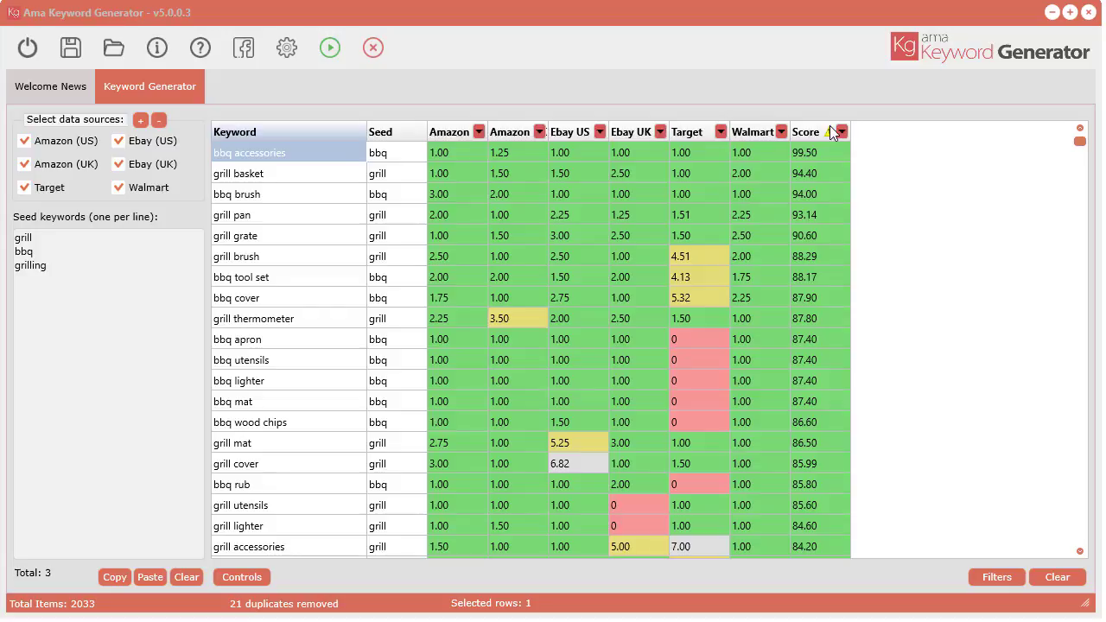
Quick-filter the Score column to keep only keywords greater than 80
click(480, 133)
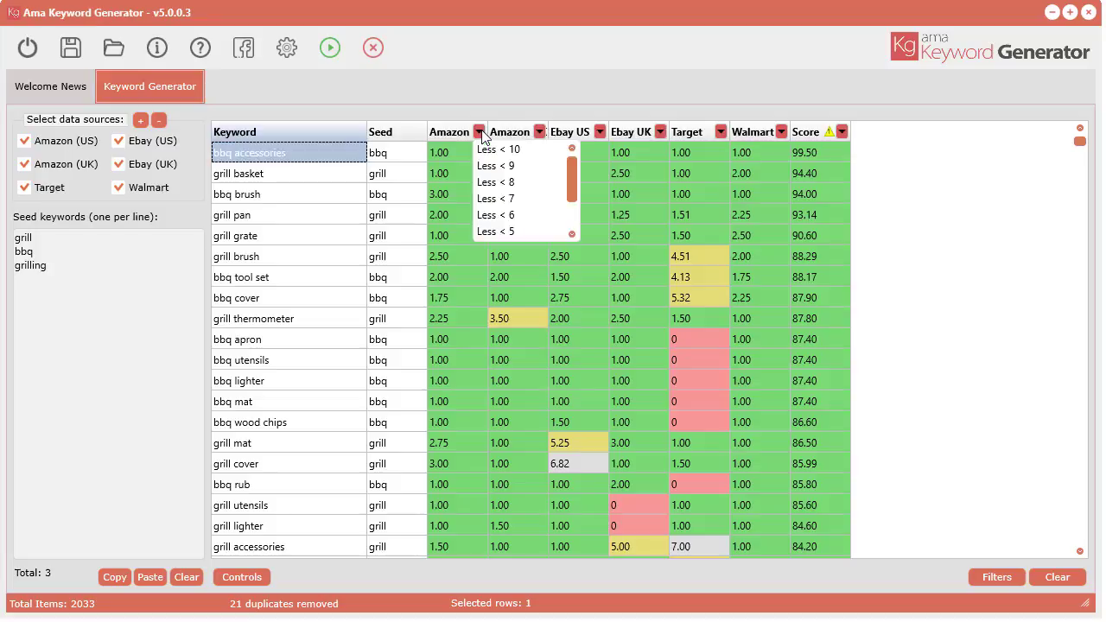
click(540, 133)
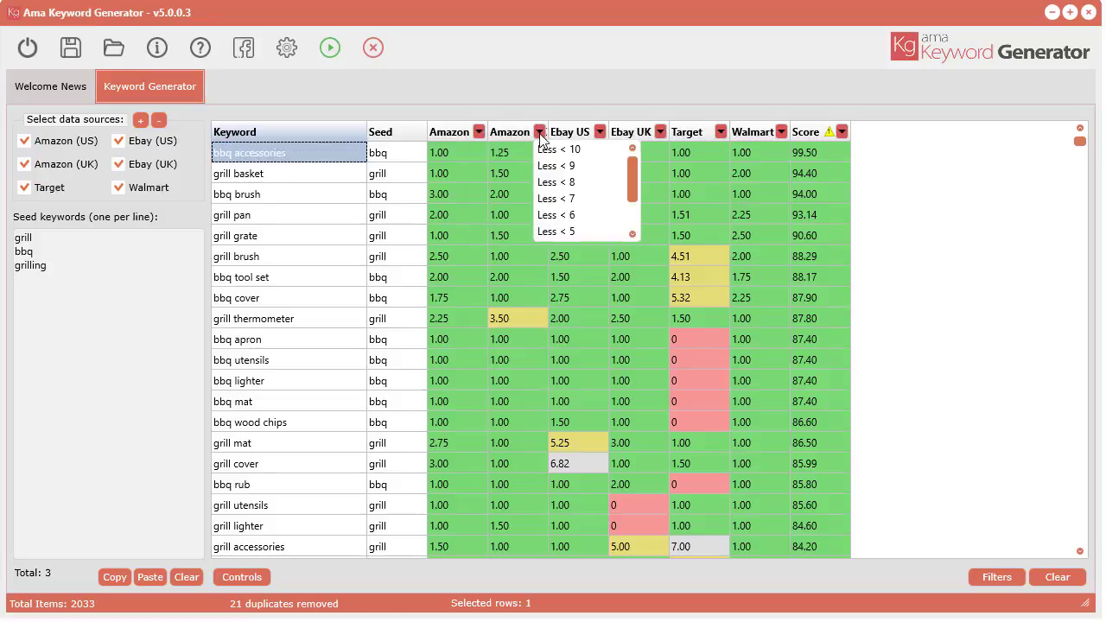
click(479, 132)
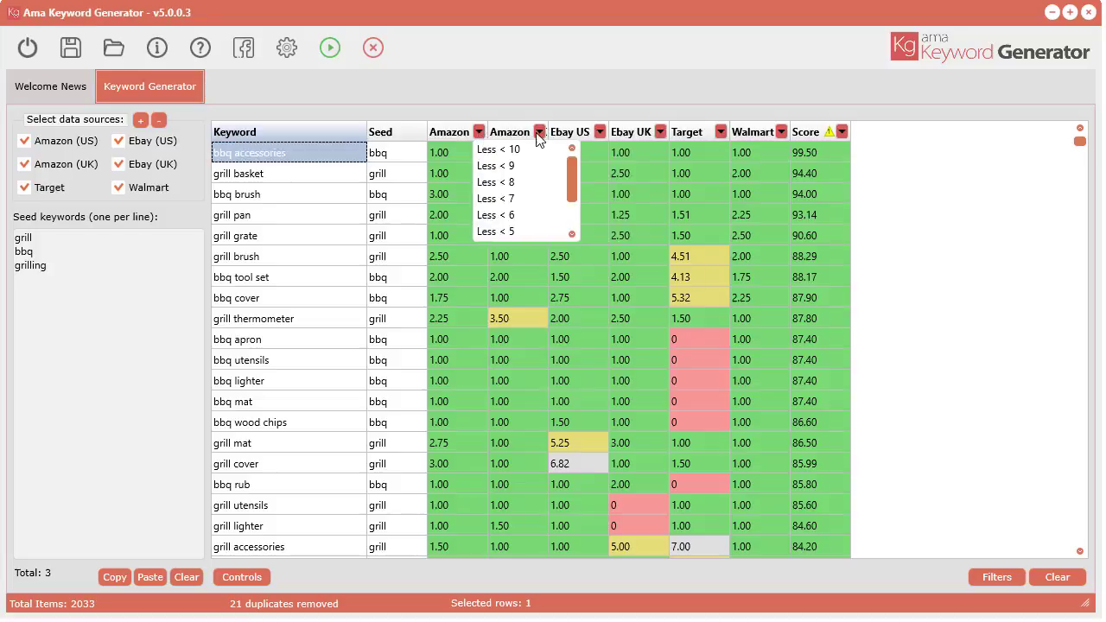
click(842, 133)
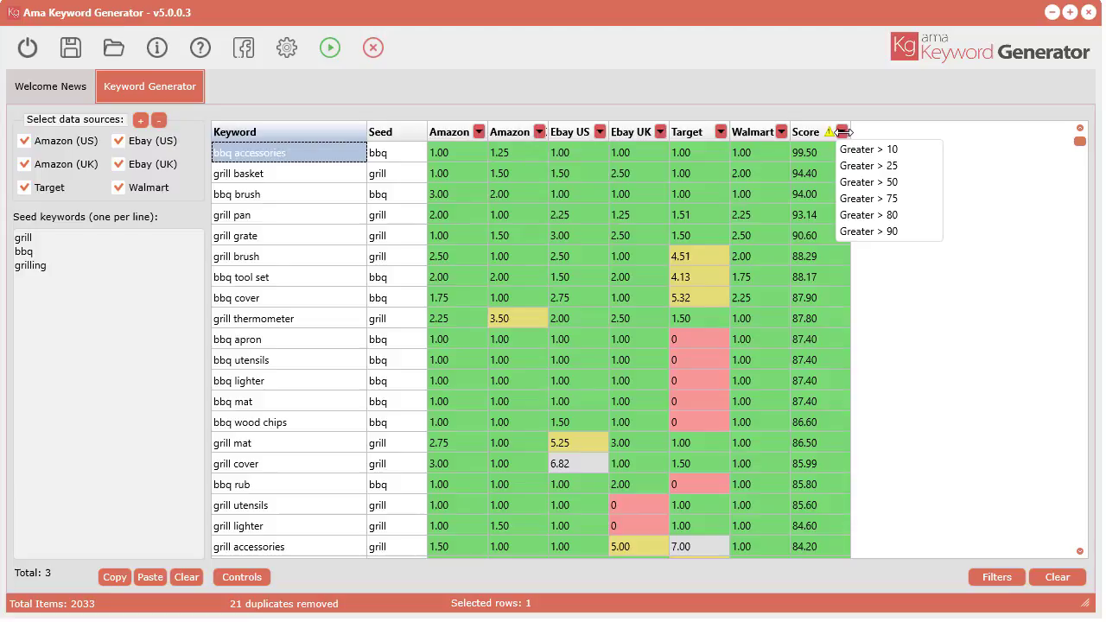
click(871, 216)
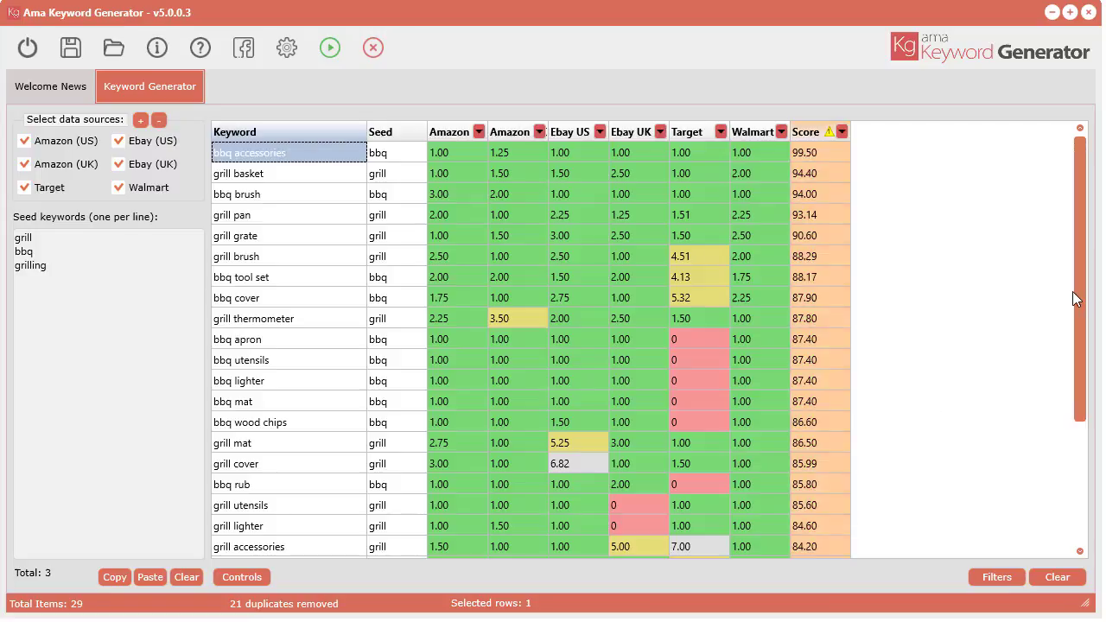
mouse_move(1072, 291)
mouse_down()
mouse_move(1084, 465)
mouse_move(1093, 292)
mouse_up()
mouse_move(1086, 151)
mouse_down()
mouse_move(1091, 360)
mouse_move(1094, 143)
mouse_up()
Add quick filters for second Amazon column below 8 and a Less filter on Ebay UK, leaving 27 items
click(540, 131)
click(563, 184)
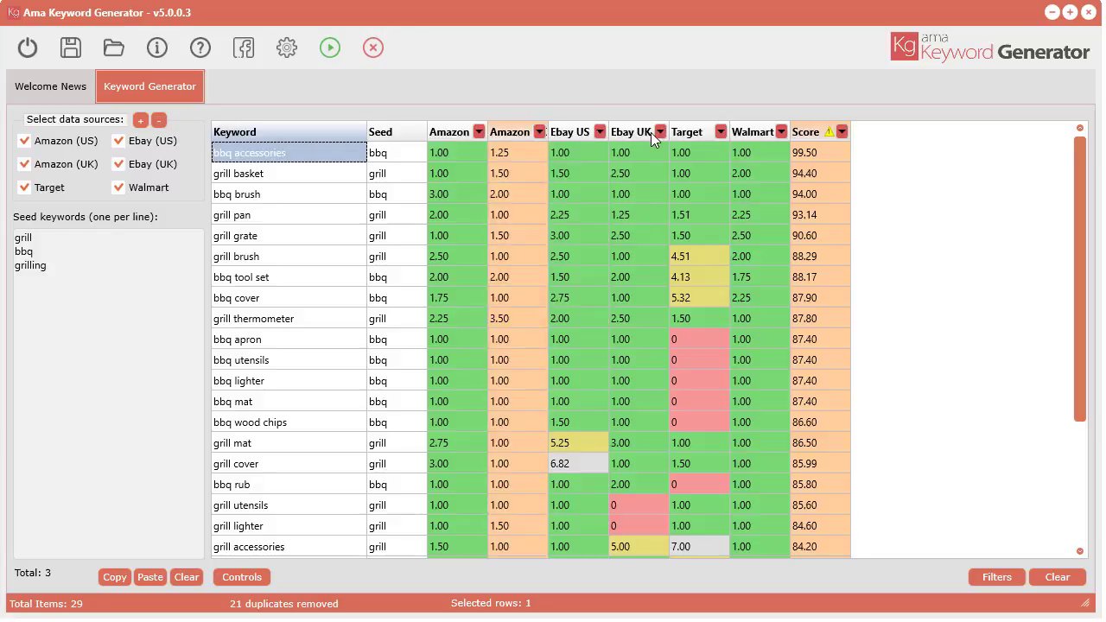
click(658, 132)
click(692, 184)
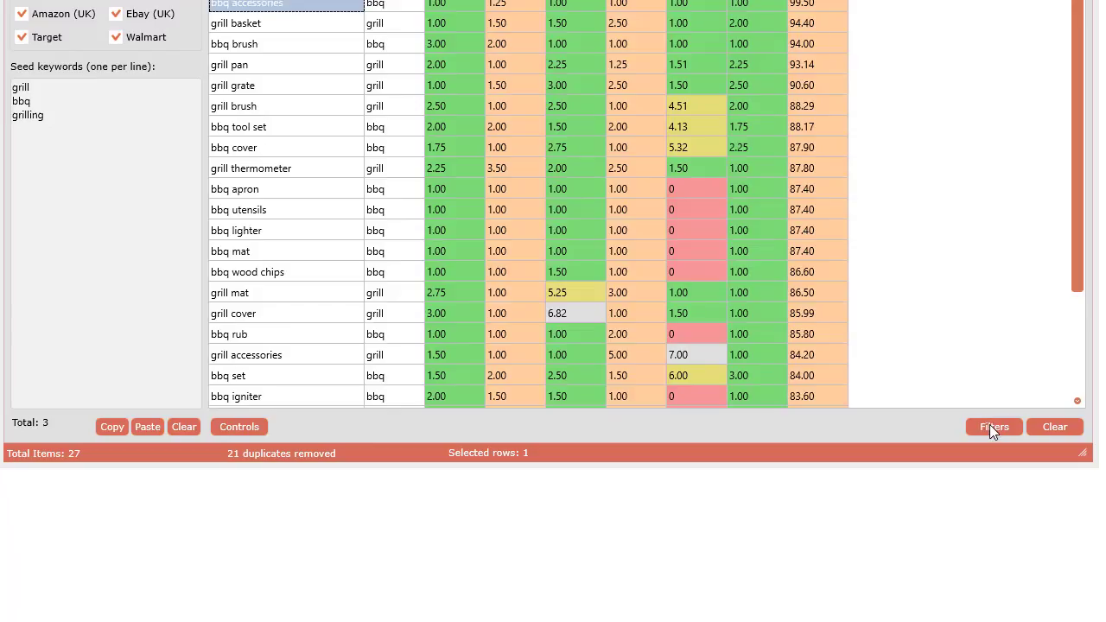
Delete all filters from the Filters menu so all 2033 keywords return
click(990, 425)
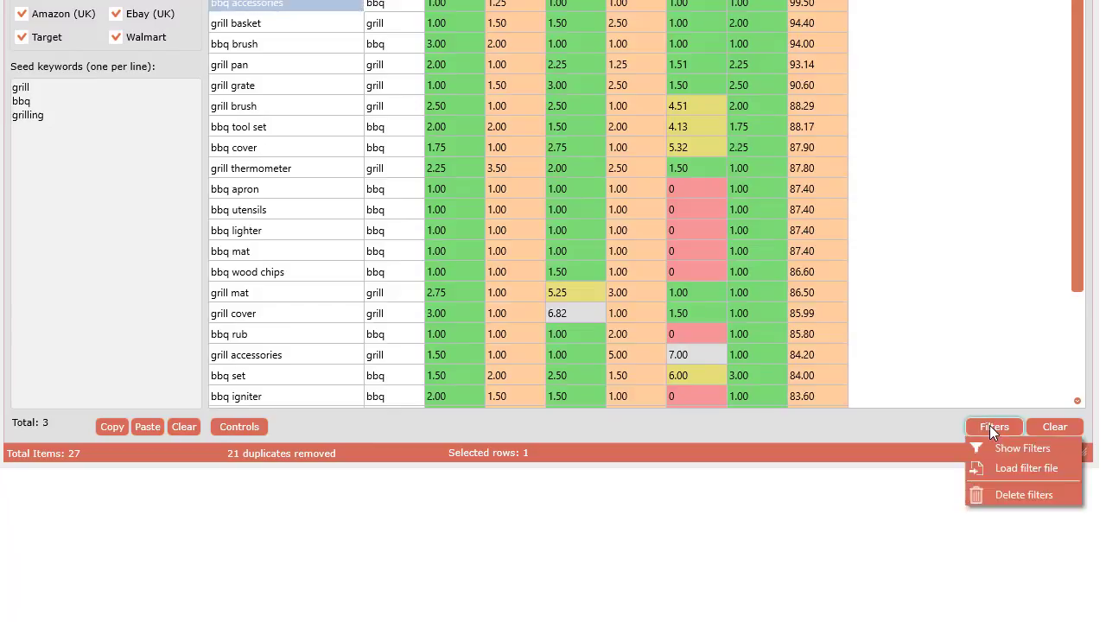
click(1014, 492)
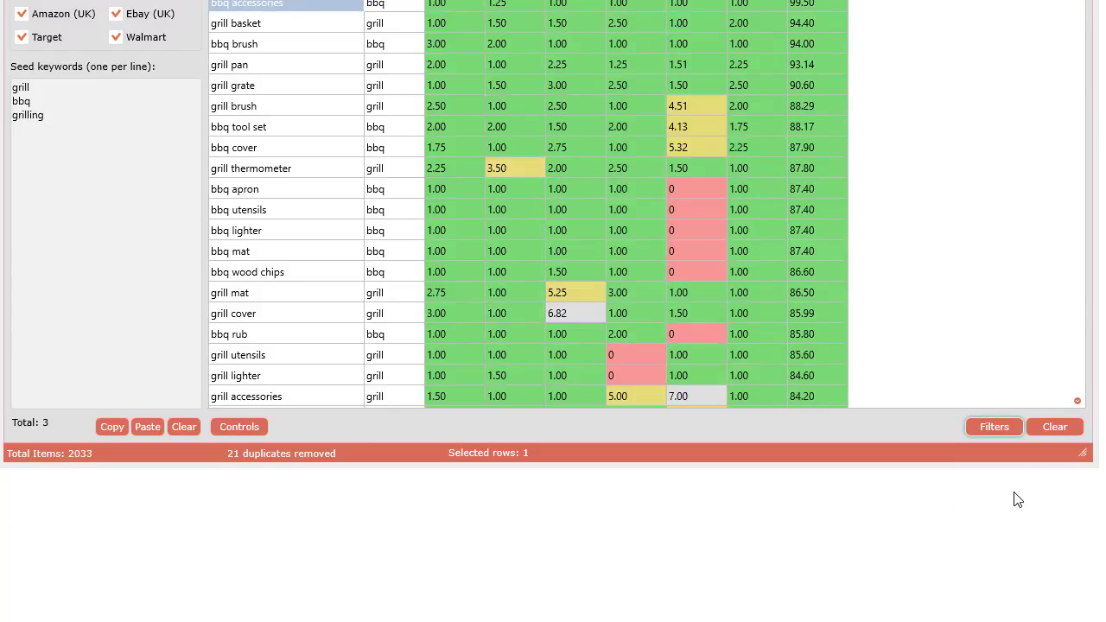
click(982, 426)
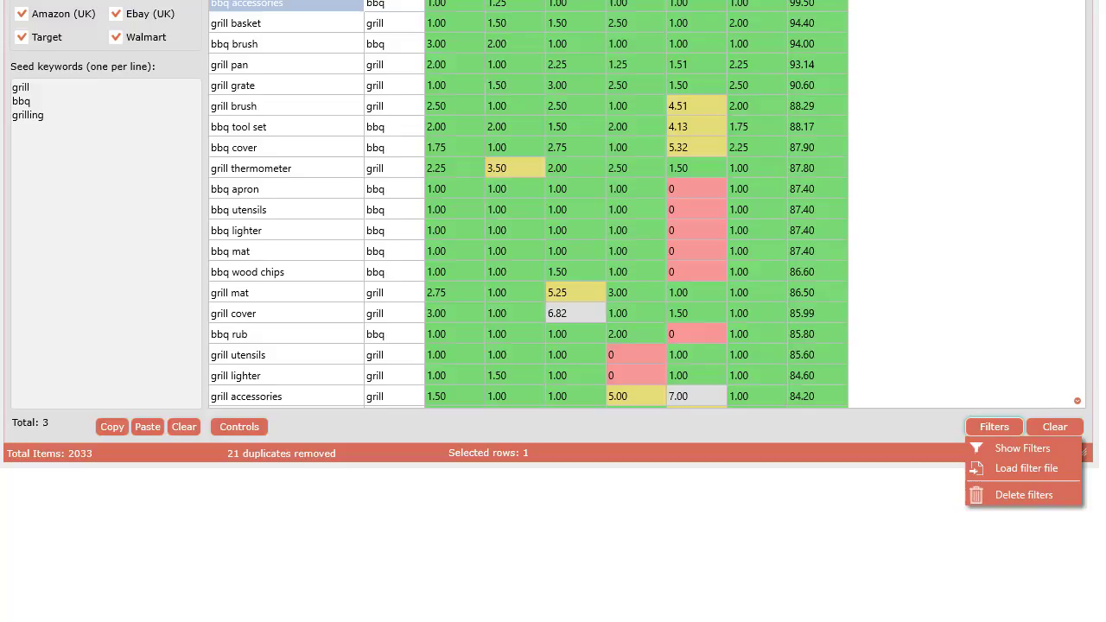
key(Escape)
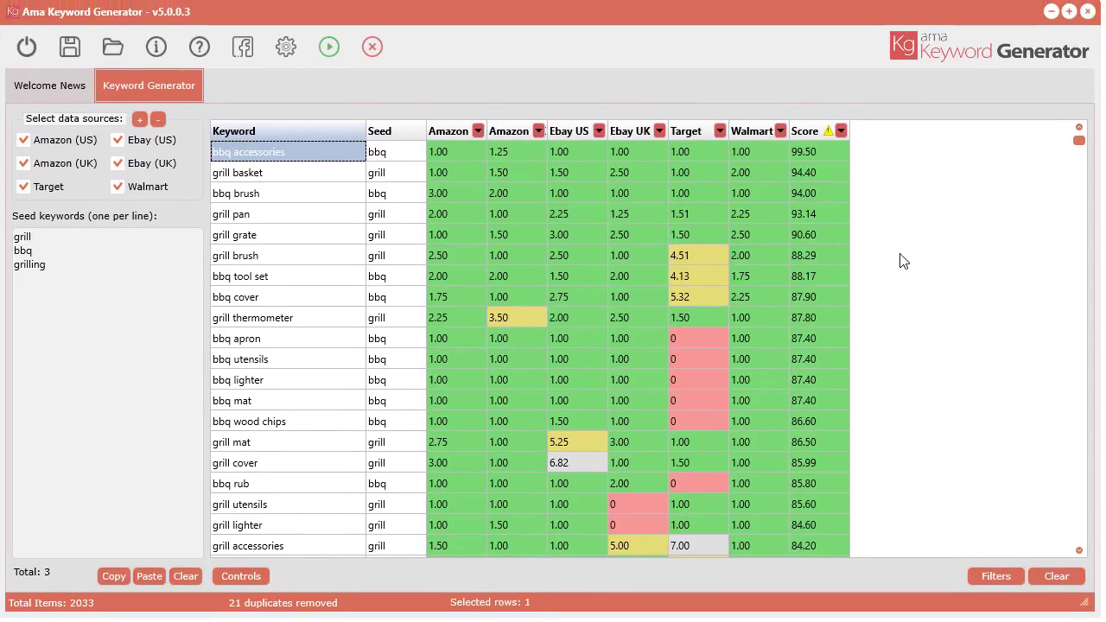
Show the Delete filters option in the table's right-click Filters submenu
right_click(596, 206)
mouse_move(633, 237)
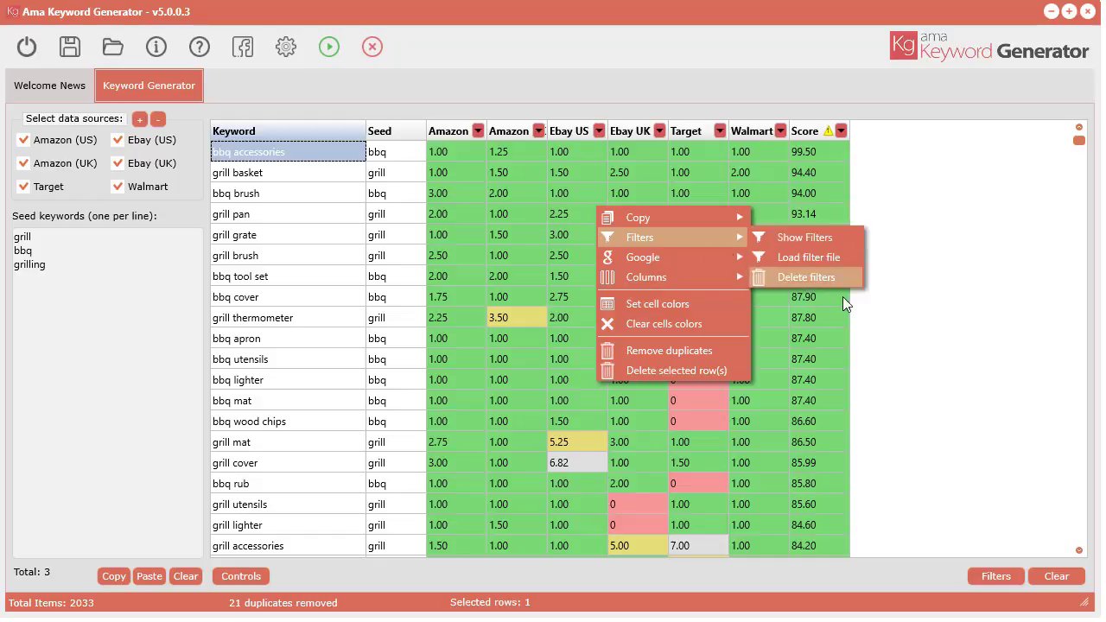
click(998, 576)
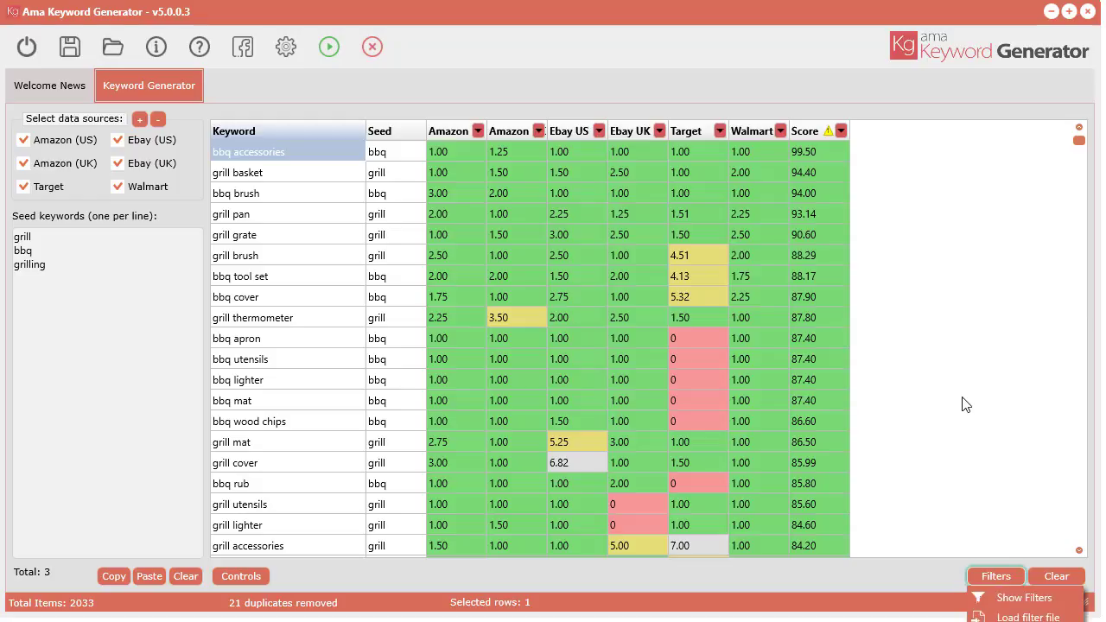
Filter the Score column to greater than 80 again
key(Escape)
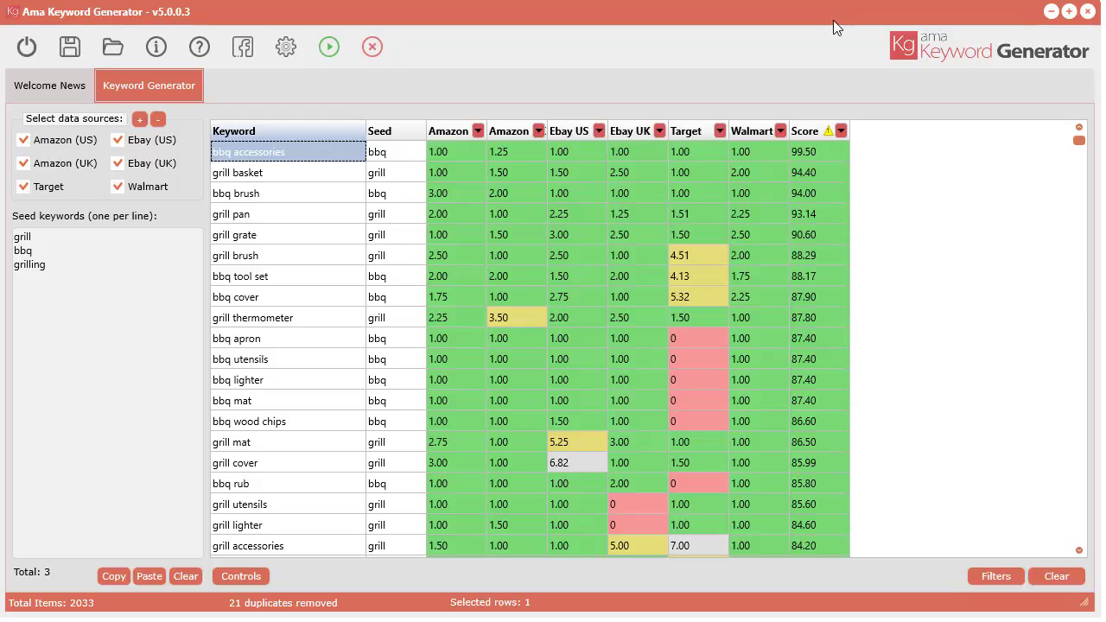
click(840, 131)
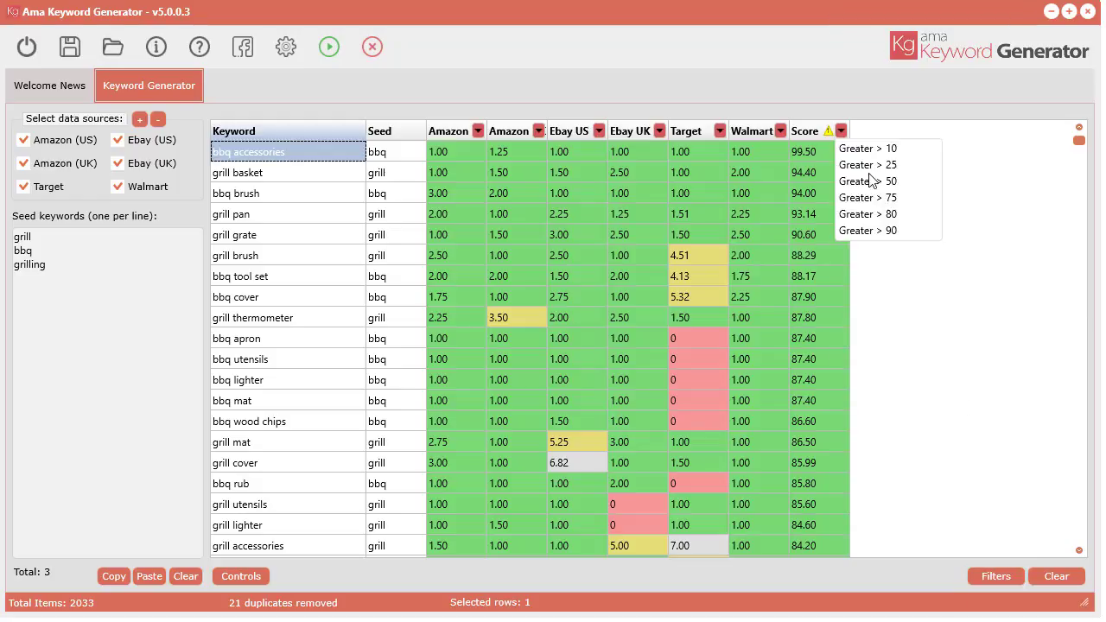
click(877, 219)
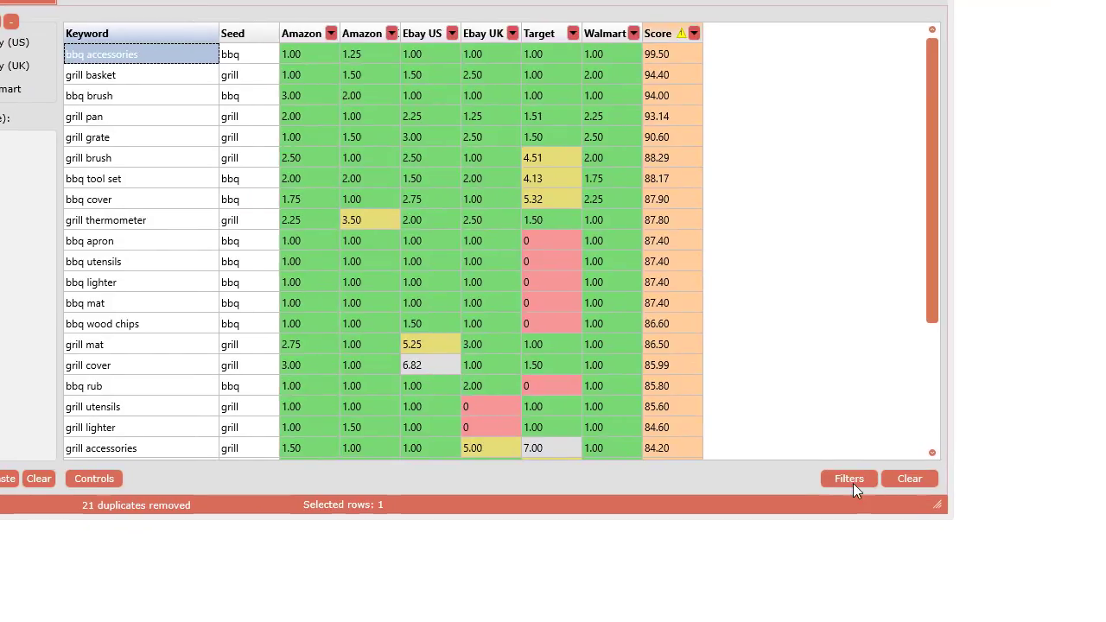
Show the Filters window listing the active Score greater than 80 rule
click(850, 480)
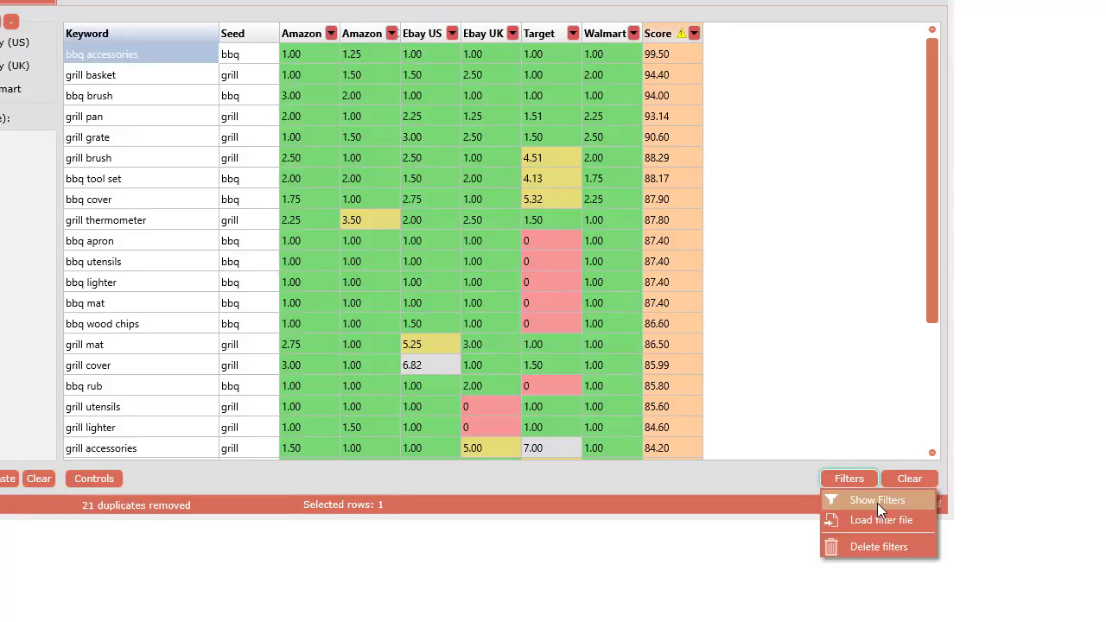
click(877, 501)
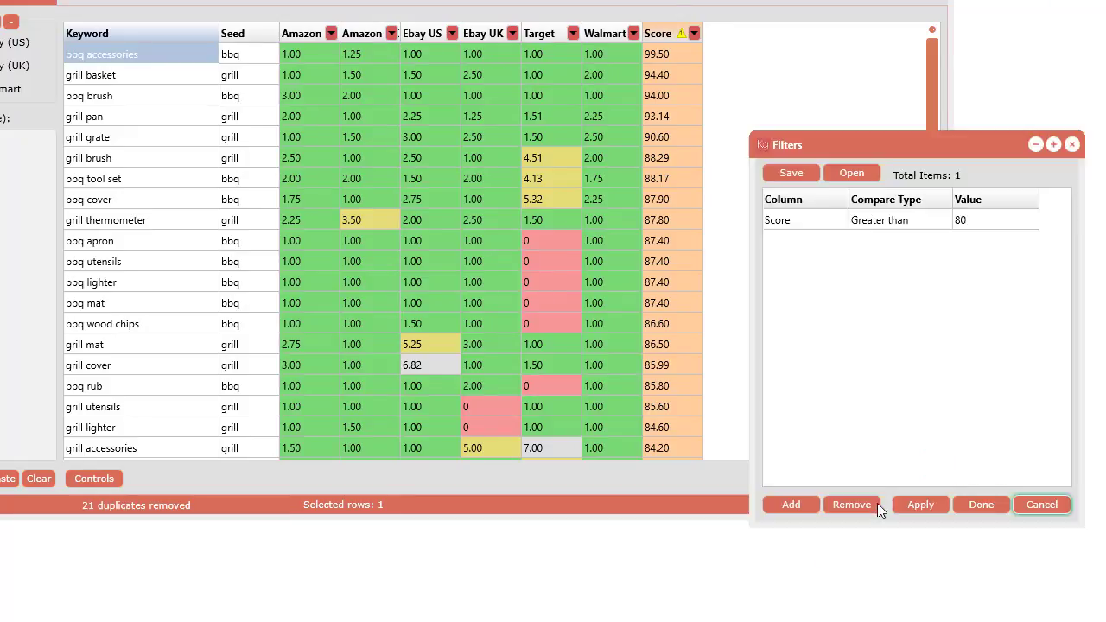
right_click(672, 199)
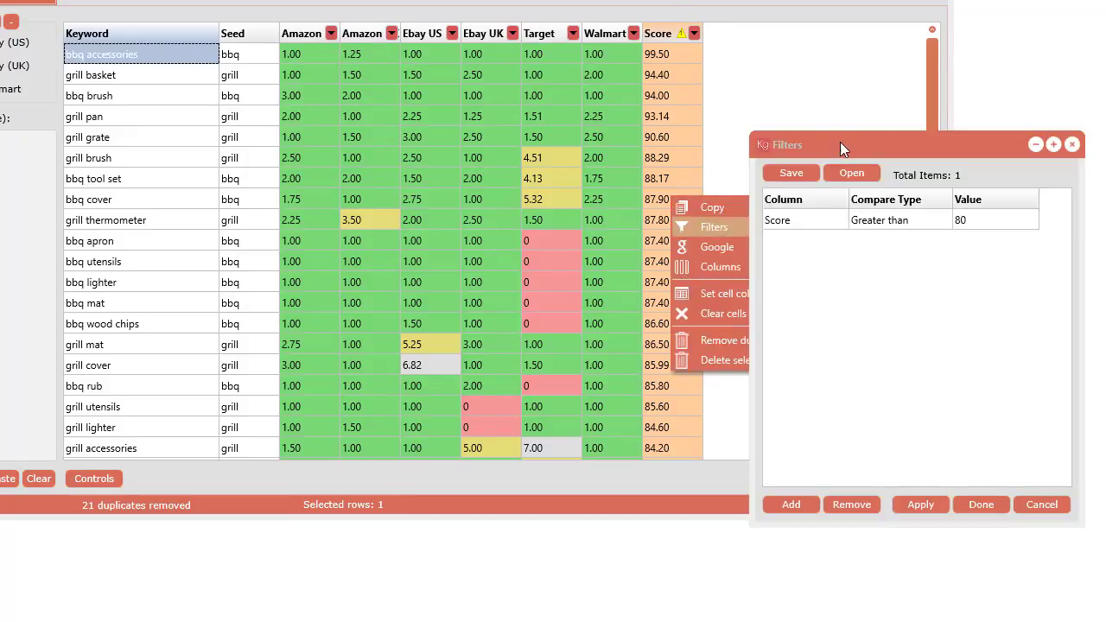
drag(923, 143, 1040, 147)
Try Load filter file from the right-click Filters submenu, cancel it, and reposition the Filters window
right_click(467, 99)
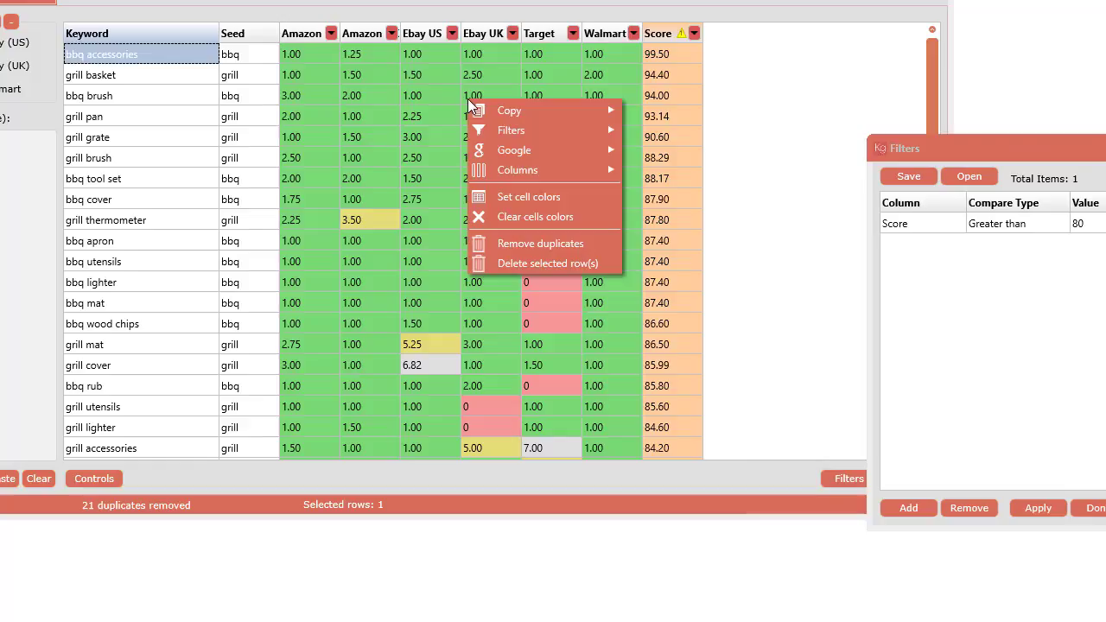
mouse_move(518, 137)
click(673, 141)
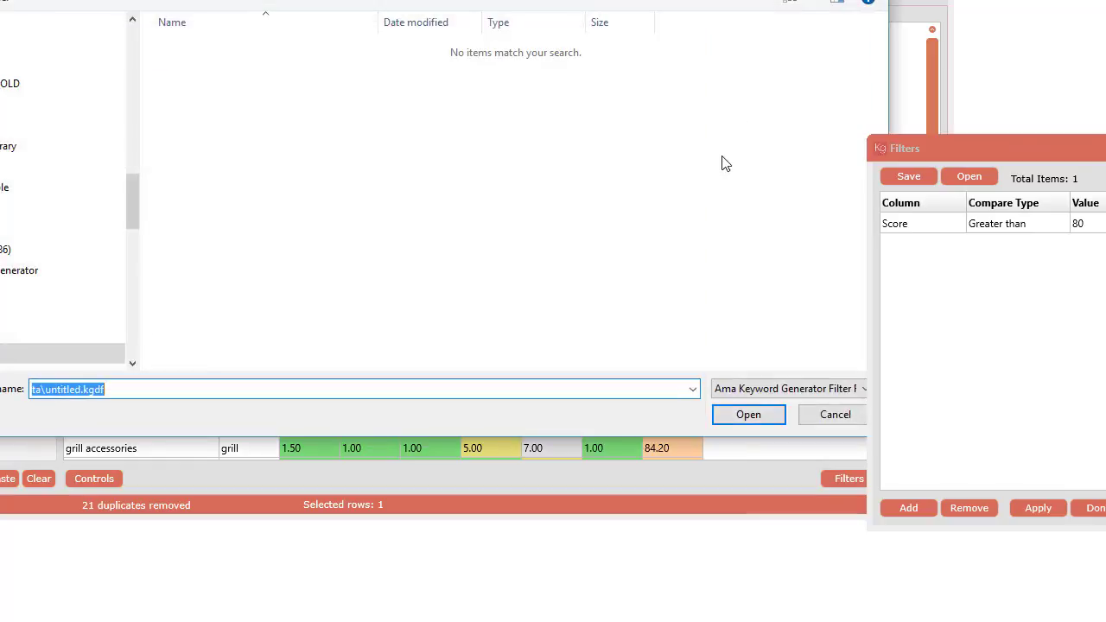
click(835, 414)
drag(1044, 152, 907, 186)
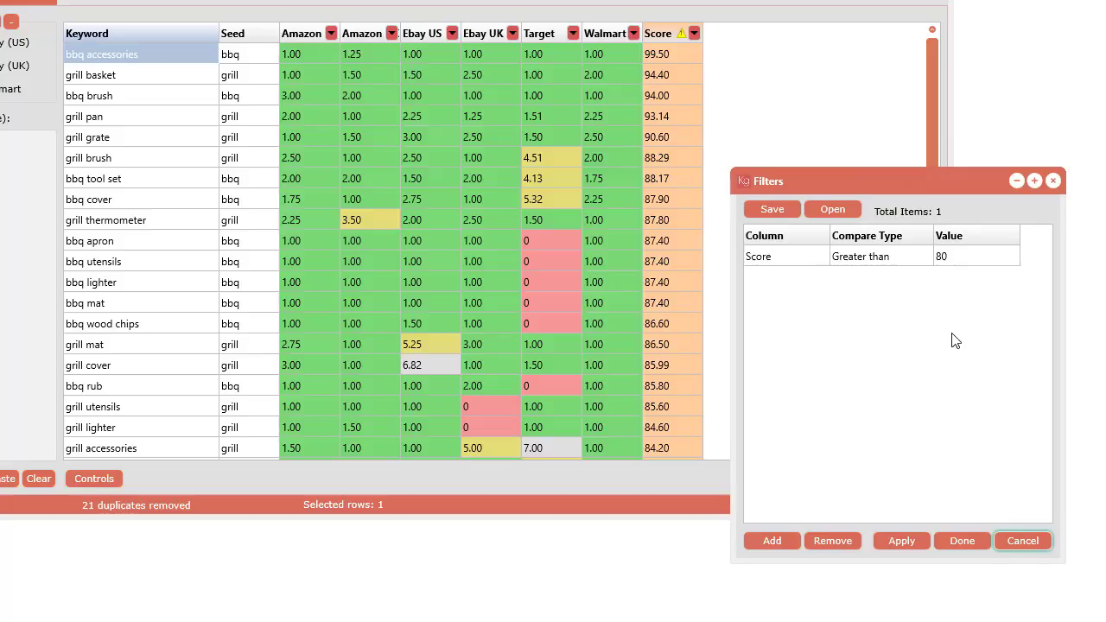
drag(899, 178, 1006, 212)
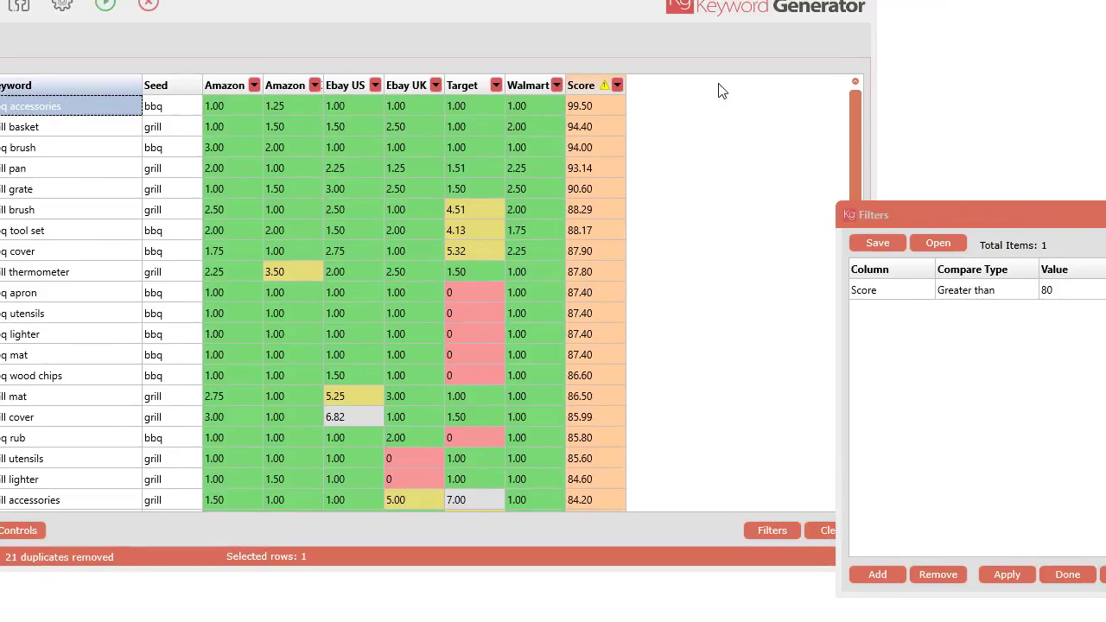
drag(950, 211, 897, 141)
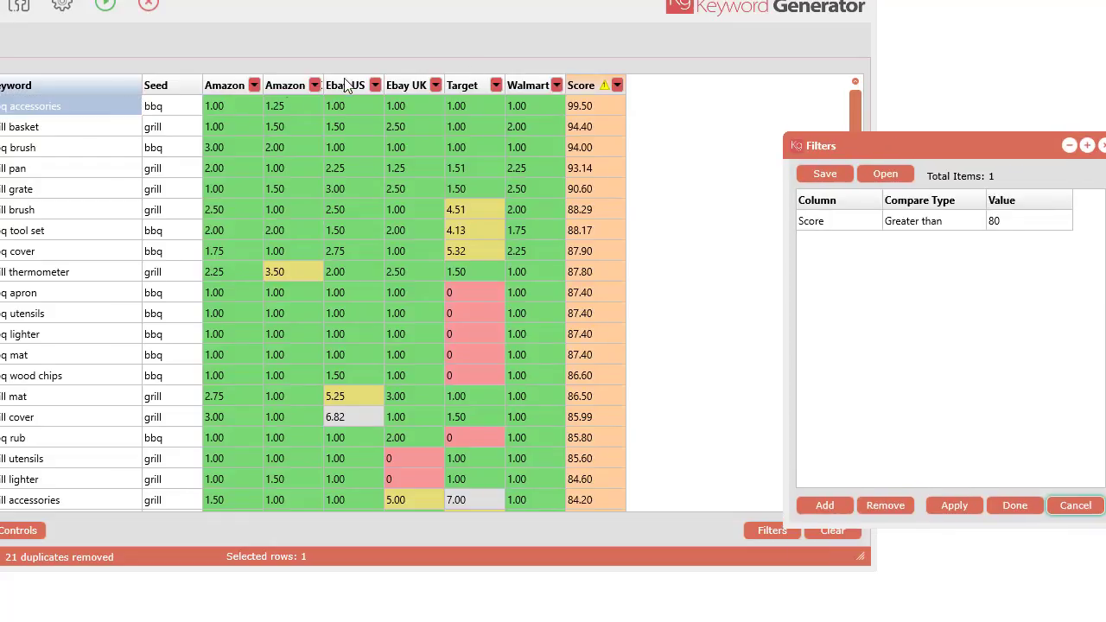
Add an Amazon UK quick filter keeping rows below 8
click(317, 90)
click(316, 86)
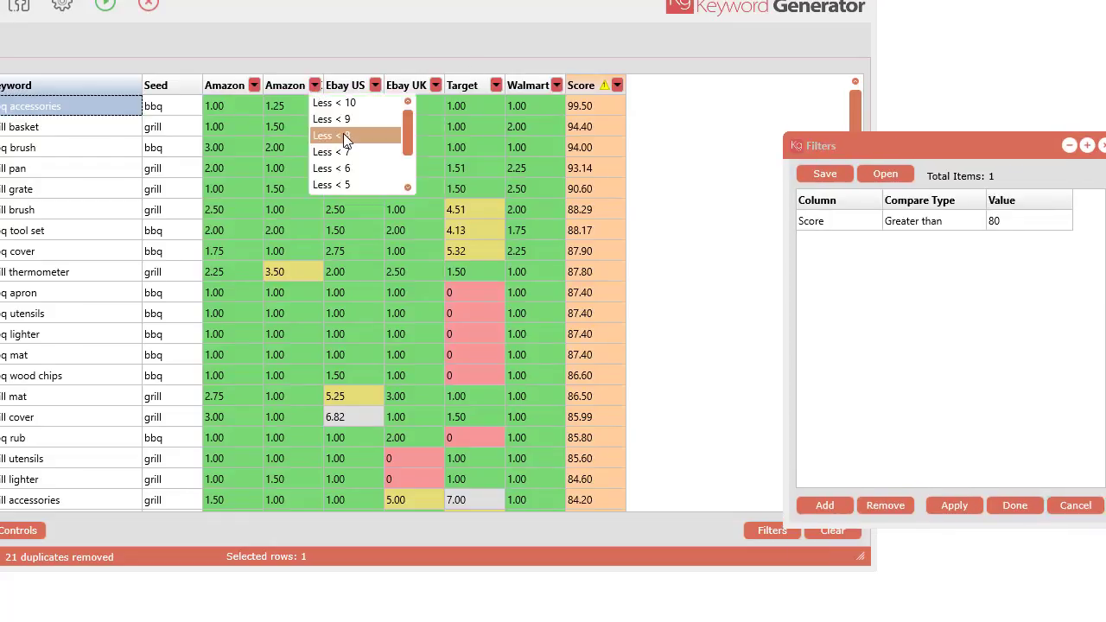
click(343, 134)
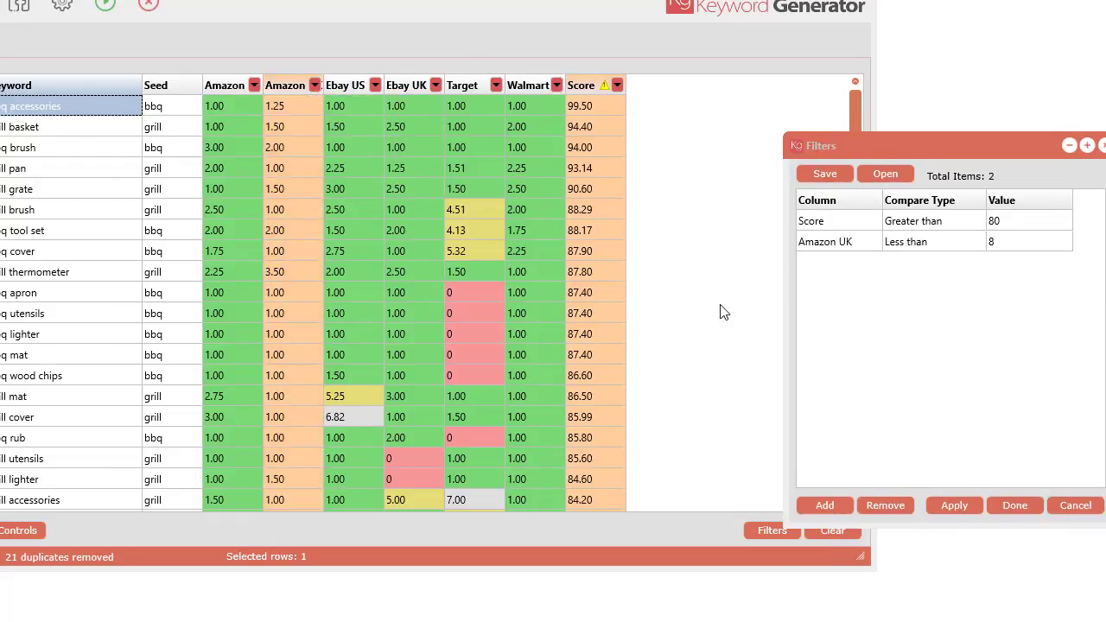
Remove the Amazon UK less-than-8 rule in the Filters window, leaving Score greater than 80
click(868, 245)
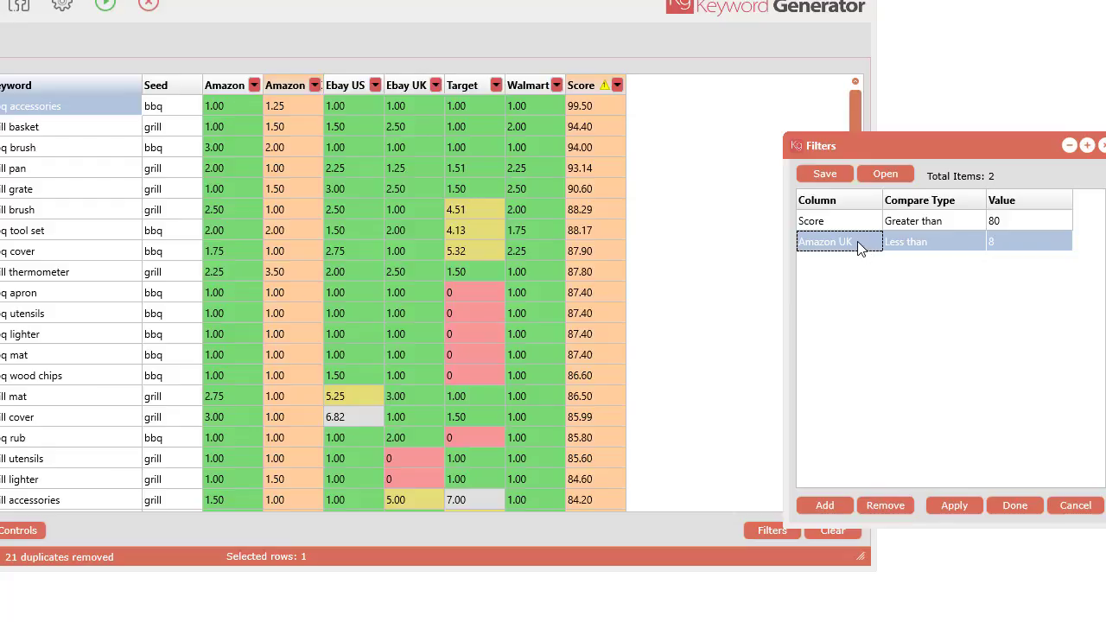
right_click(867, 243)
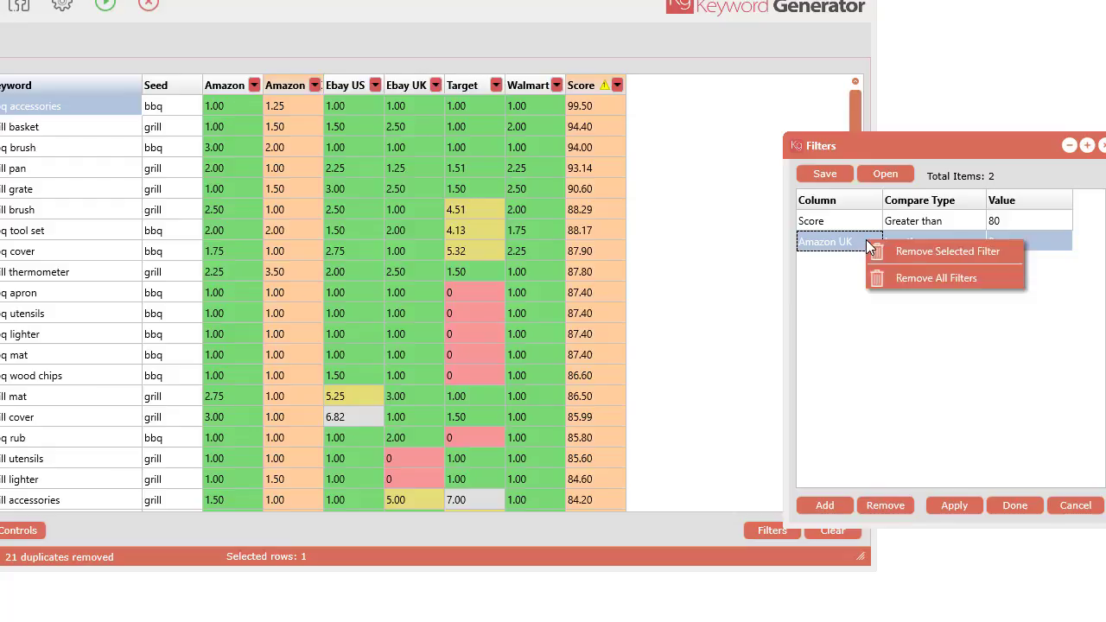
click(916, 250)
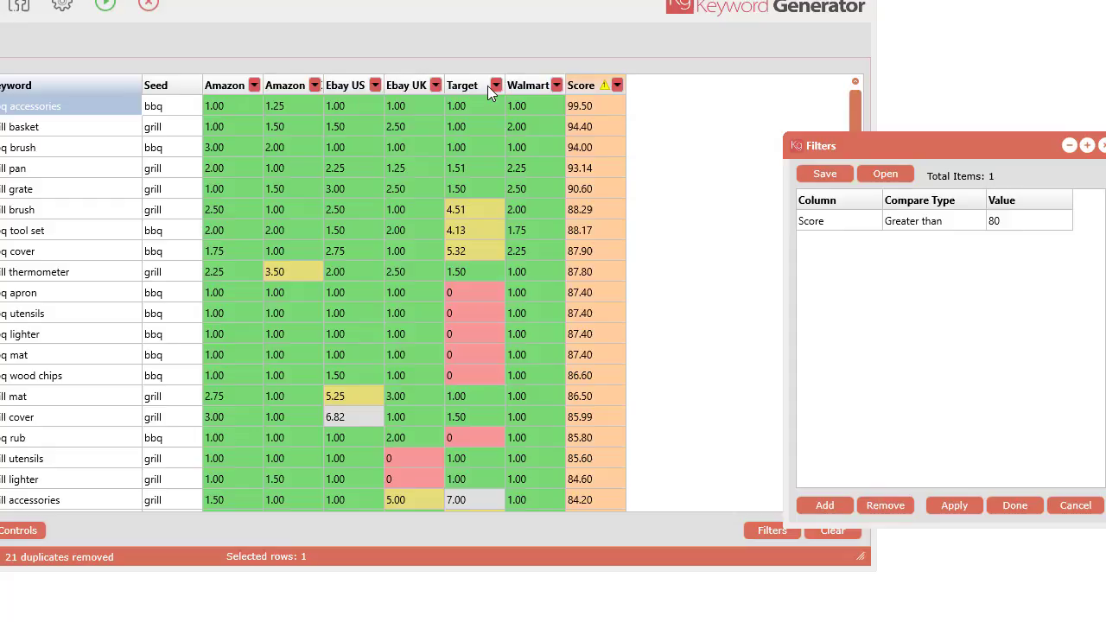
click(617, 85)
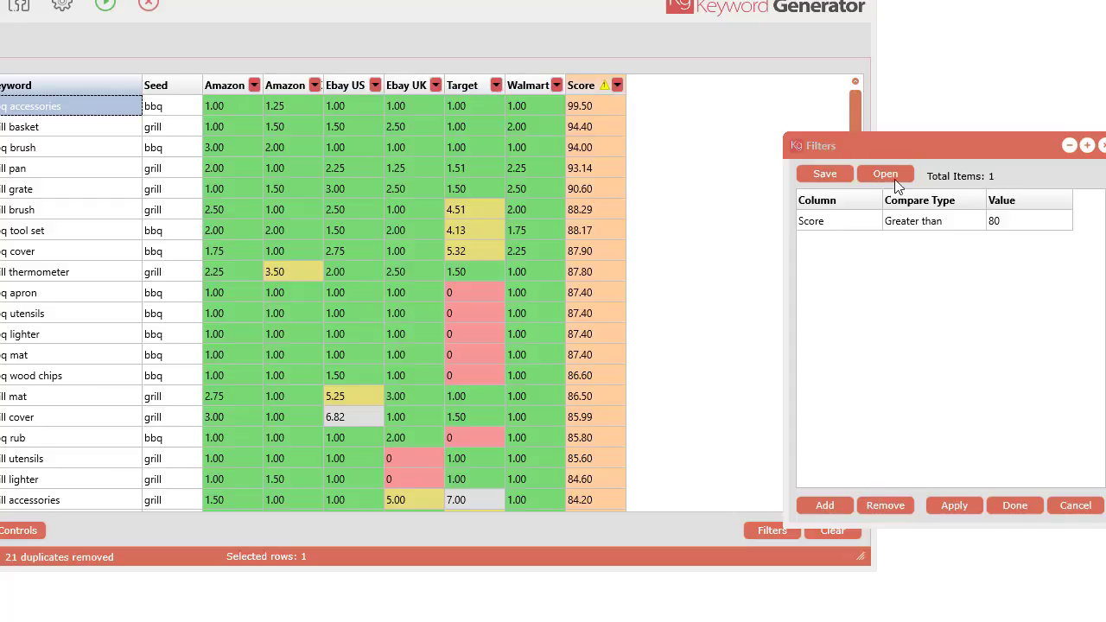
Add a Keyword Contains 'apron' rule and apply it, leaving only bbq apron at 87.40
drag(919, 154, 892, 181)
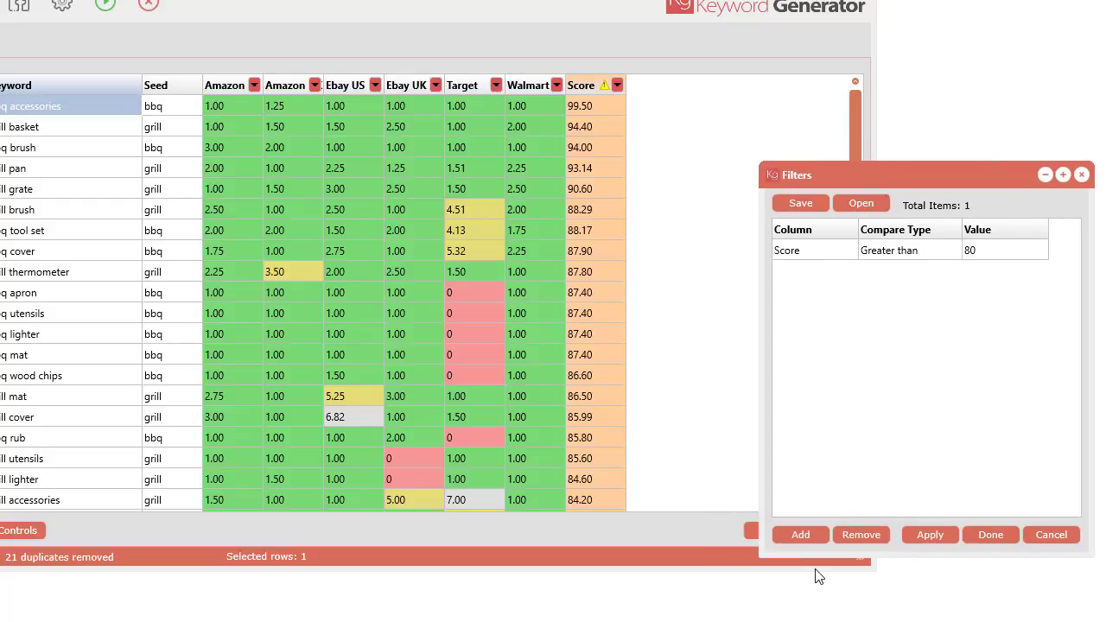
click(801, 535)
click(812, 271)
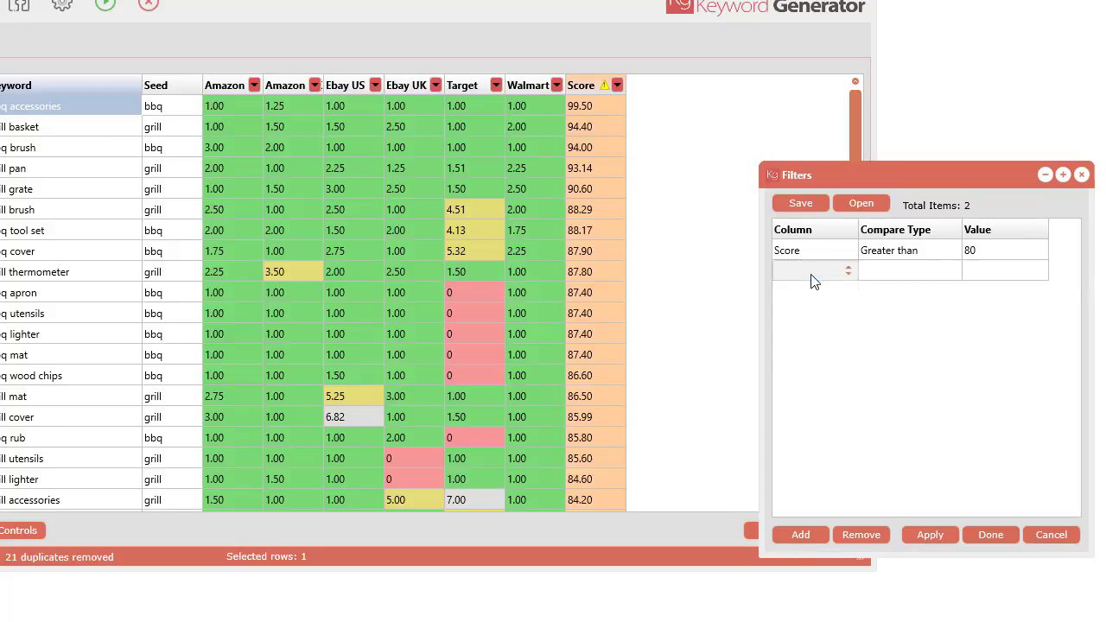
click(812, 273)
mouse_move(851, 327)
mouse_down()
mouse_move(852, 384)
mouse_move(852, 334)
mouse_up()
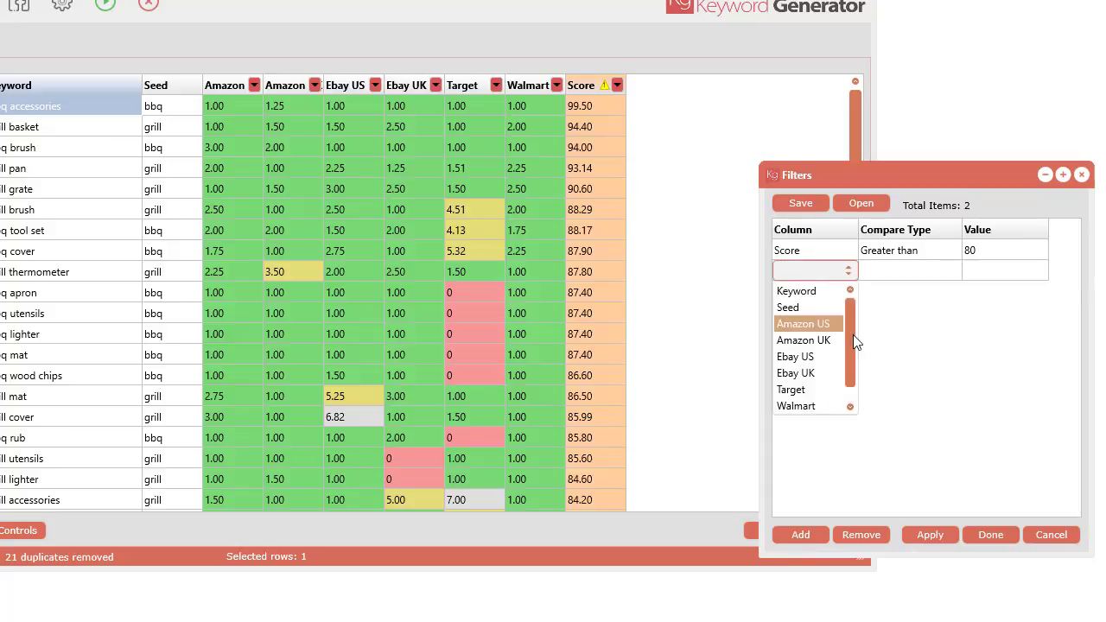
click(815, 291)
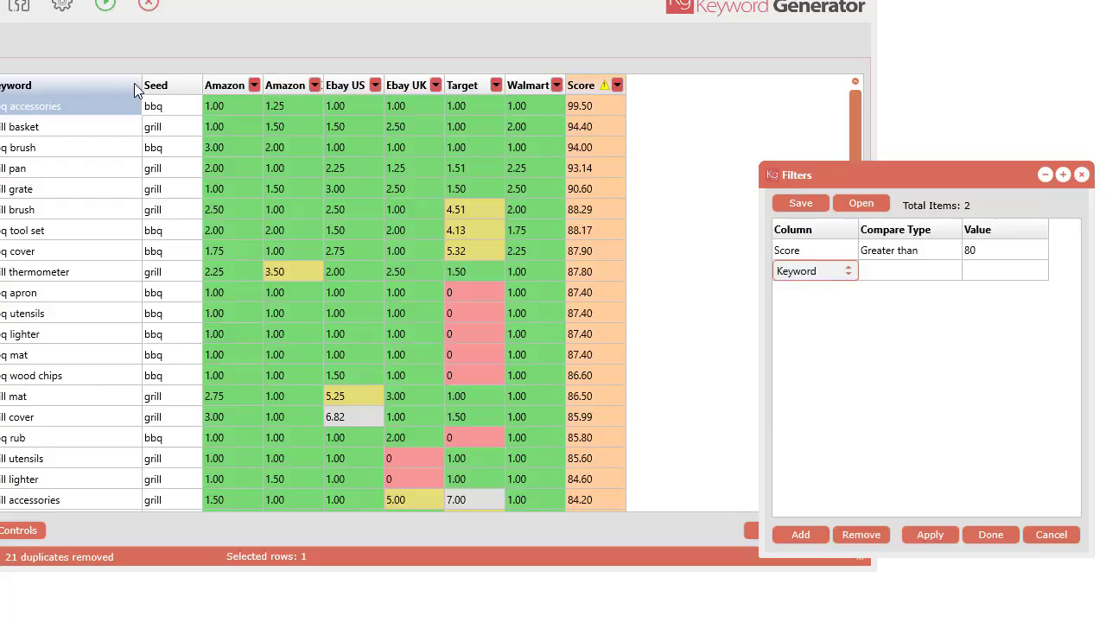
click(815, 273)
click(900, 275)
click(903, 271)
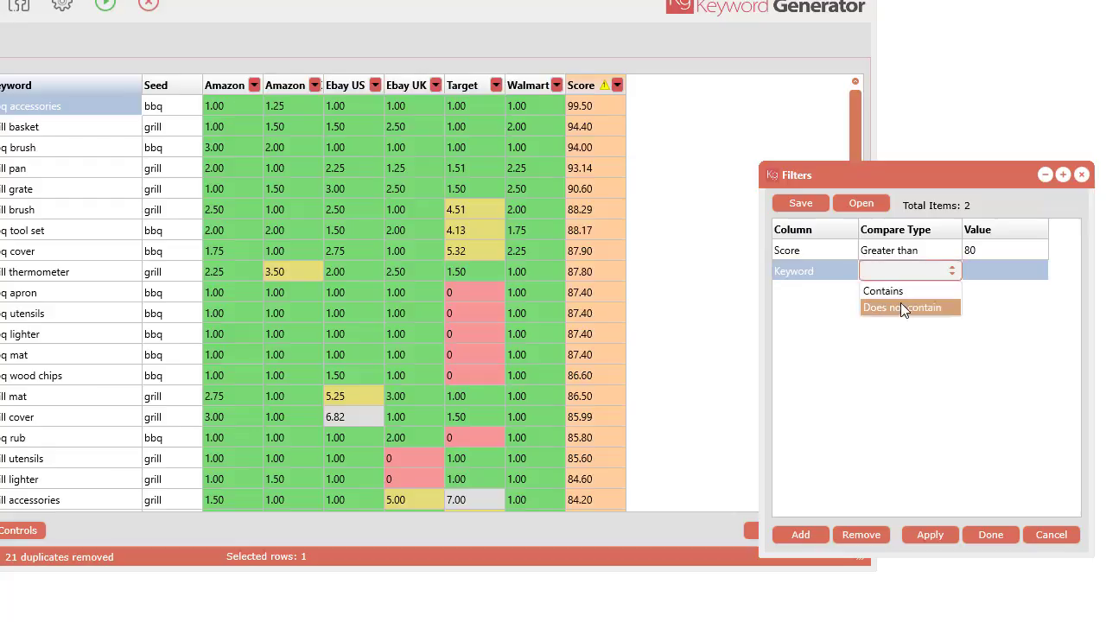
click(896, 294)
click(990, 275)
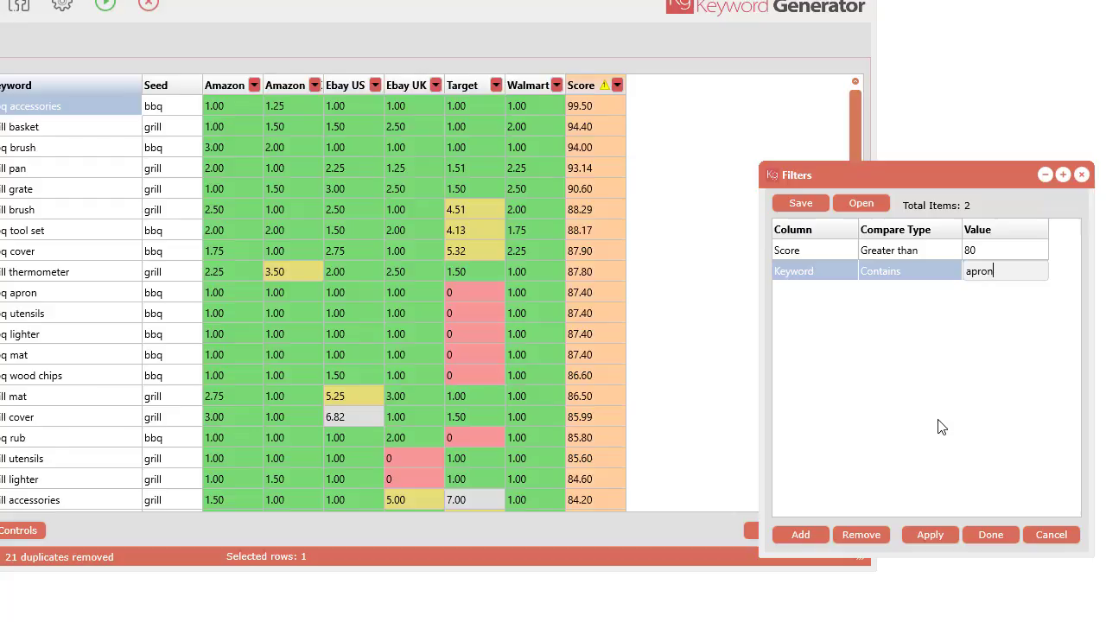
click(931, 535)
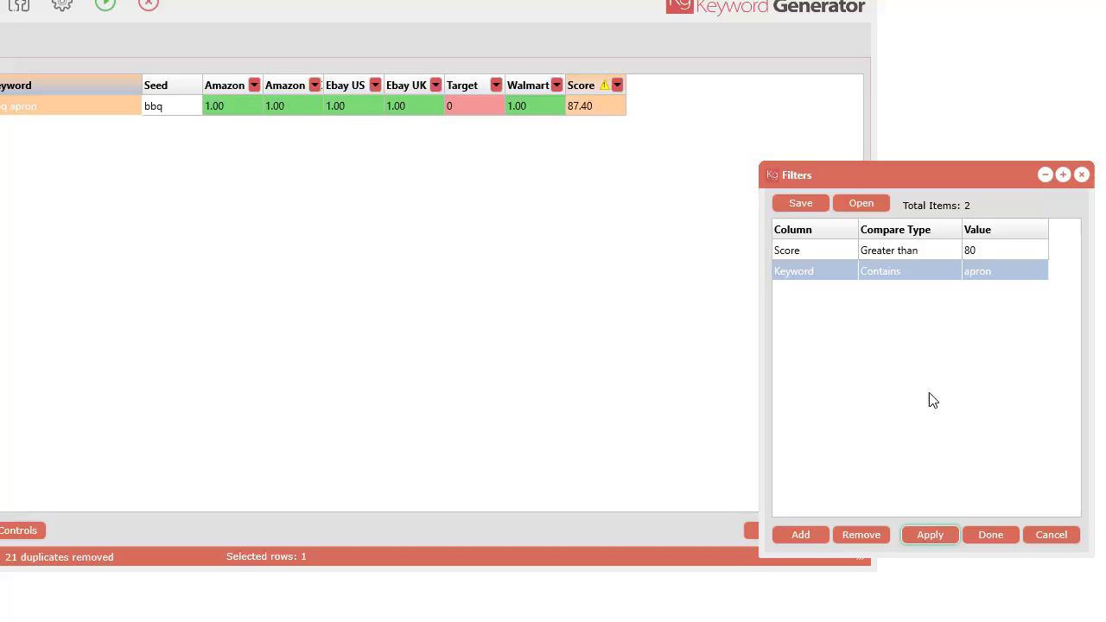
Remove all existing filters and confirm with Yes
drag(925, 177, 922, 85)
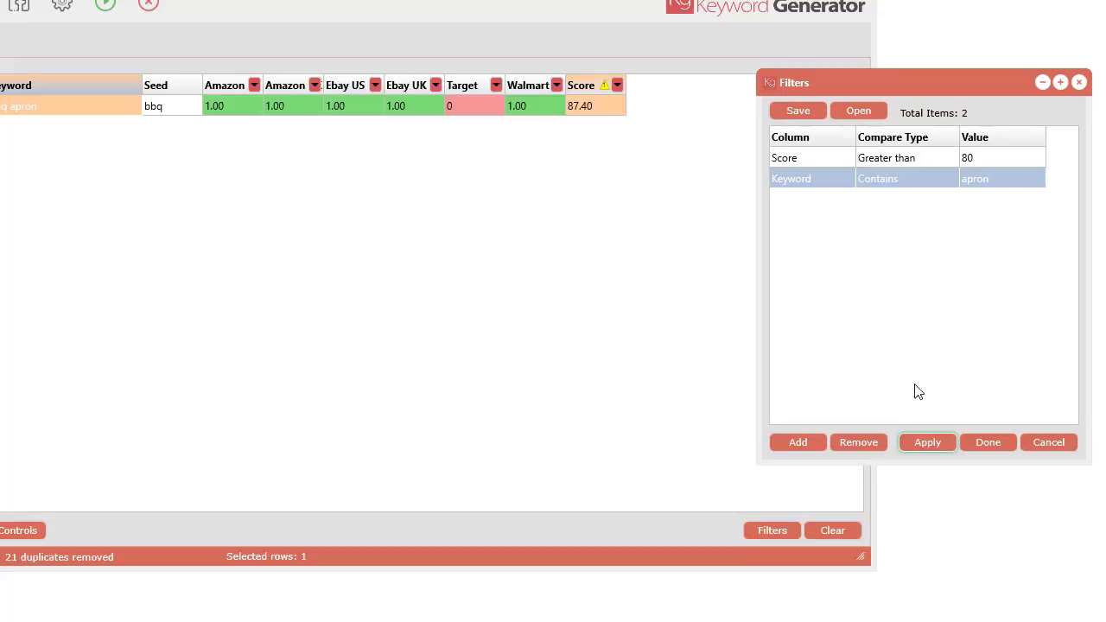
right_click(902, 185)
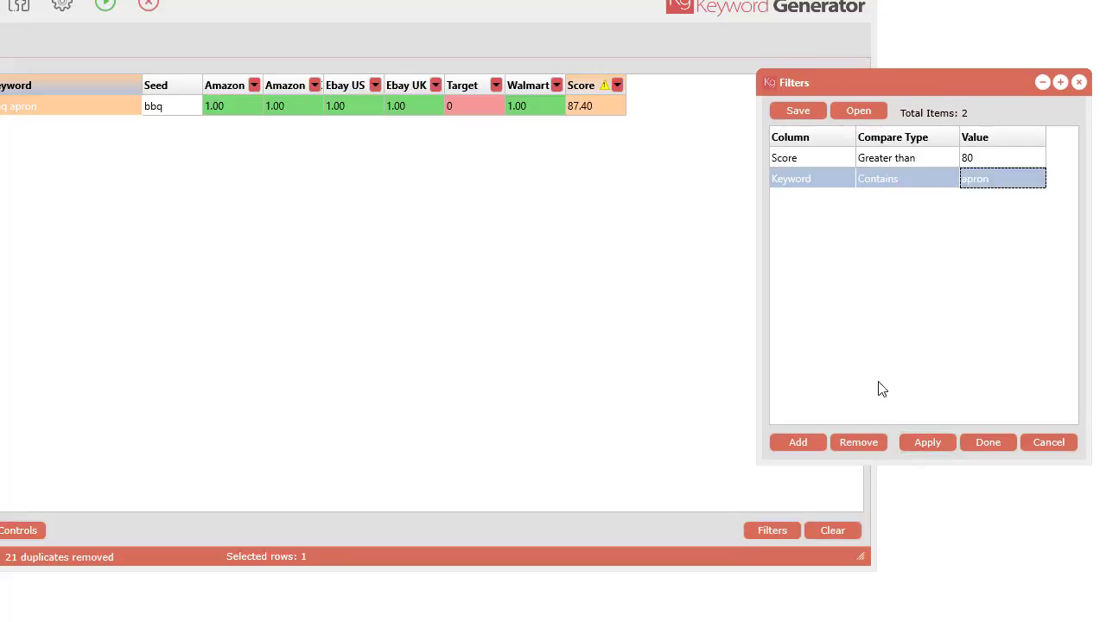
click(867, 443)
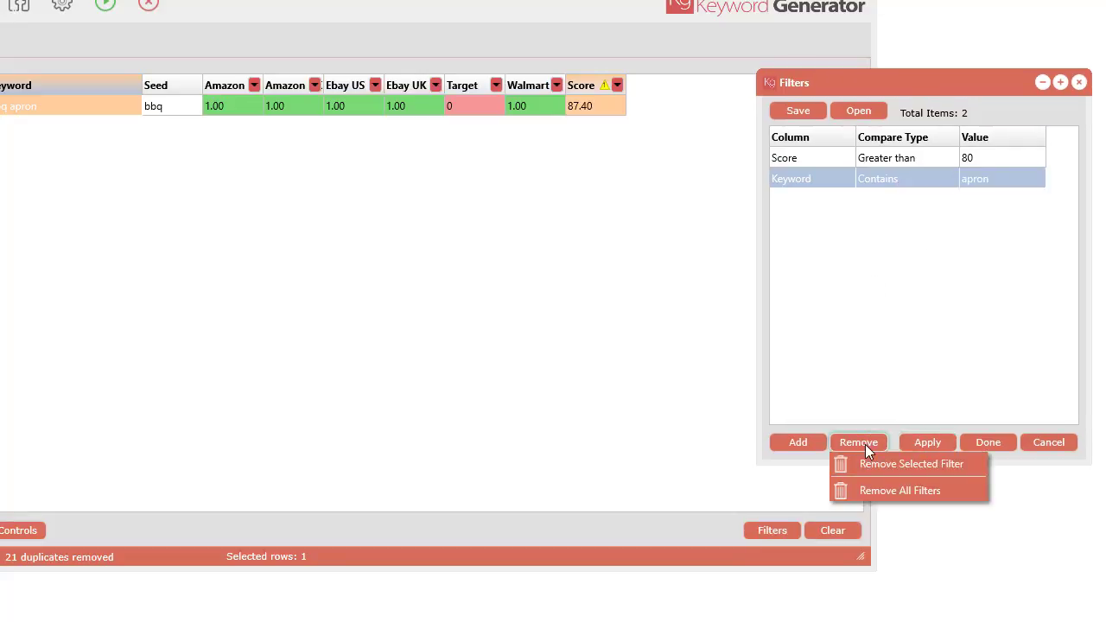
click(880, 486)
click(520, 436)
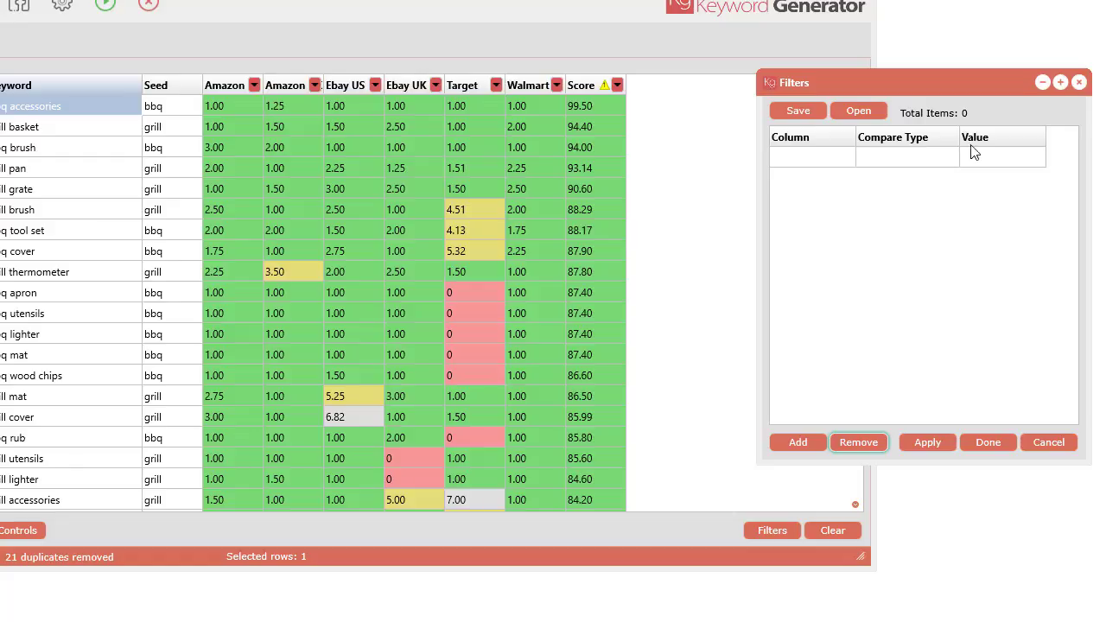
drag(966, 88, 957, 135)
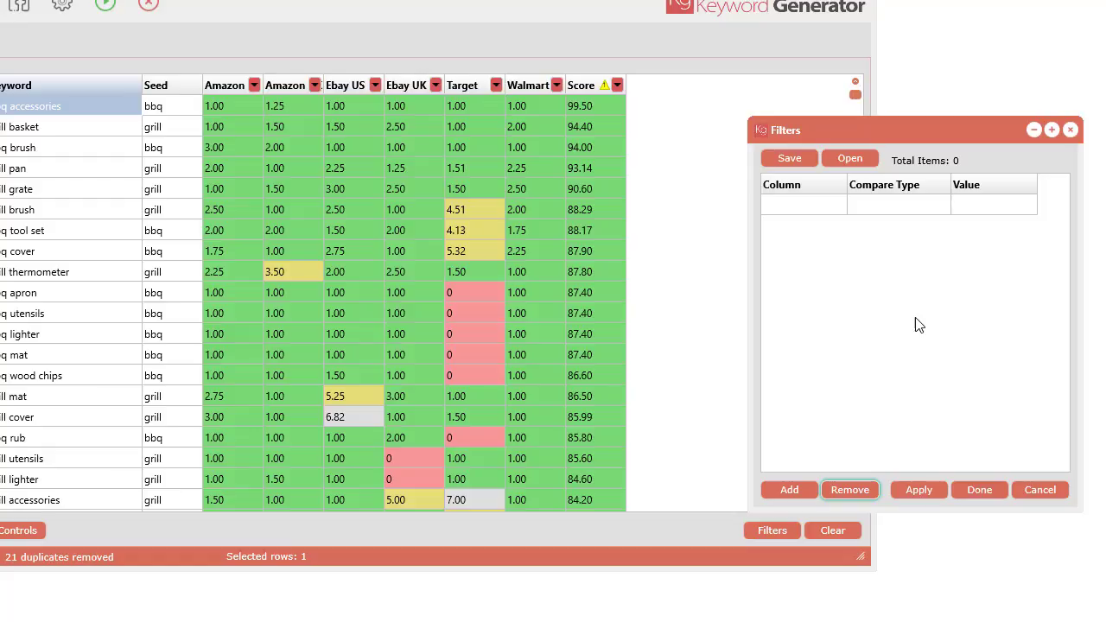
Add a filter rule Keyword Contains 'bbq'
click(825, 210)
click(822, 210)
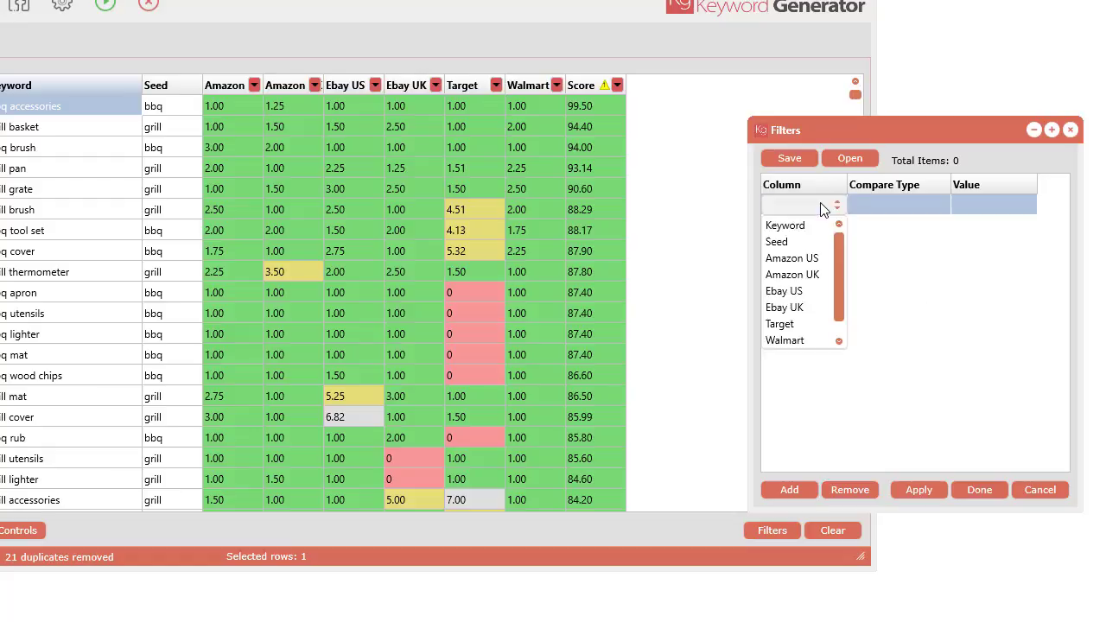
click(803, 224)
click(895, 215)
click(894, 214)
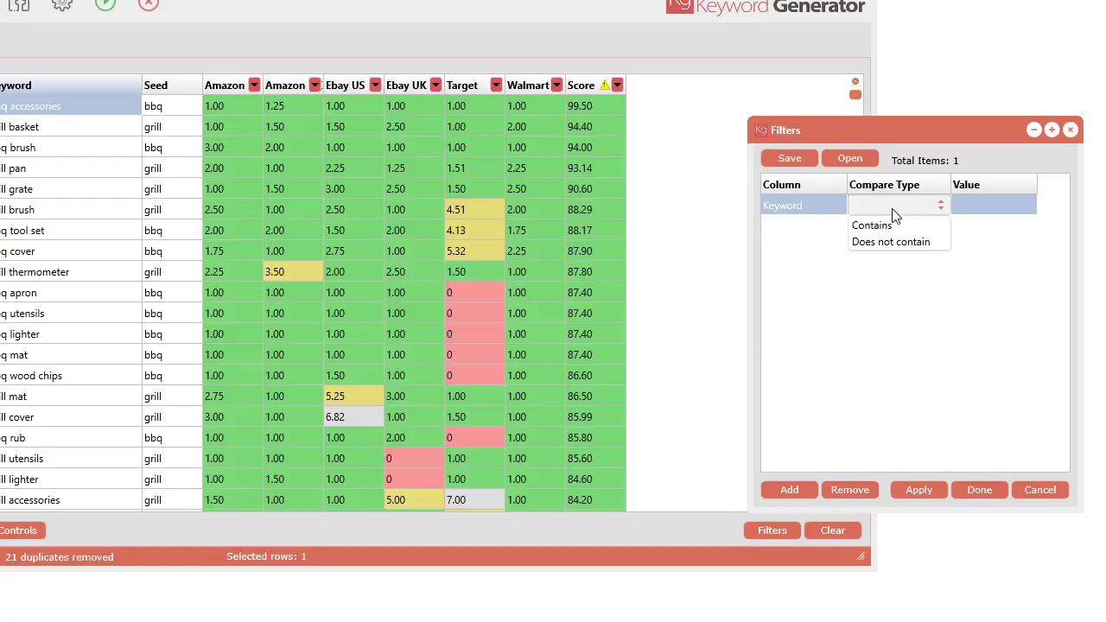
click(916, 227)
click(984, 210)
click(985, 211)
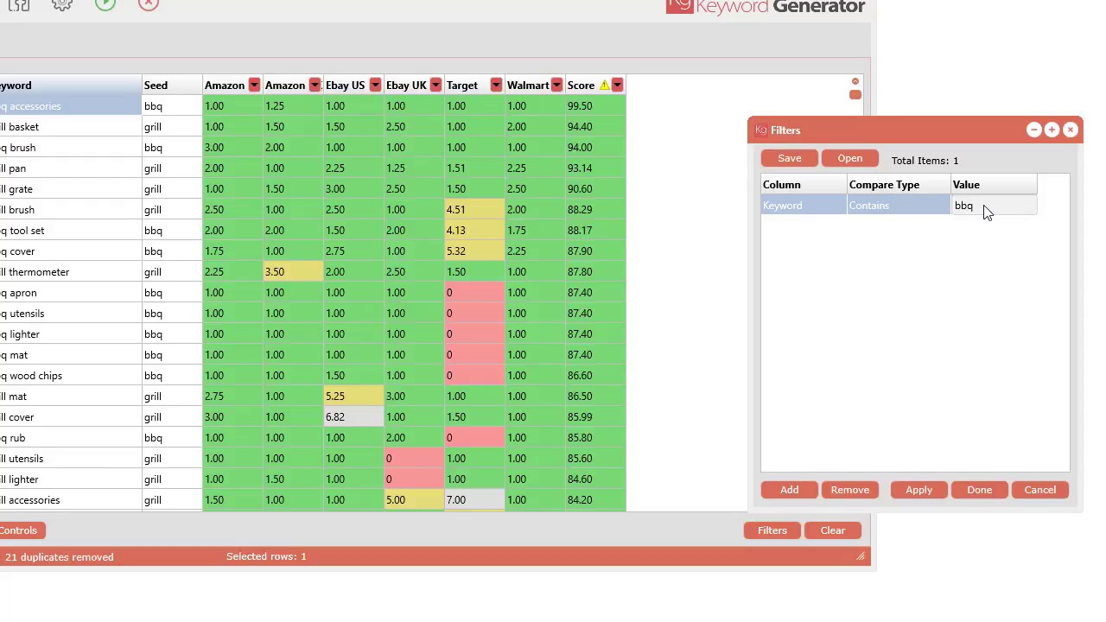
Add a Score Greater than 60 rule and apply both filters to the table
click(795, 491)
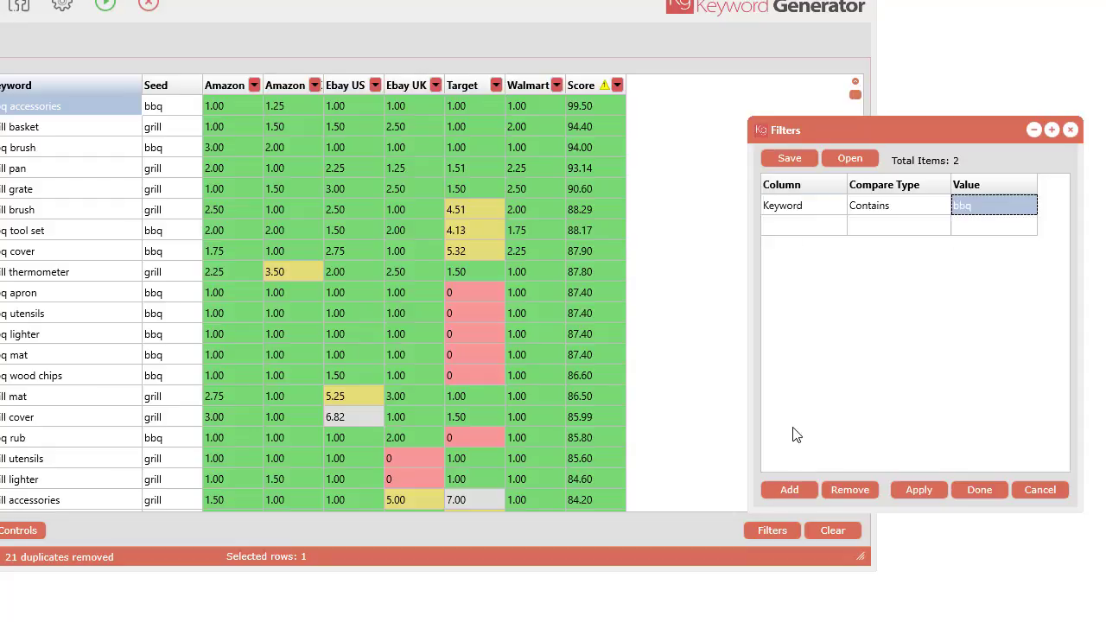
click(793, 228)
click(794, 227)
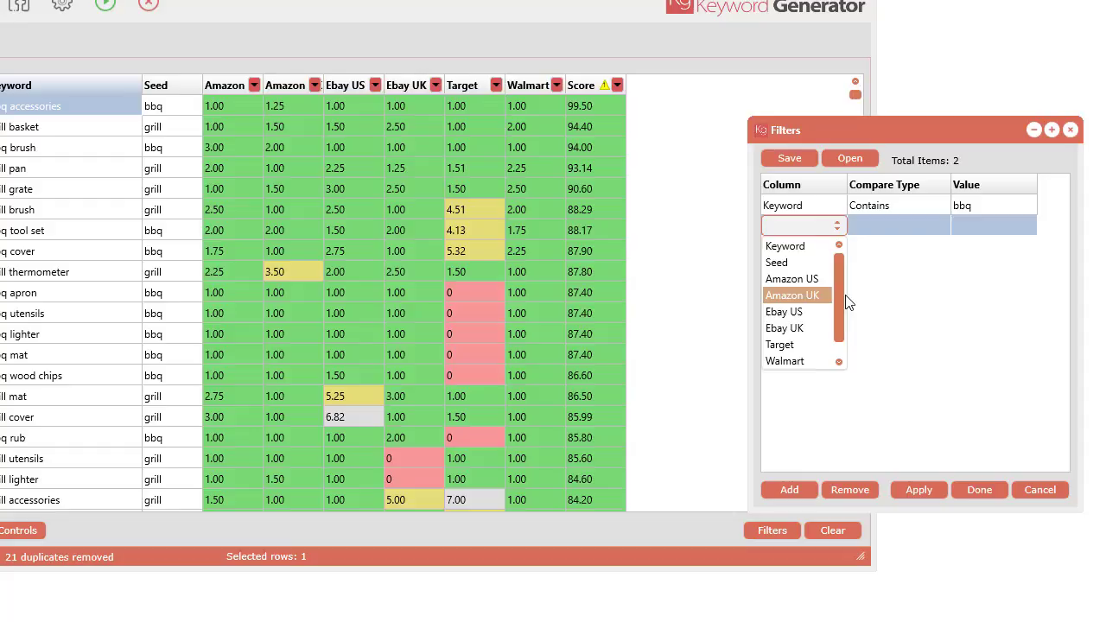
drag(839, 293, 820, 354)
click(820, 359)
click(899, 223)
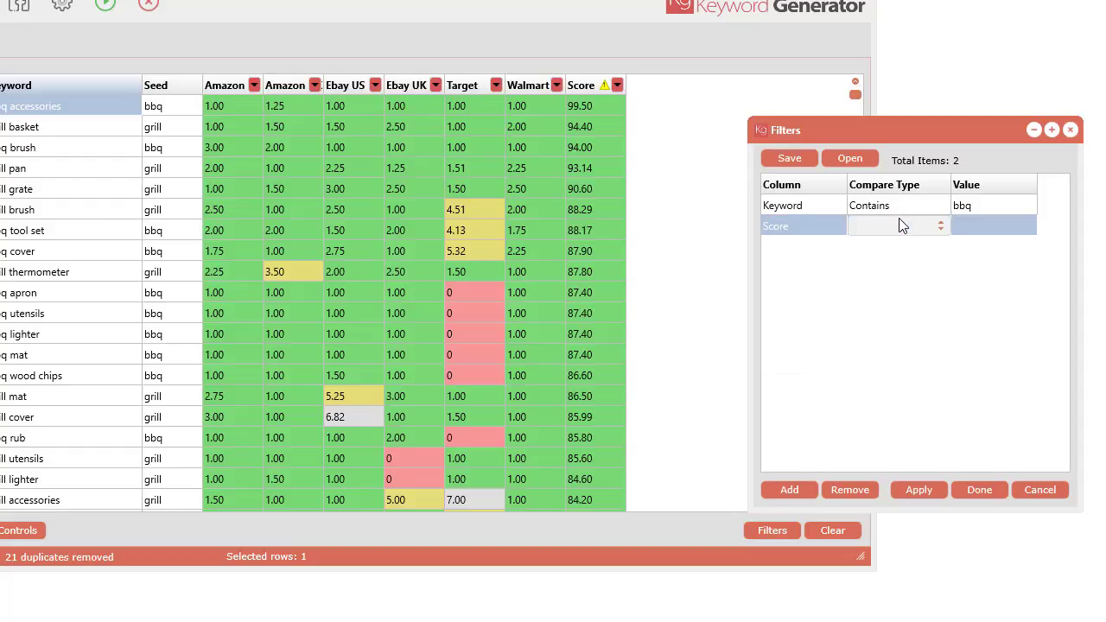
click(898, 220)
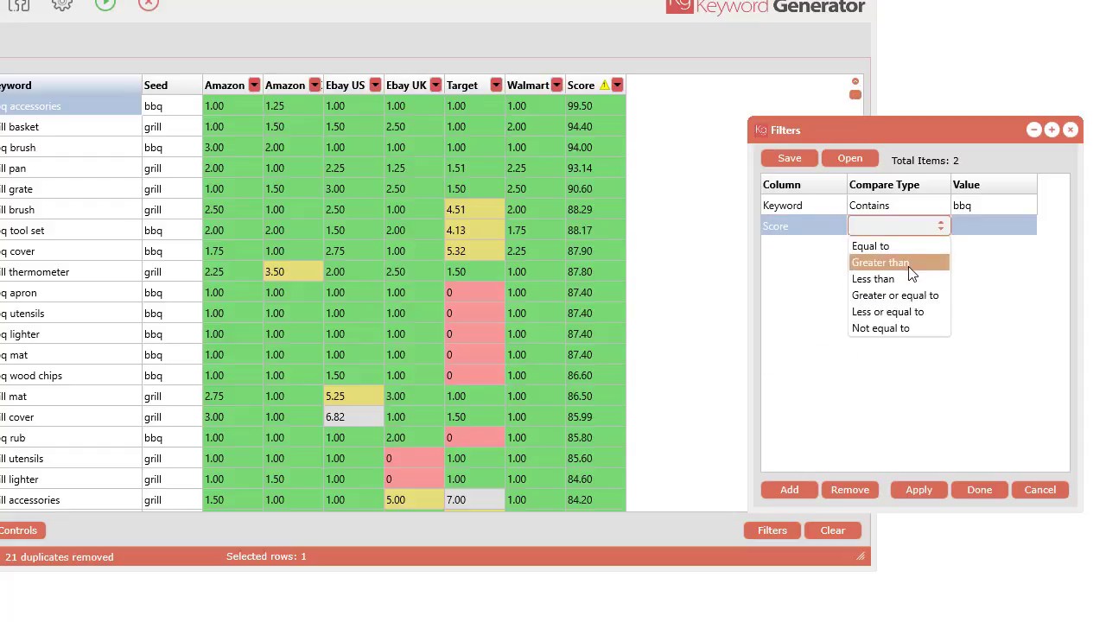
click(904, 261)
click(992, 228)
click(991, 229)
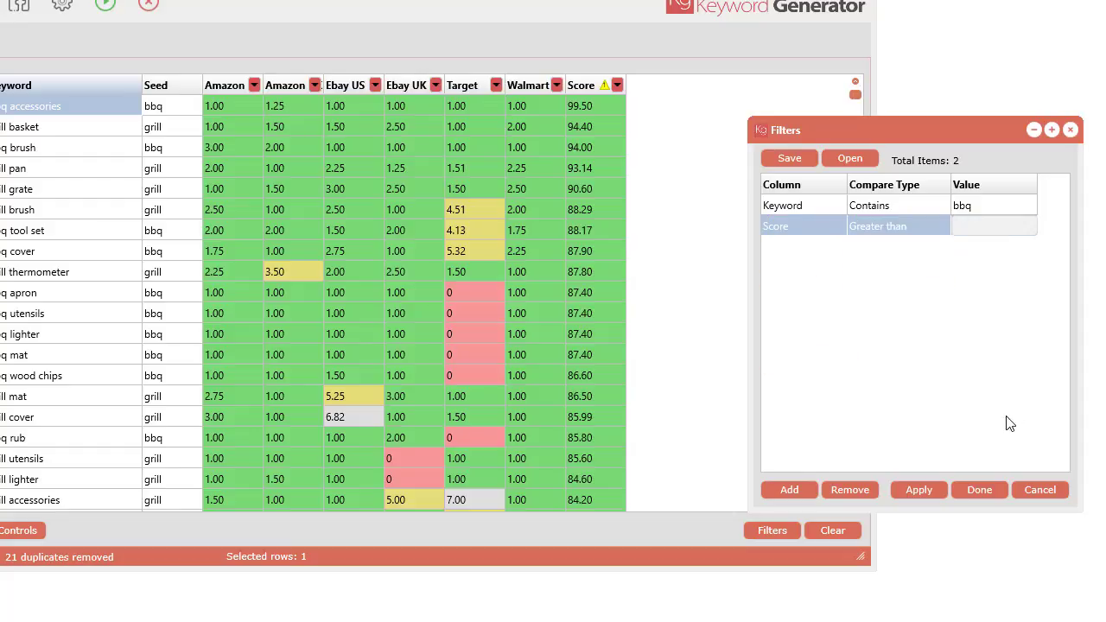
key(Return)
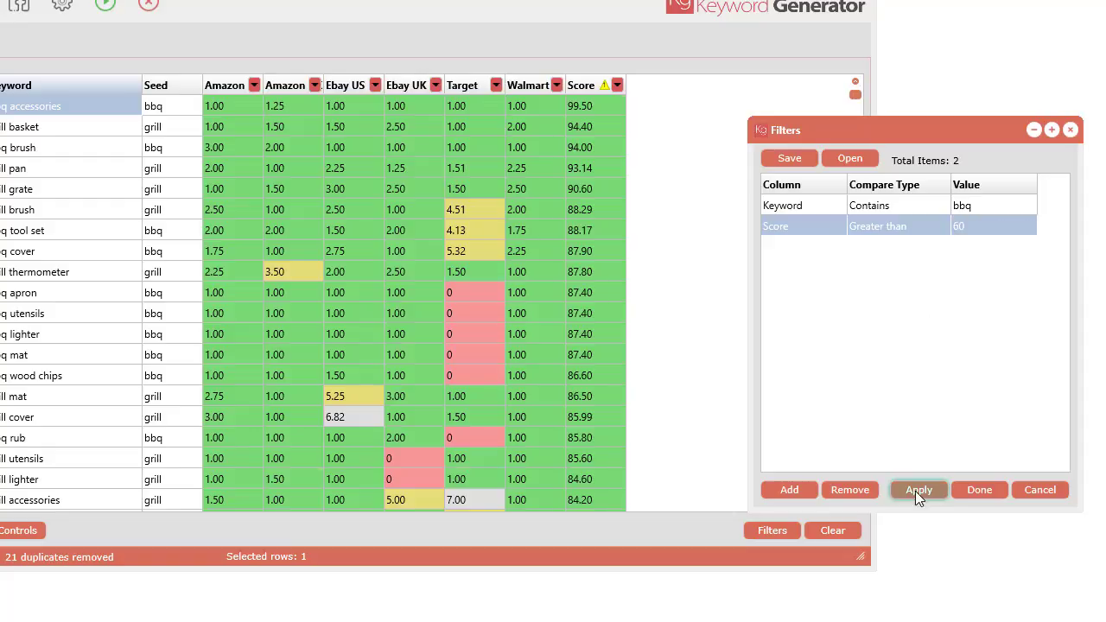
click(915, 491)
Save the current bbq and Score filter set to a filter file
click(793, 161)
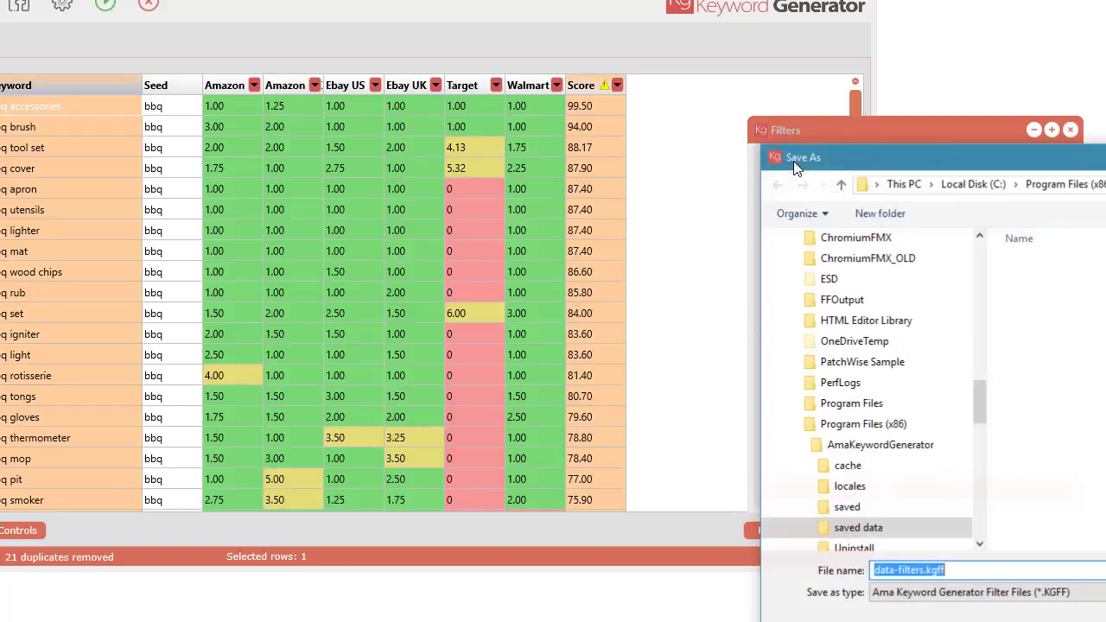
drag(955, 156, 142, 58)
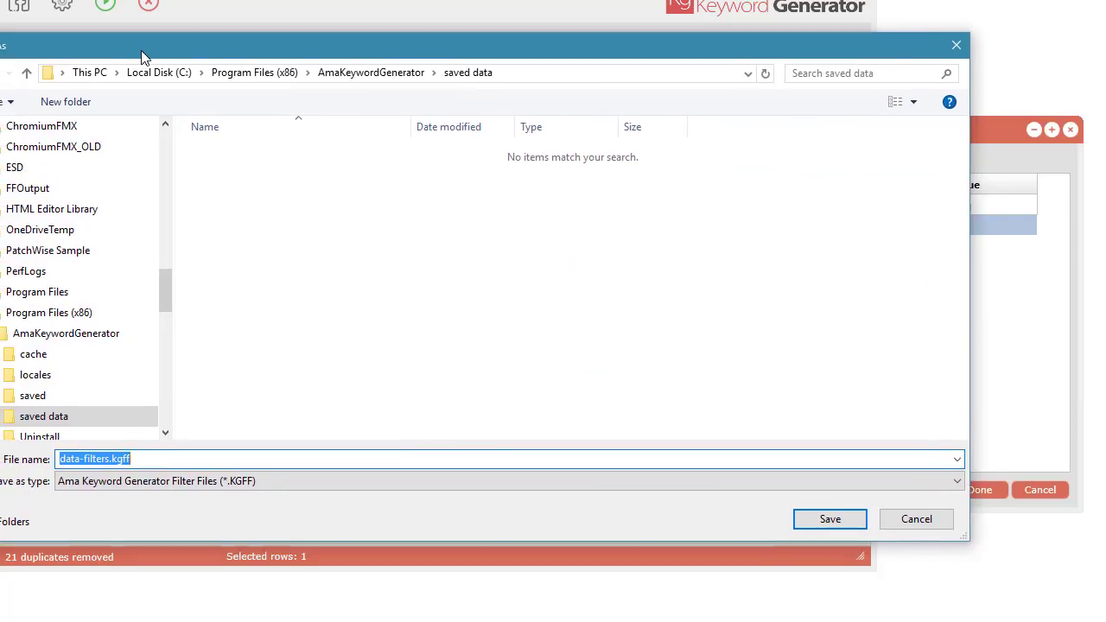
click(824, 520)
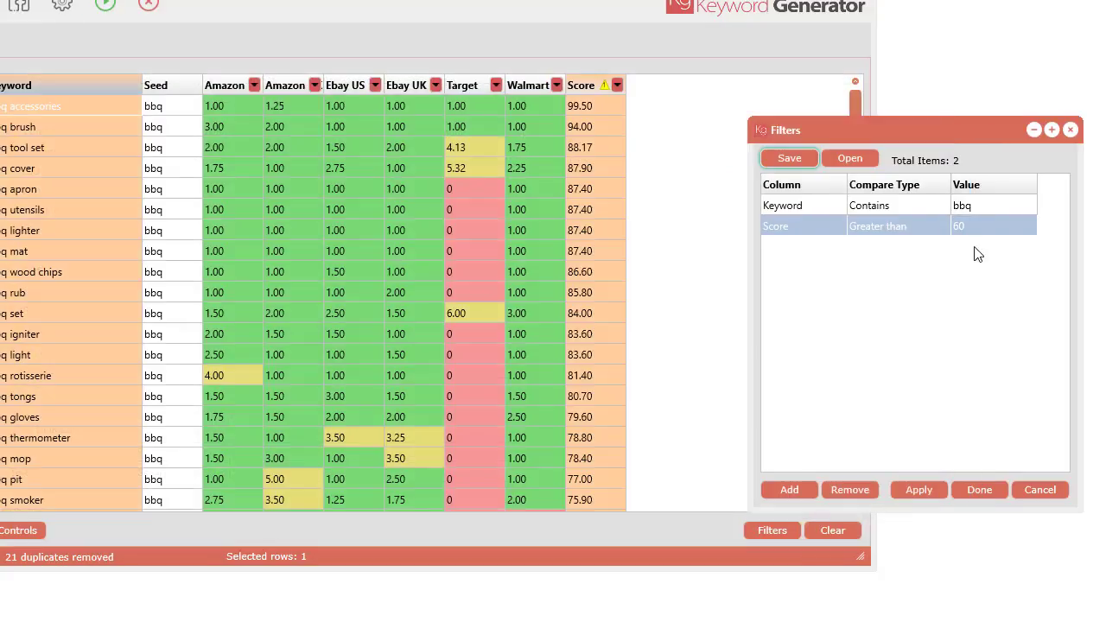
Remove all filters, confirm Yes, and close the Filters window
click(870, 490)
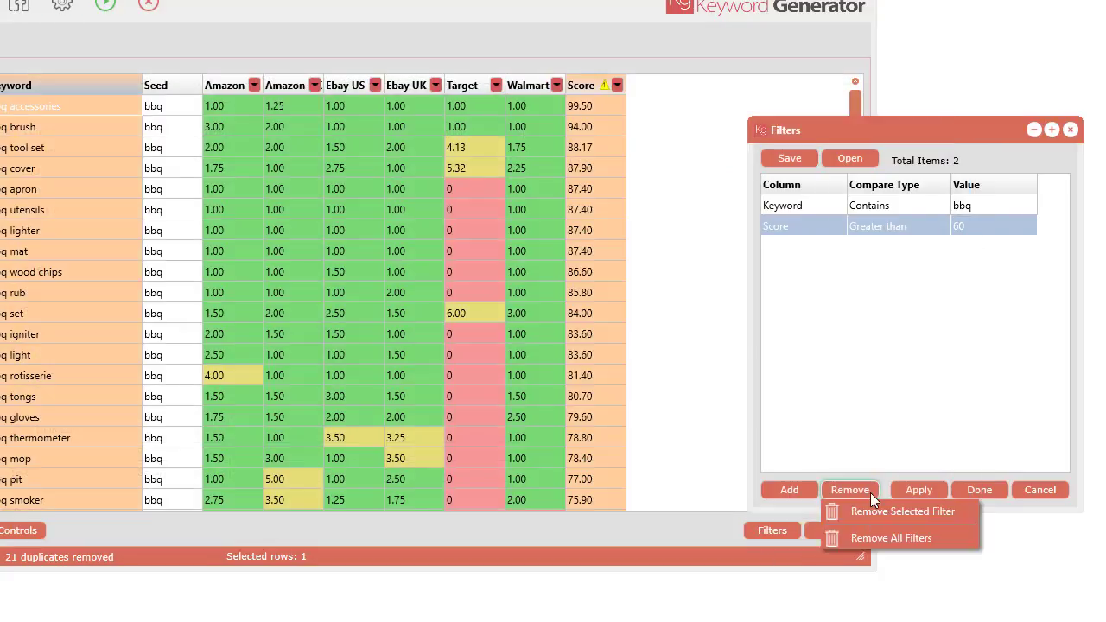
click(896, 535)
click(530, 434)
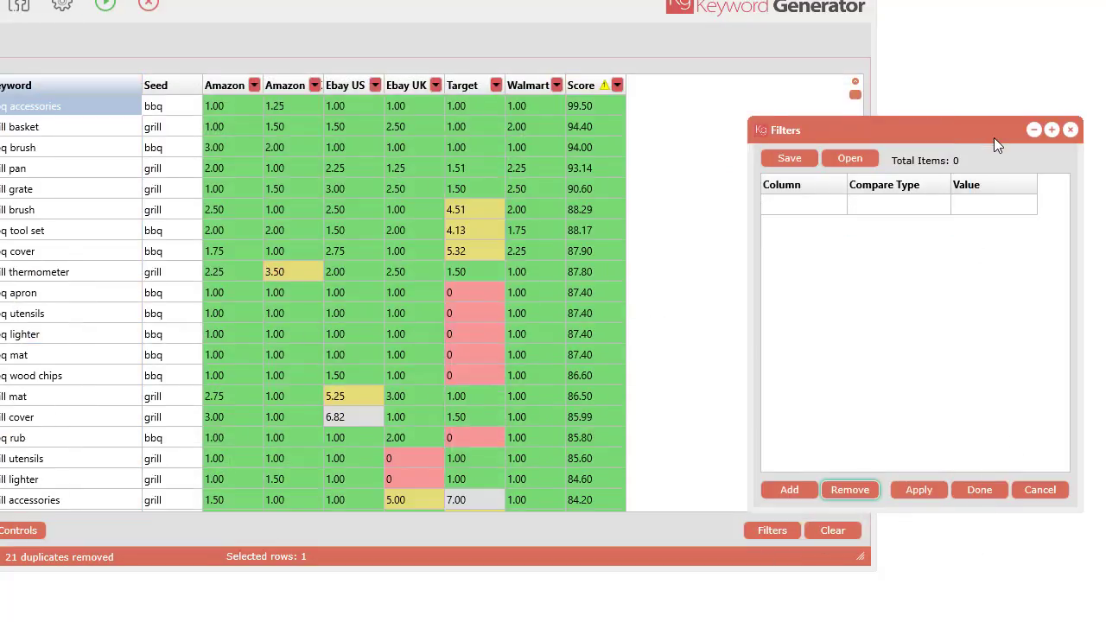
click(1071, 129)
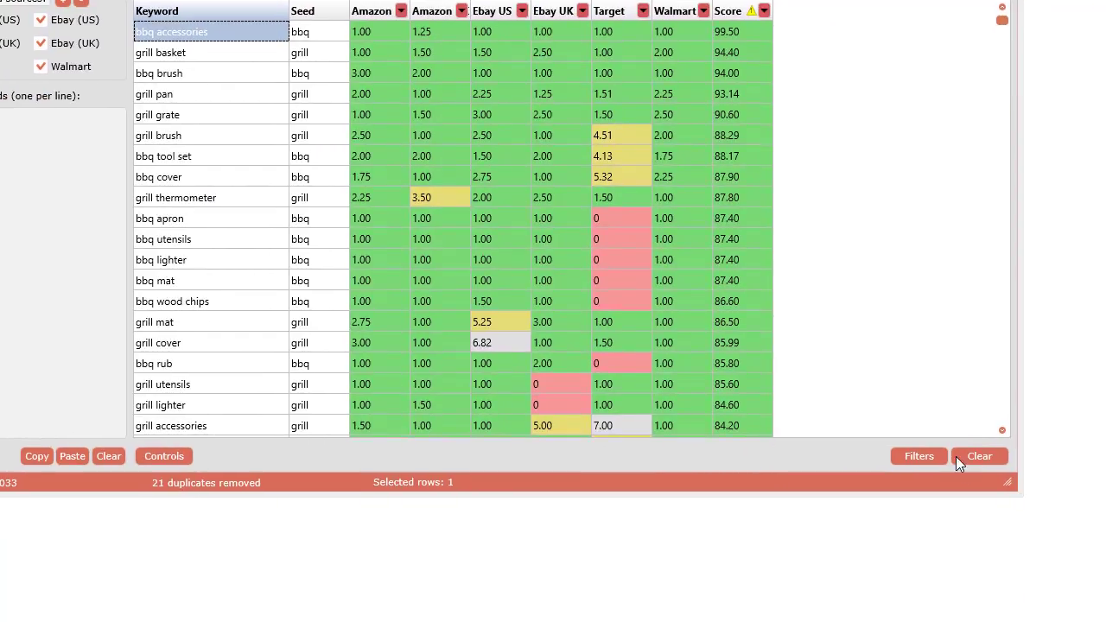
click(1000, 575)
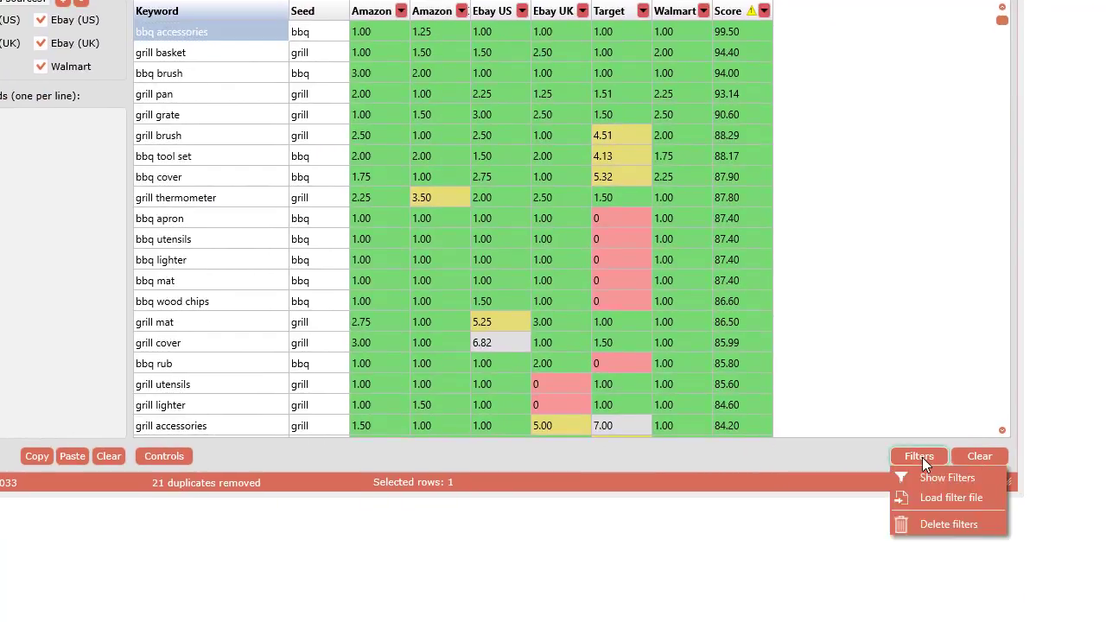
click(1012, 598)
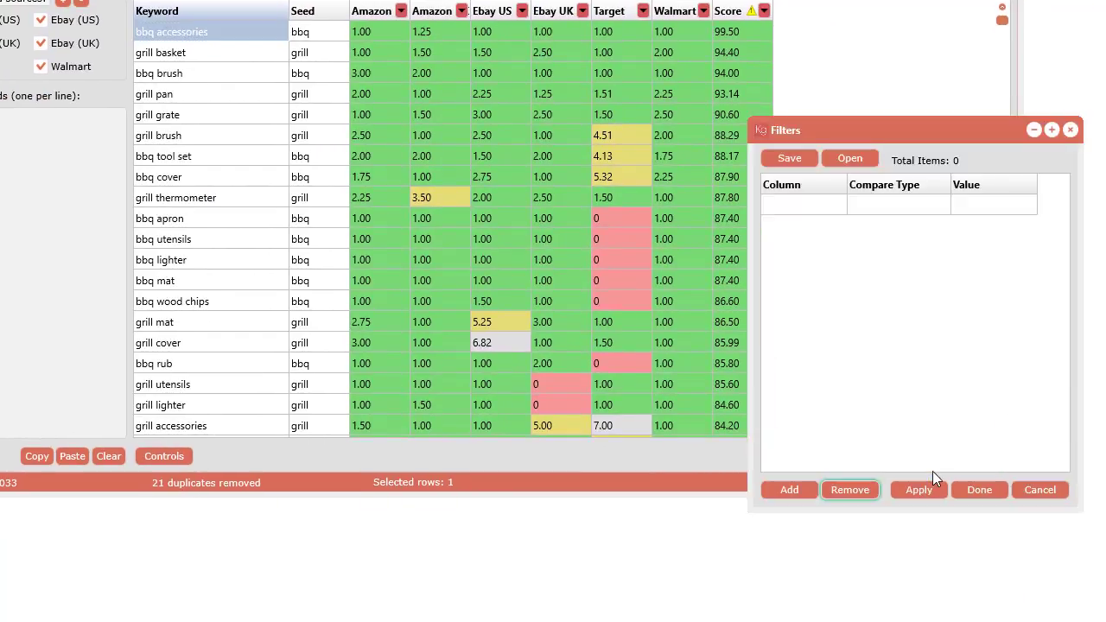
click(845, 165)
double_click(323, 163)
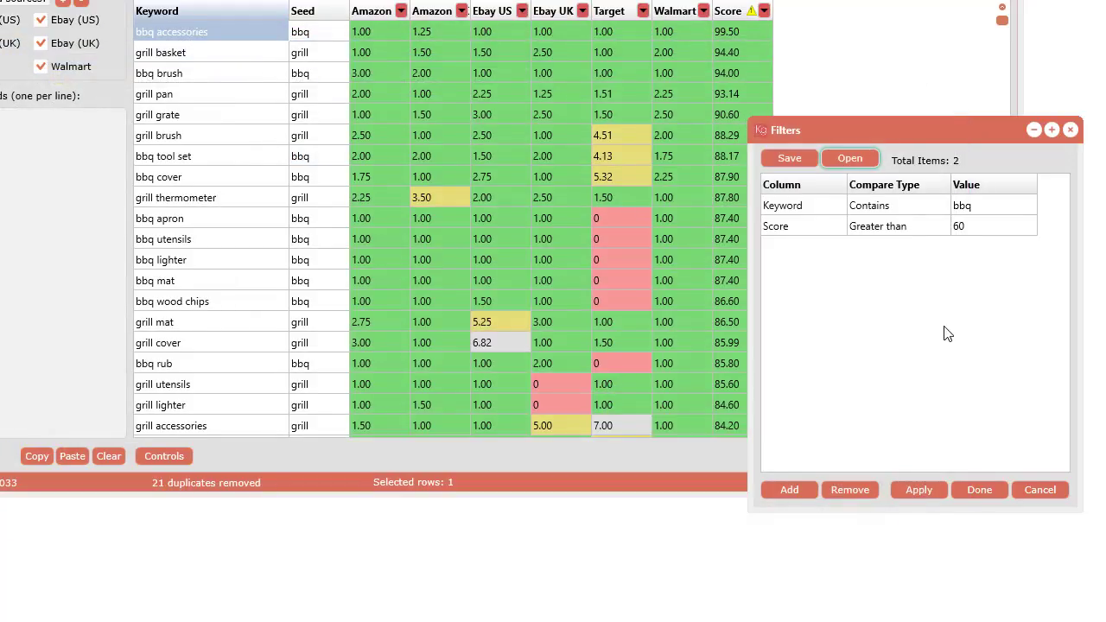
click(927, 490)
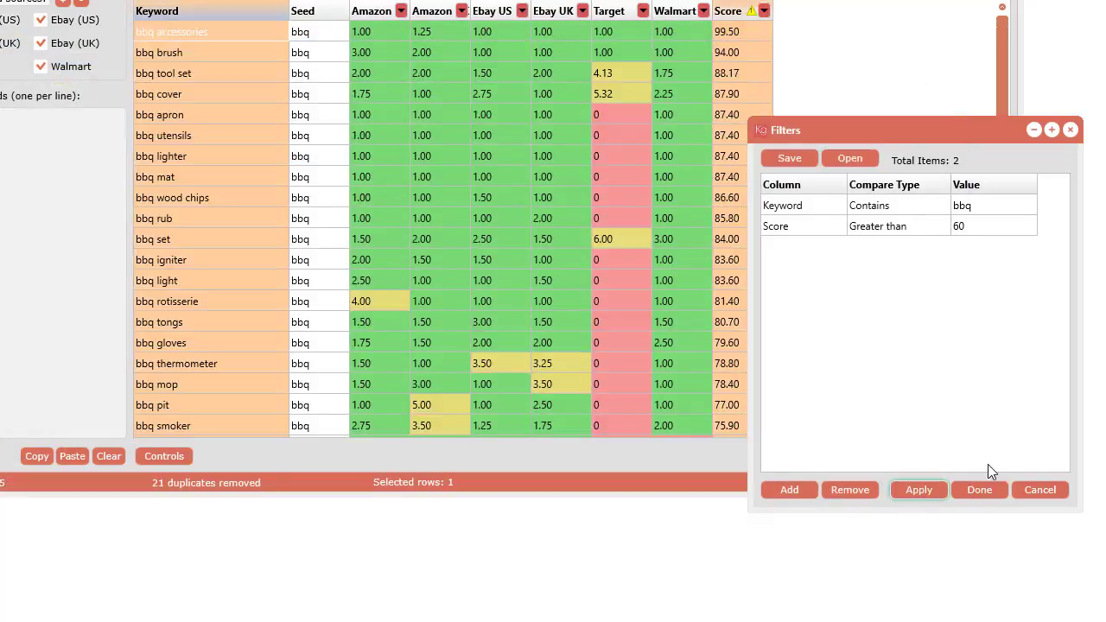
click(845, 489)
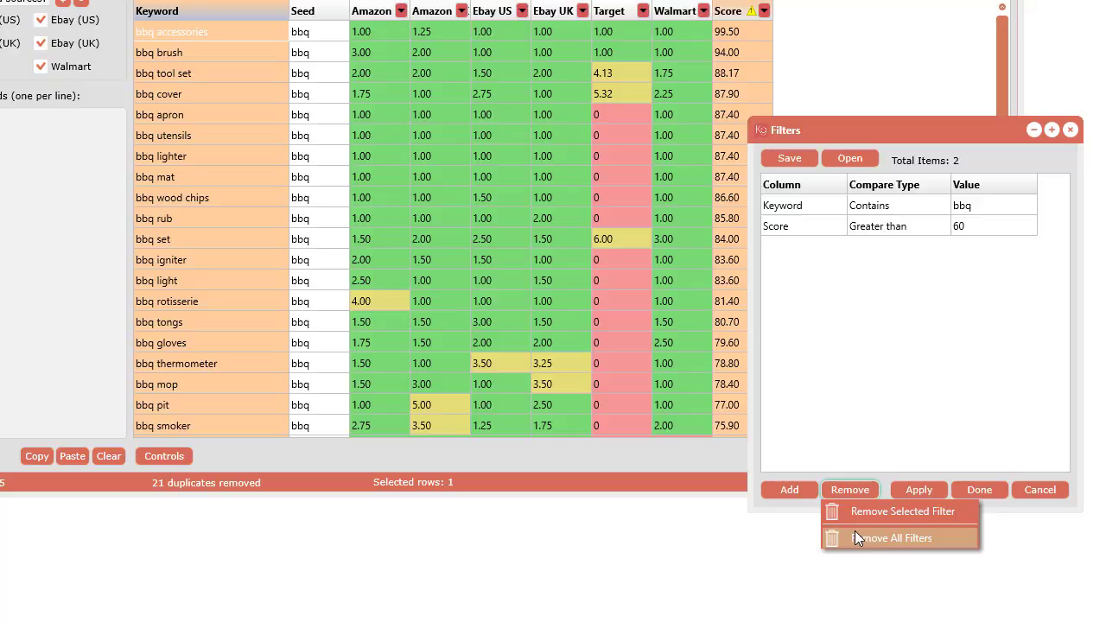
click(857, 537)
click(531, 437)
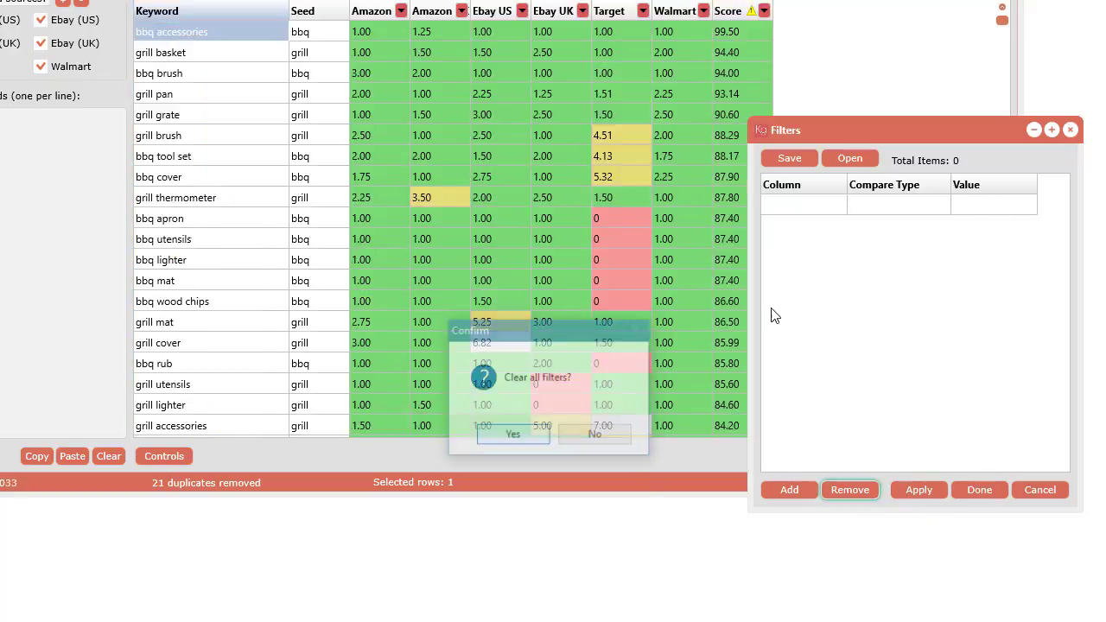
Load data-filters.kgff from the Filters menu, then delete the filters again
click(1072, 130)
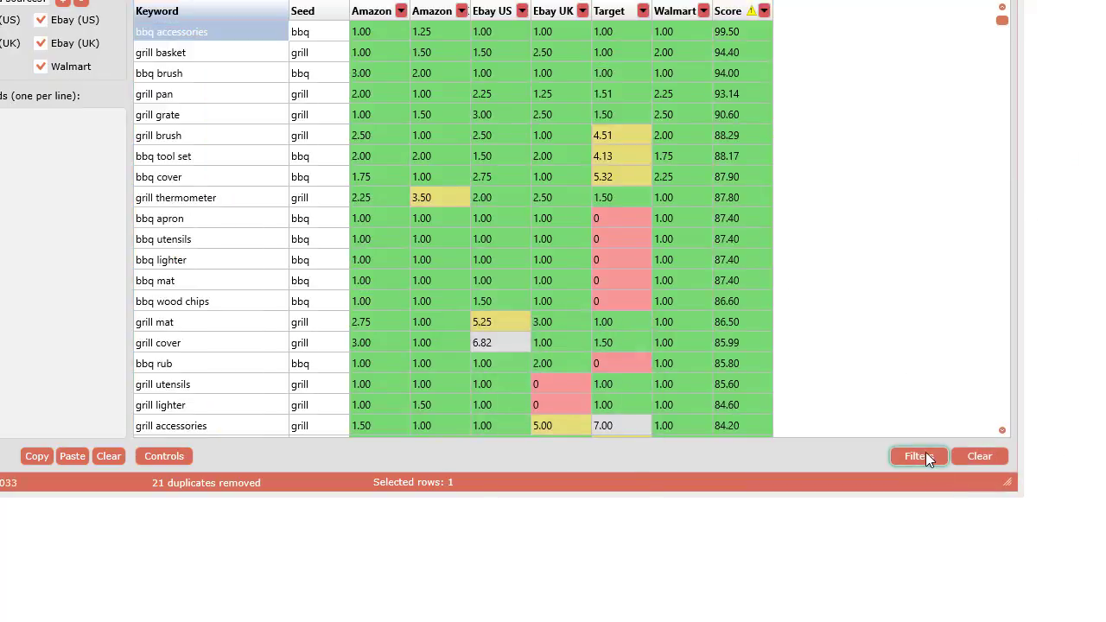
click(916, 454)
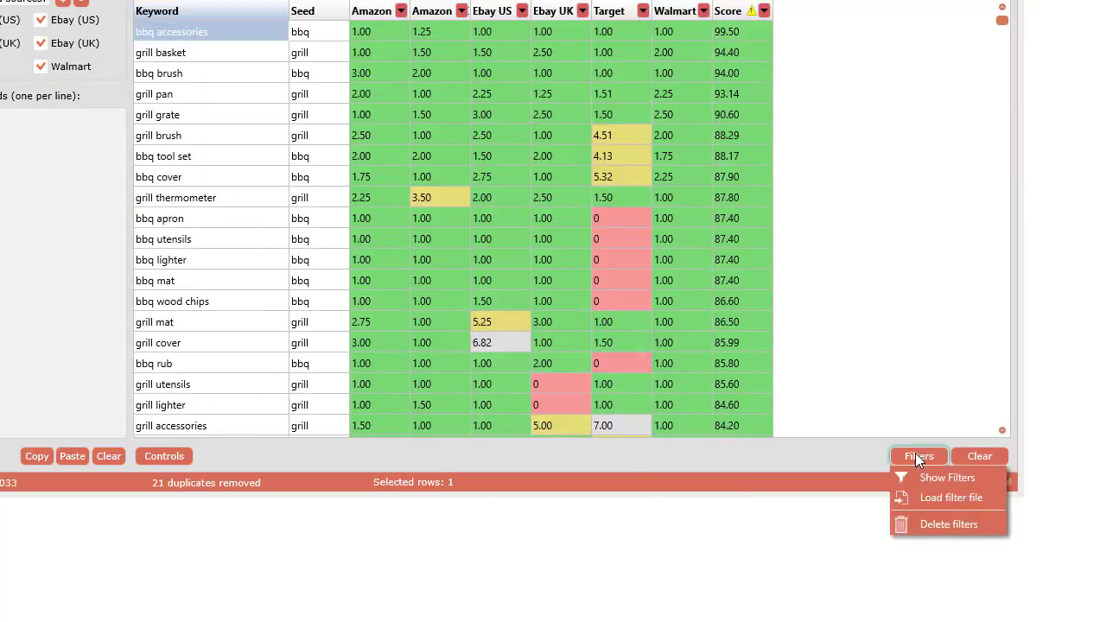
click(965, 498)
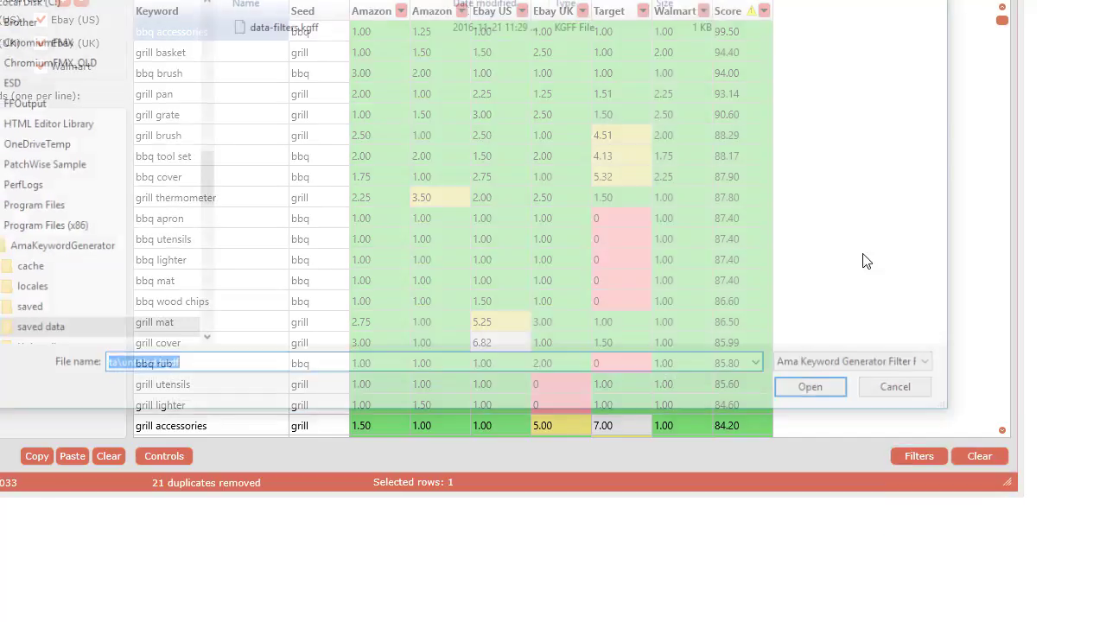
double_click(298, 35)
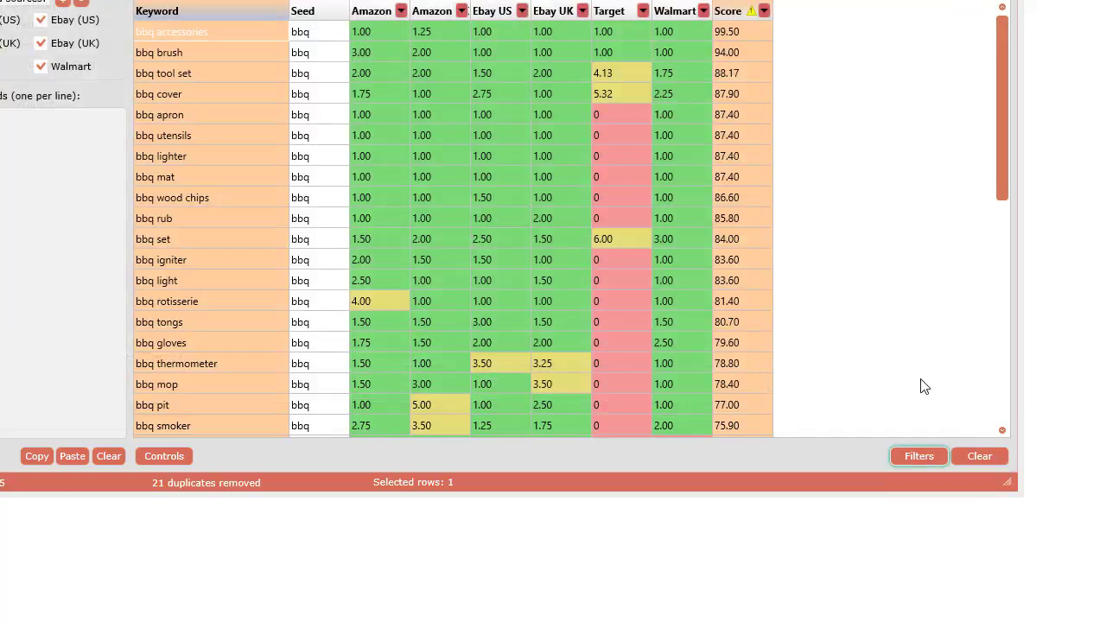
click(936, 456)
click(944, 522)
Reload data-filters.kgff through the right-click Filters submenu so only bbq keywords show
right_click(677, 130)
mouse_move(709, 164)
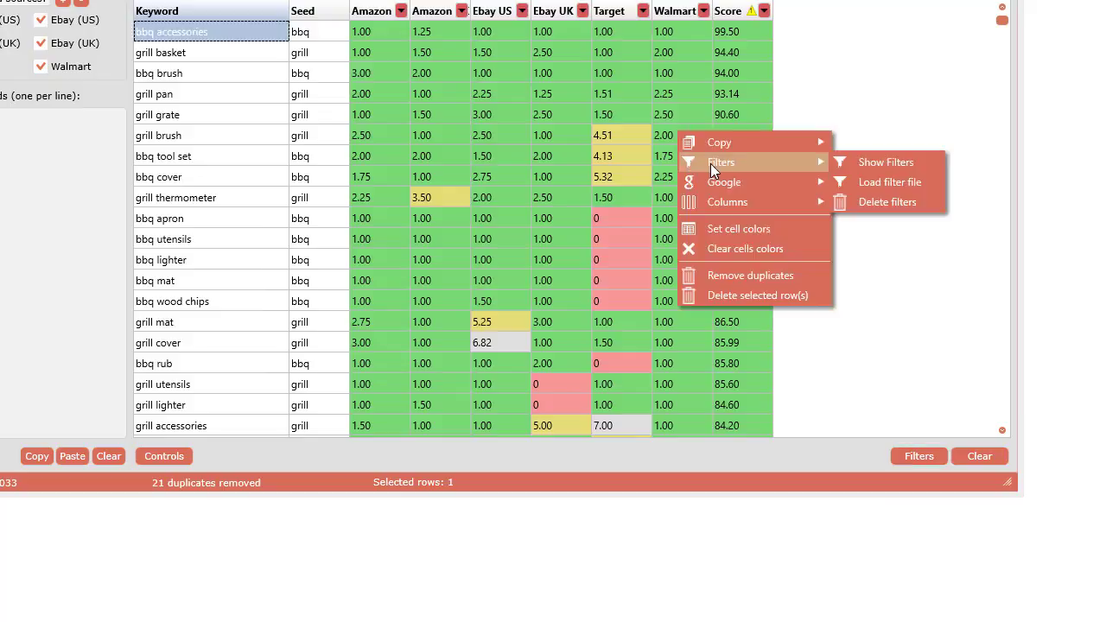
click(892, 185)
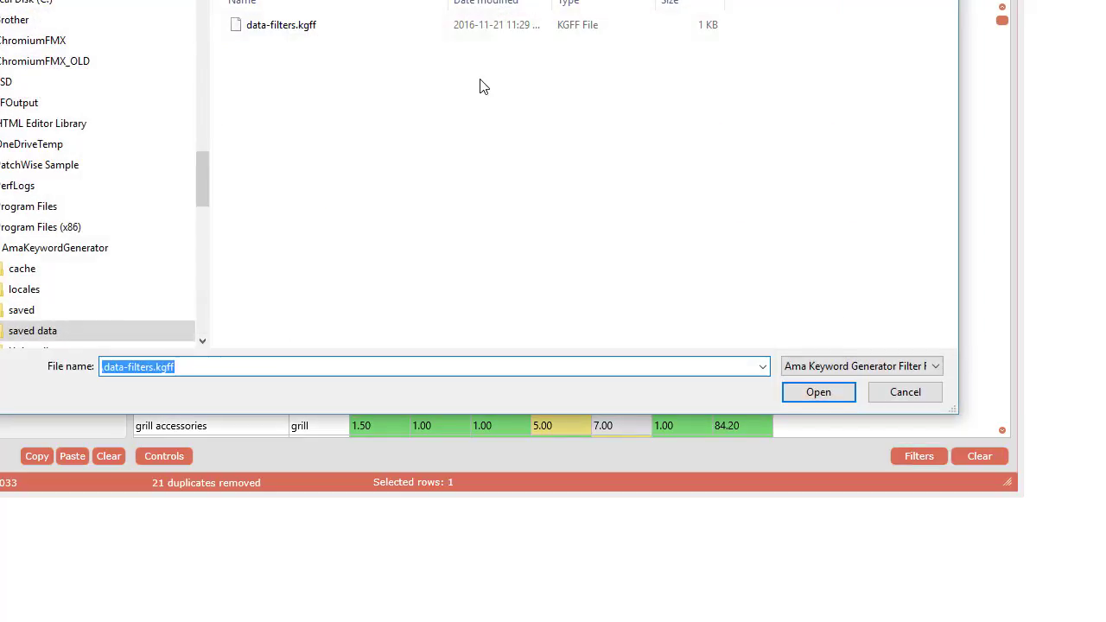
double_click(294, 24)
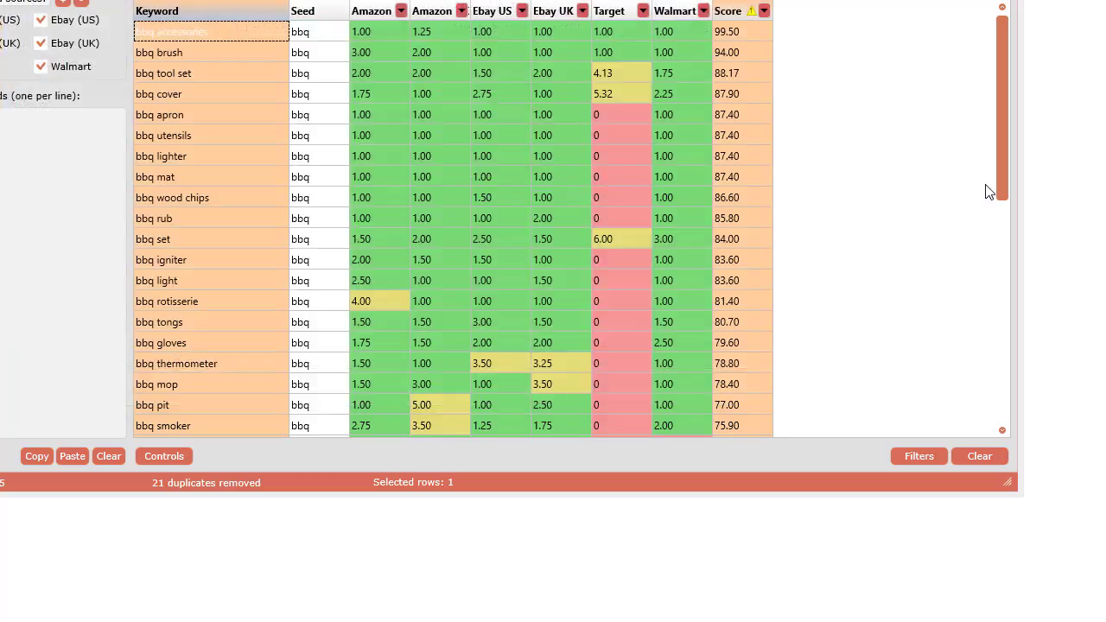
drag(1004, 181, 1025, 109)
click(924, 464)
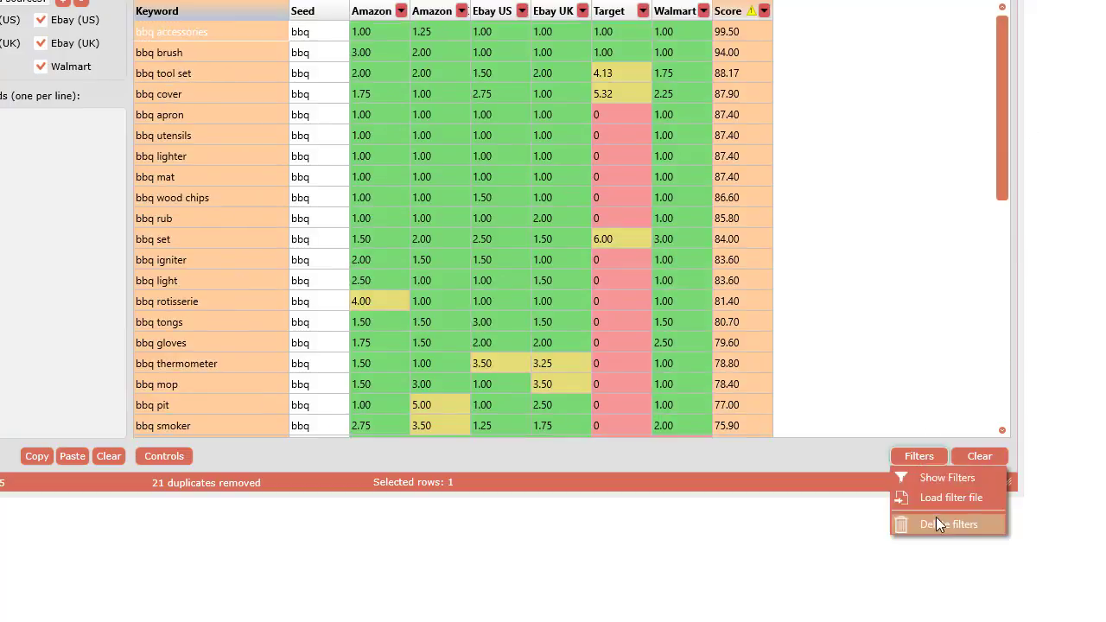
Delete the loaded filter to restore all 2033 keywords, then check the Score and Walmart quick filters
click(939, 524)
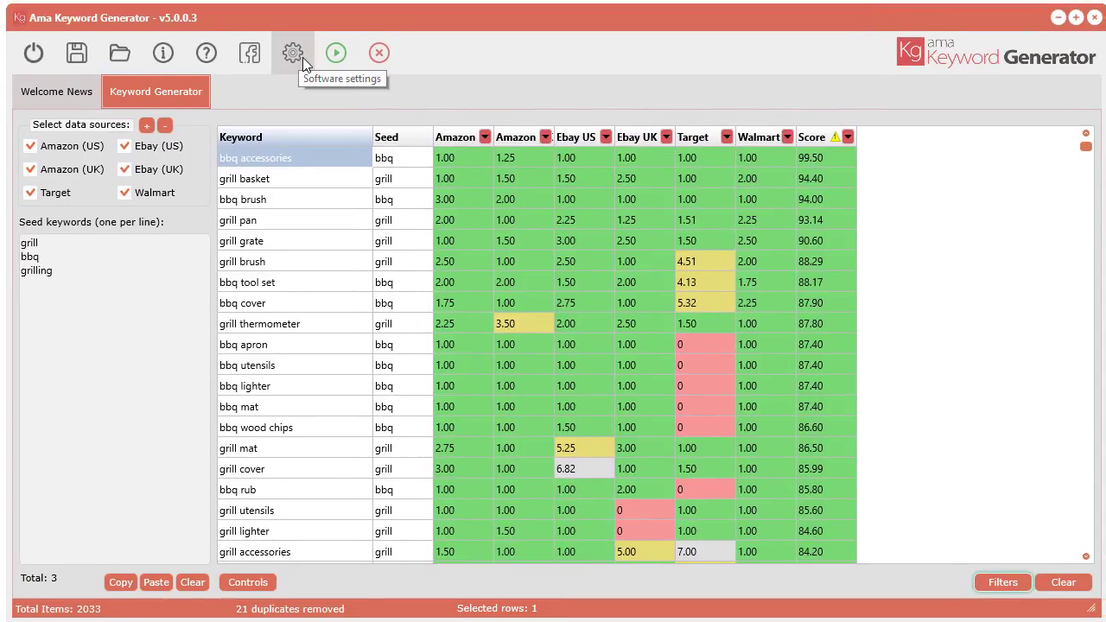
click(848, 138)
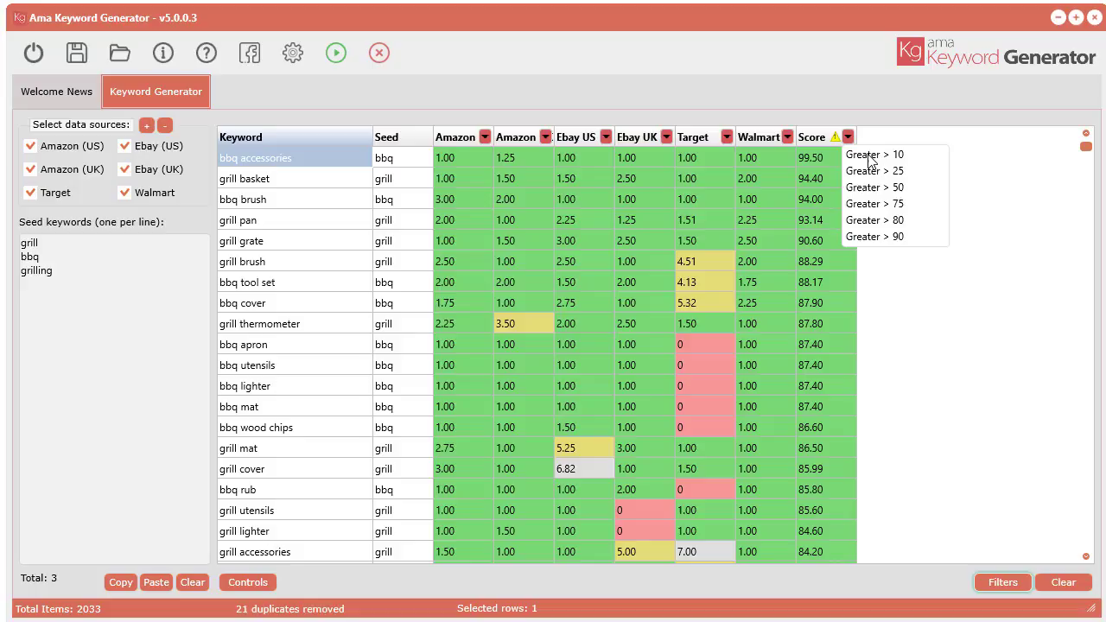
click(790, 140)
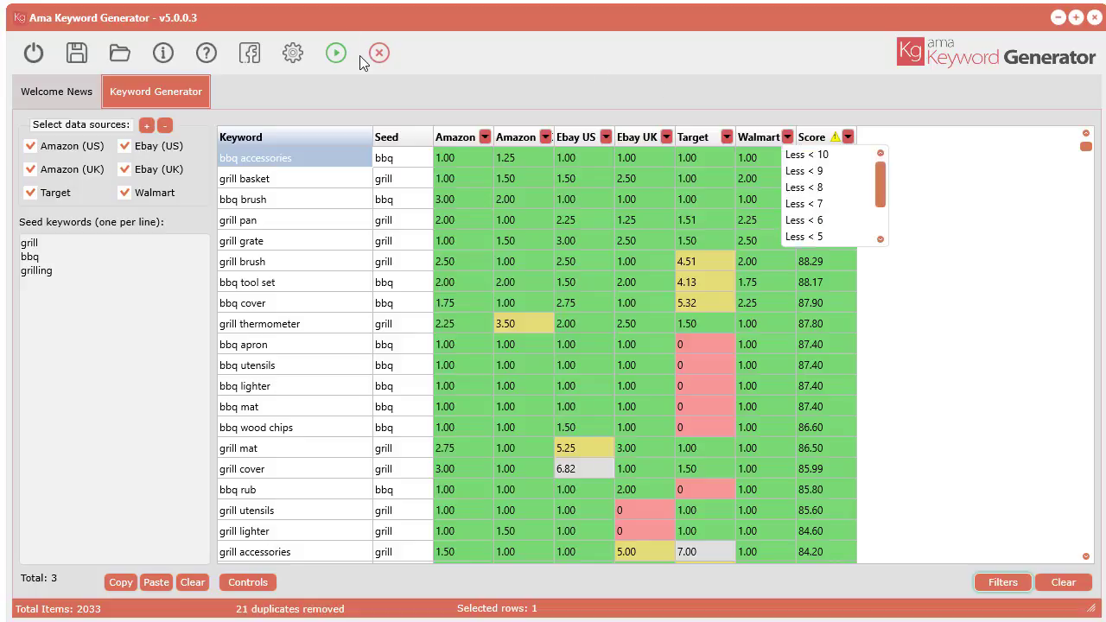
click(279, 61)
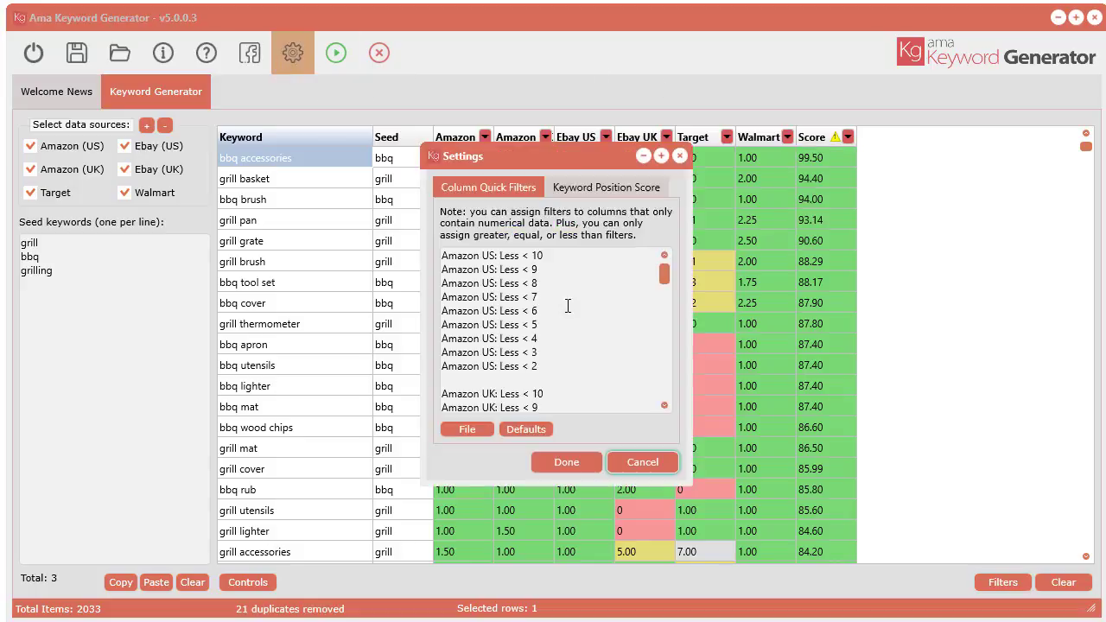
click(479, 190)
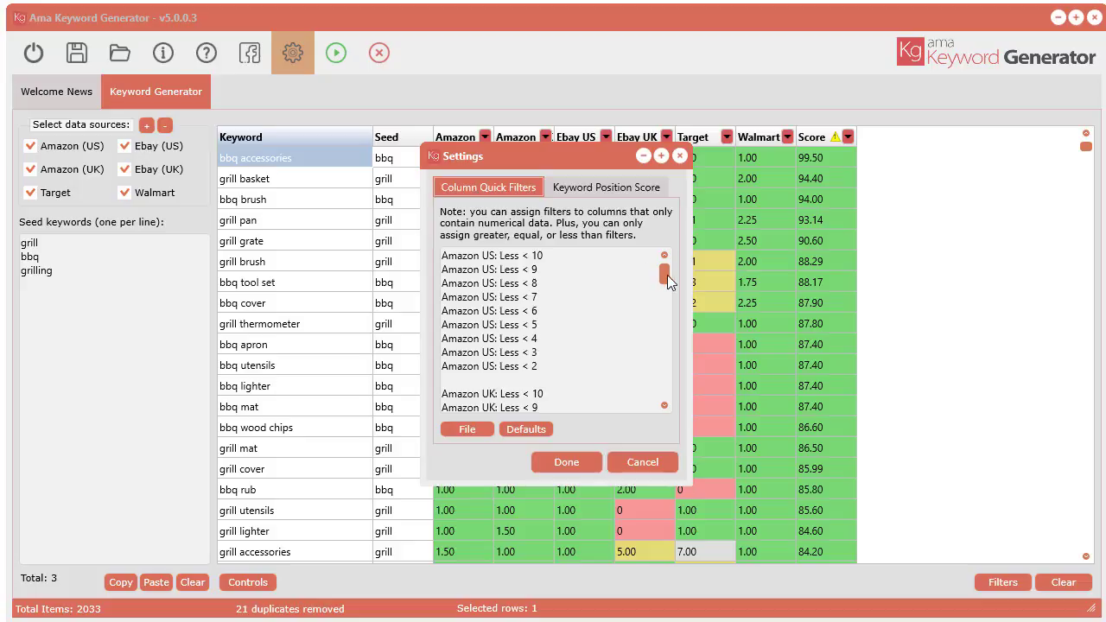
mouse_move(665, 273)
mouse_down()
mouse_move(672, 339)
mouse_move(663, 264)
mouse_up()
drag(551, 367, 442, 364)
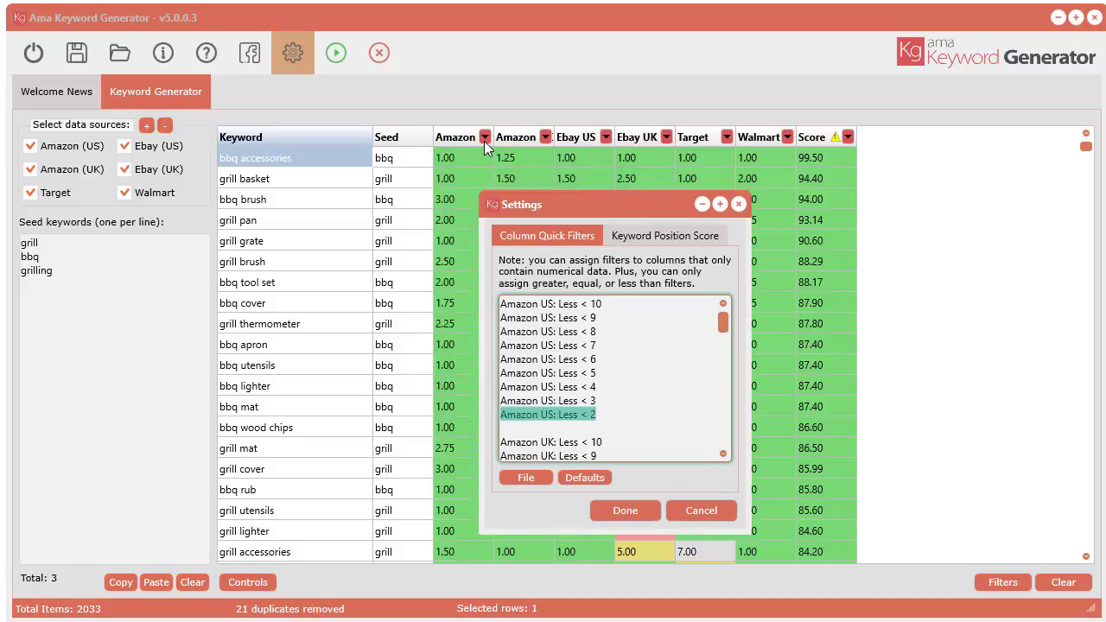
click(536, 409)
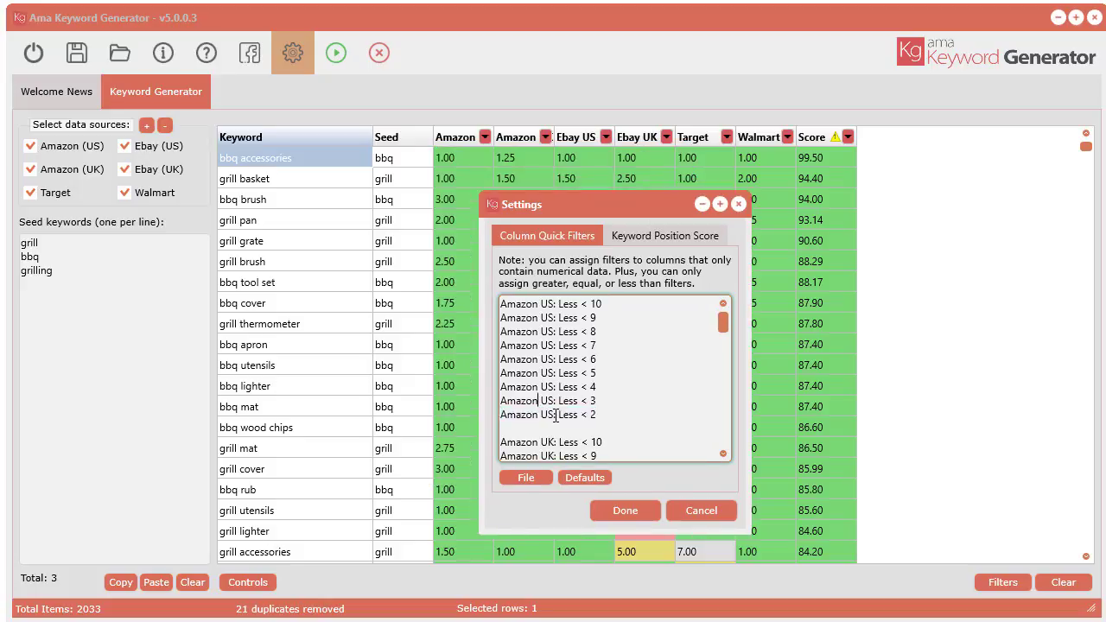
drag(555, 415, 501, 416)
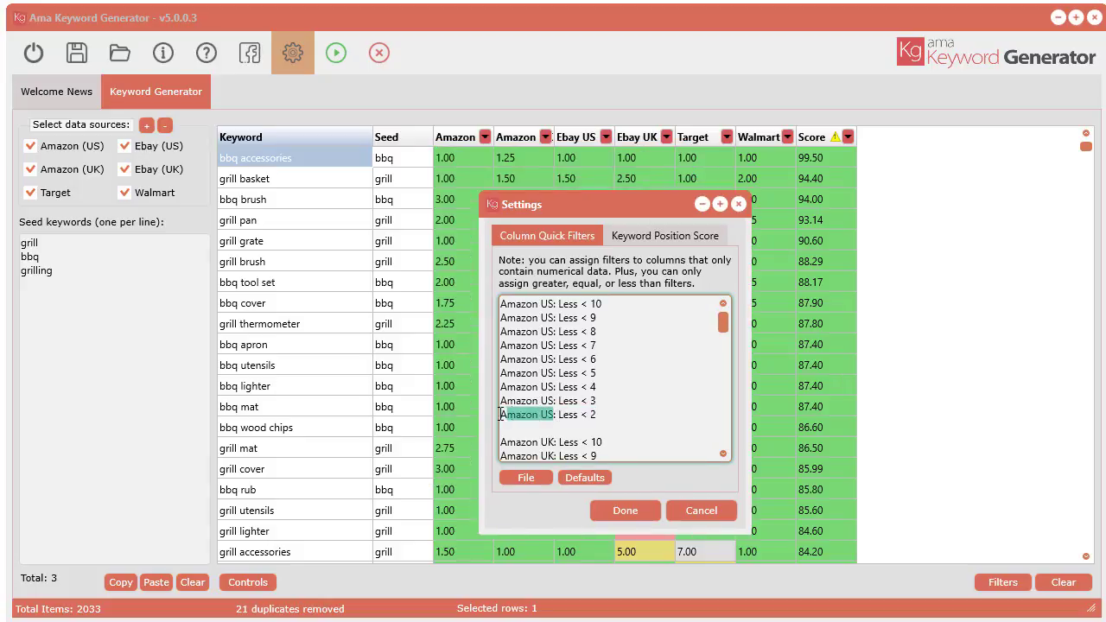
click(555, 416)
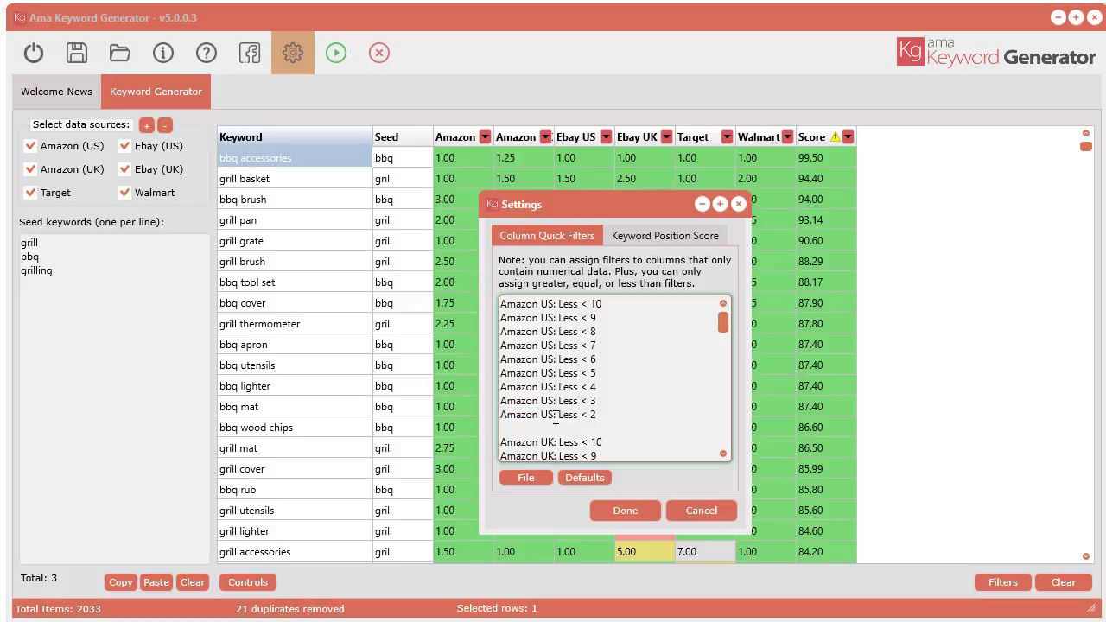
drag(561, 416, 579, 419)
double_click(584, 415)
double_click(593, 415)
click(651, 430)
scroll(650, 428, down, 8)
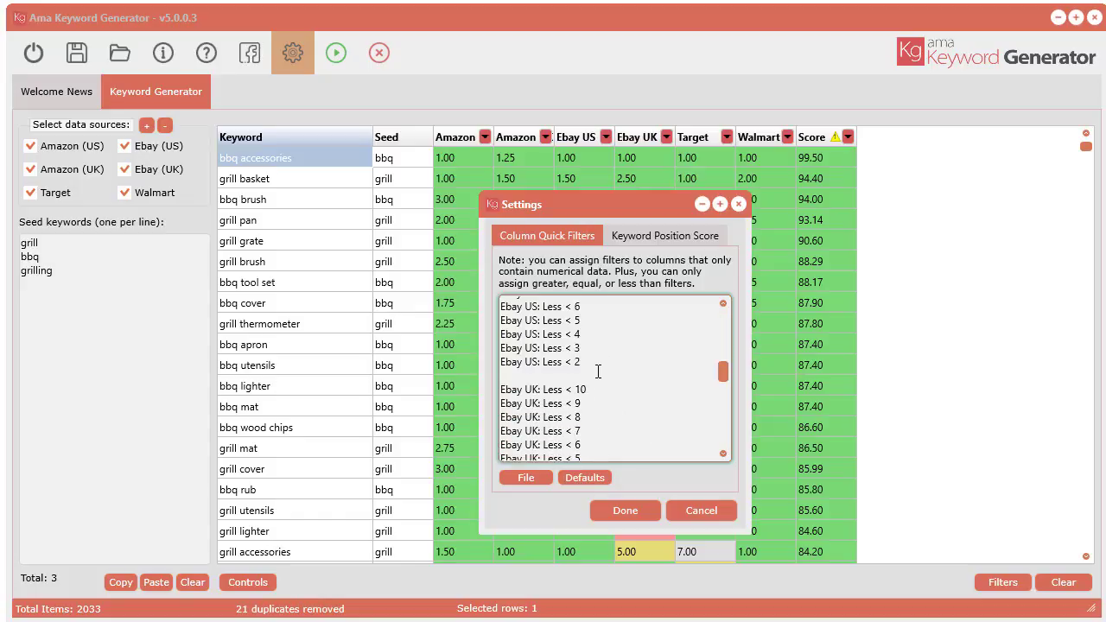
scroll(598, 372, down, 9)
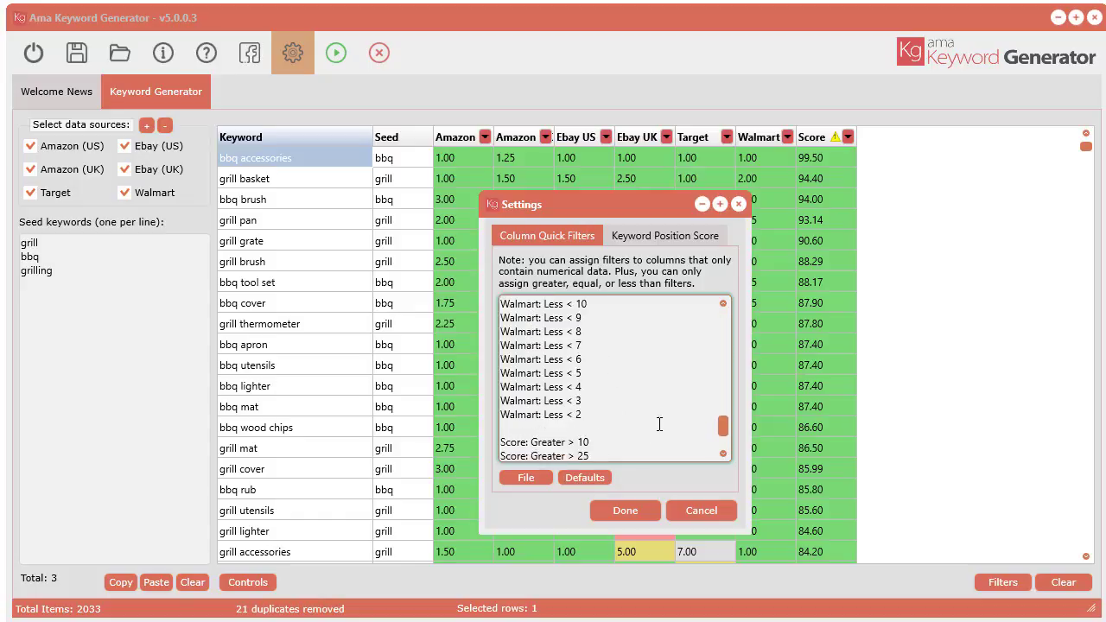
scroll(659, 424, down, 2)
drag(722, 439, 714, 305)
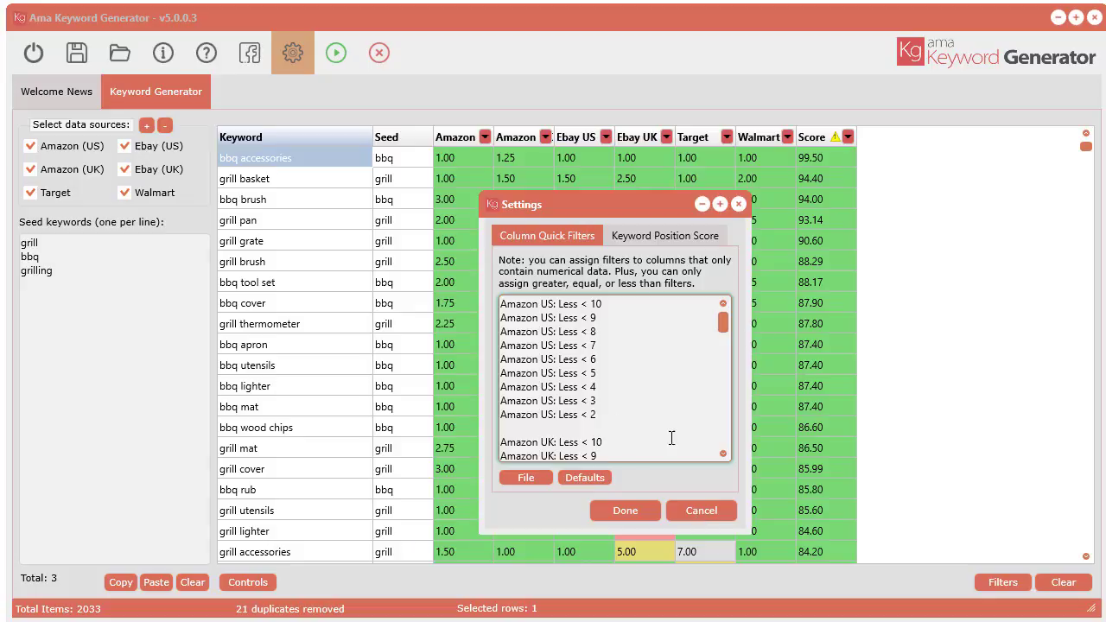
Copy the 'Score: Greater > 90' line onto a new last quick-filter line and save with Done
drag(725, 320, 728, 447)
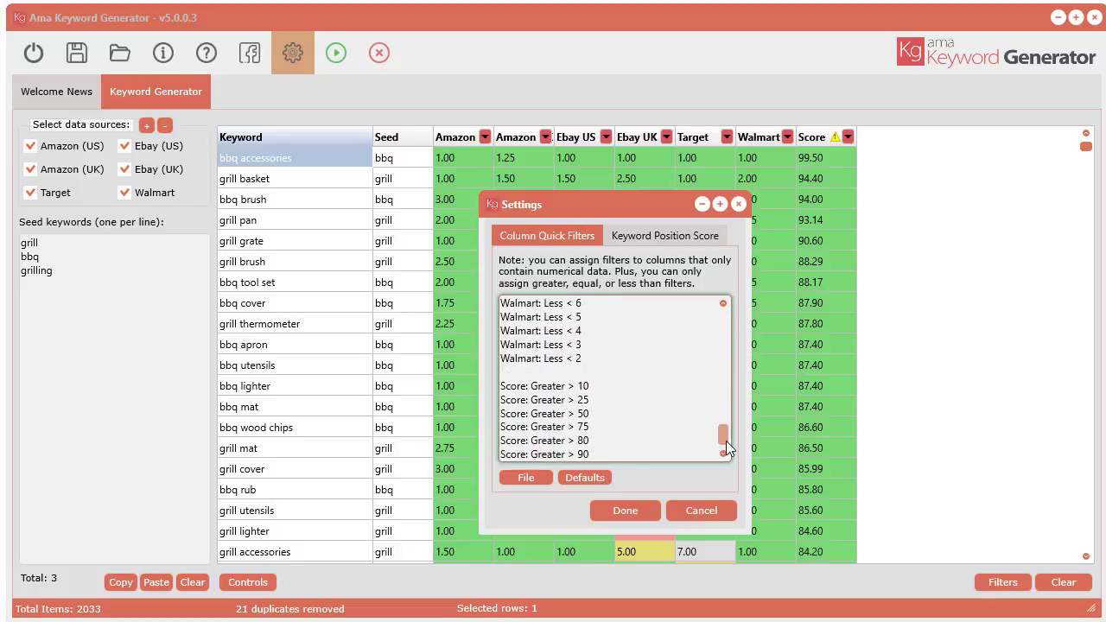
click(614, 451)
key(Return)
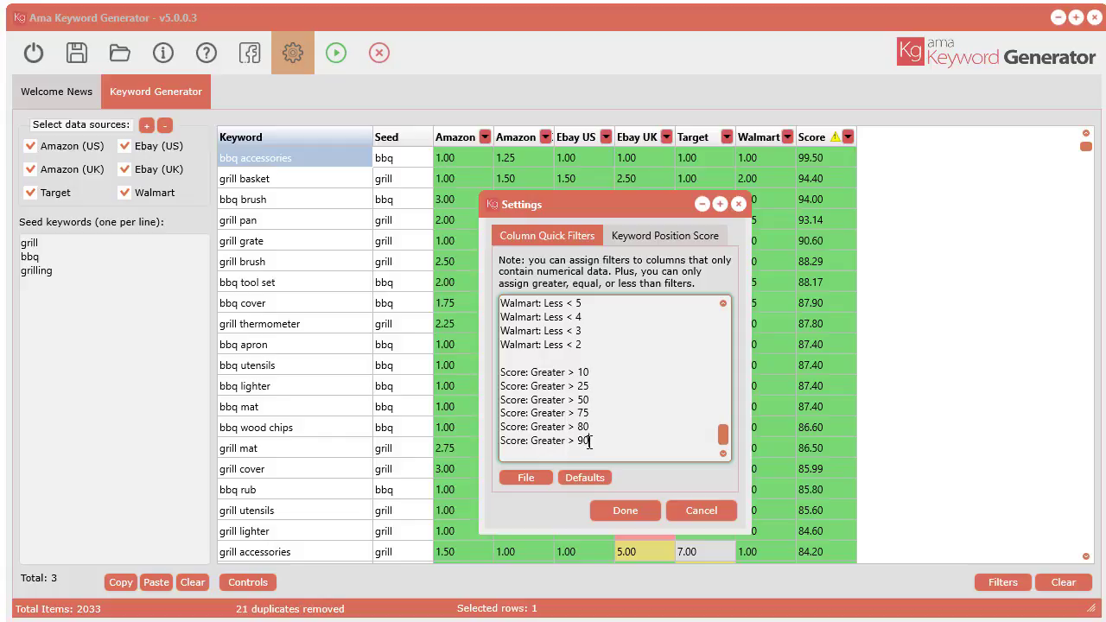
drag(591, 443, 496, 435)
key(ctrl+c)
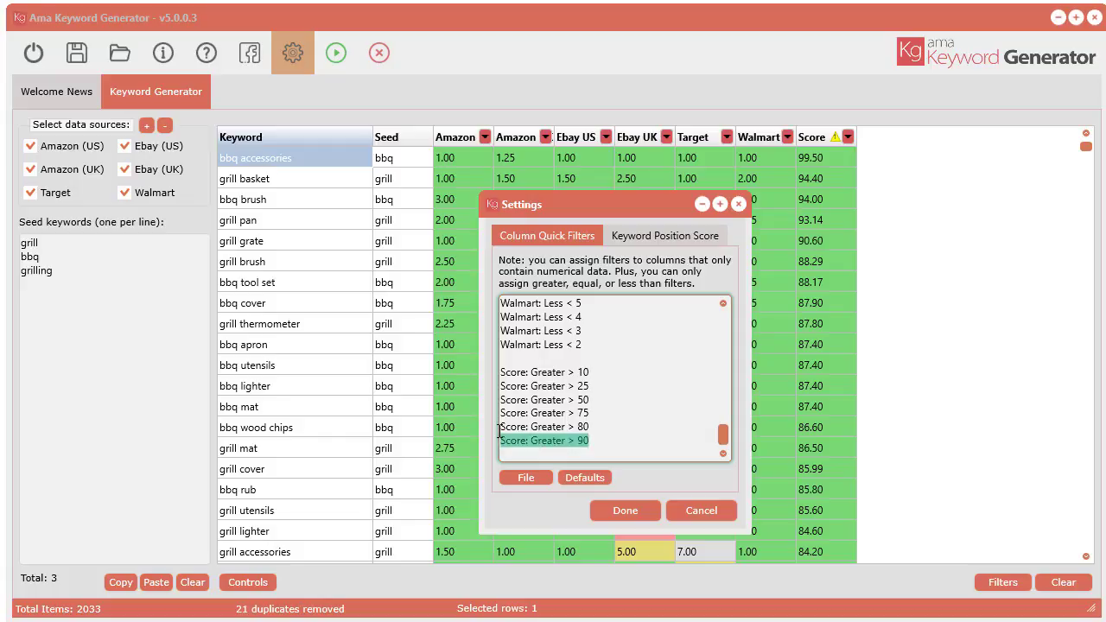
right_click(545, 441)
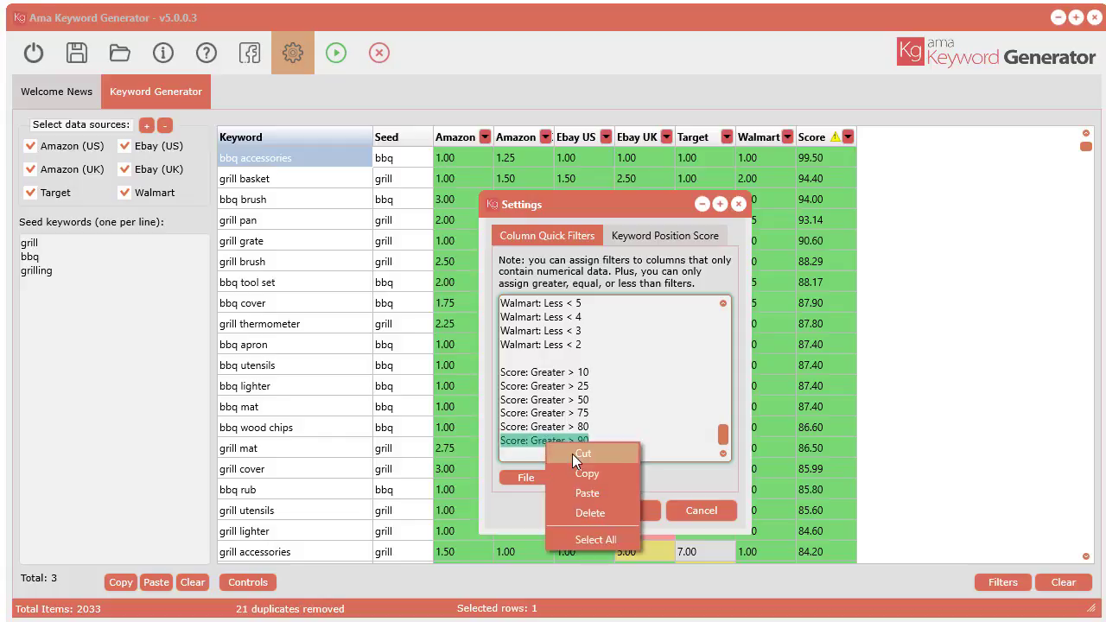
click(587, 474)
click(564, 452)
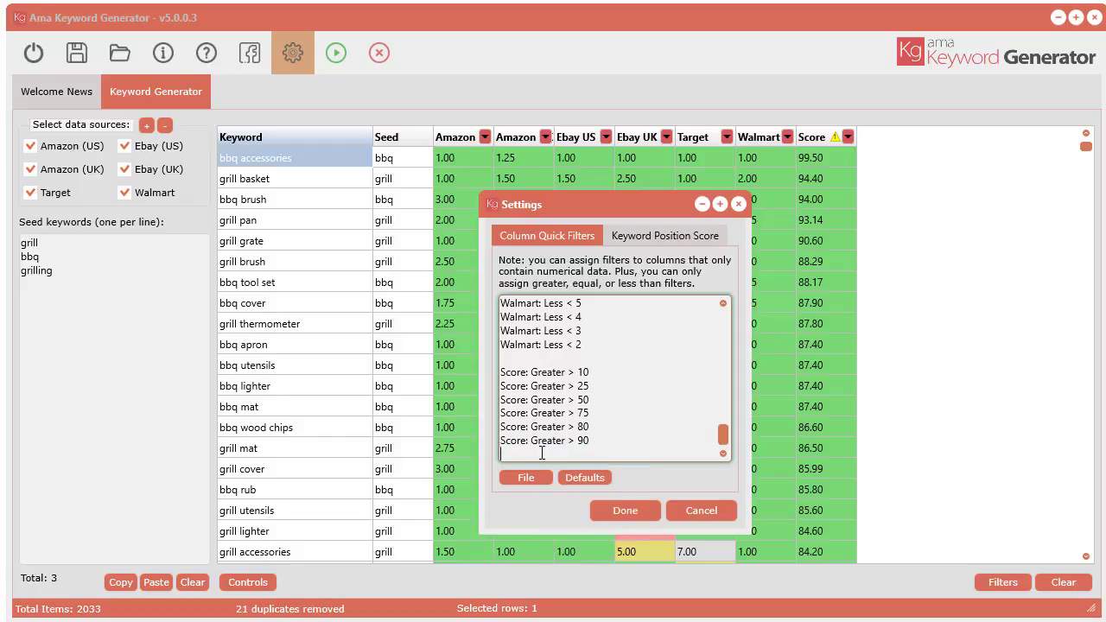
right_click(542, 453)
click(584, 498)
click(625, 510)
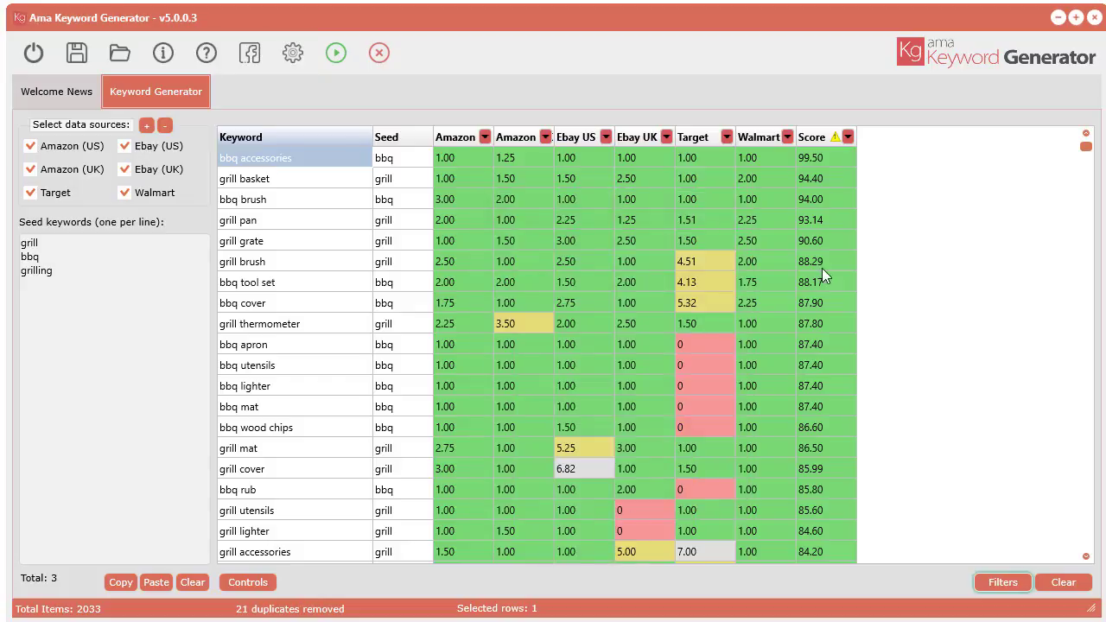
click(849, 137)
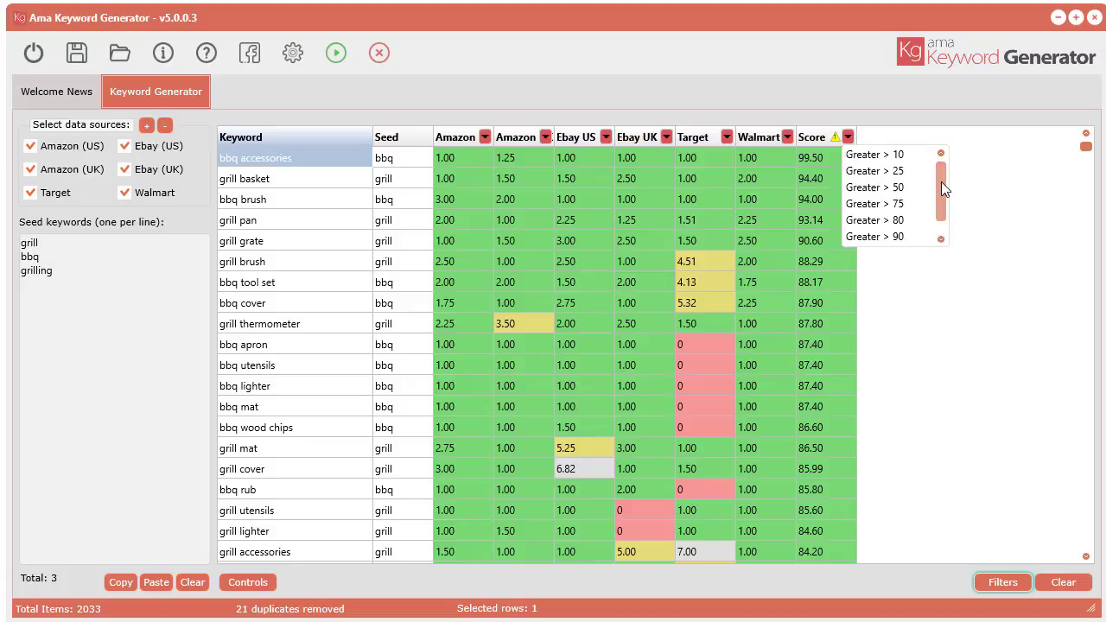
scroll(942, 185, down, 1)
click(897, 238)
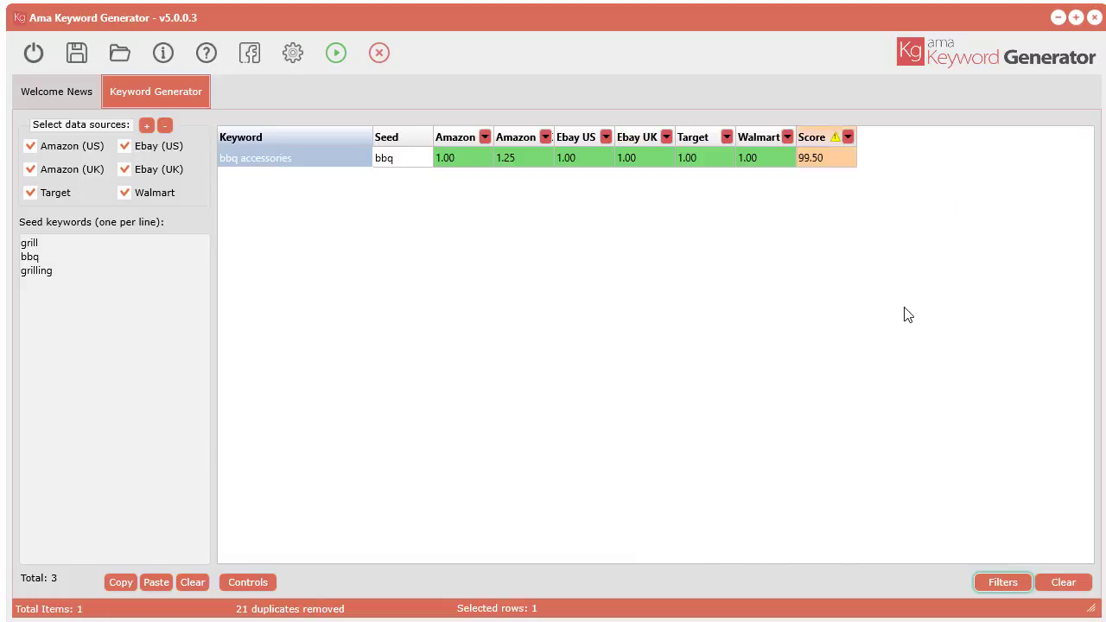
right_click(774, 279)
mouse_move(823, 317)
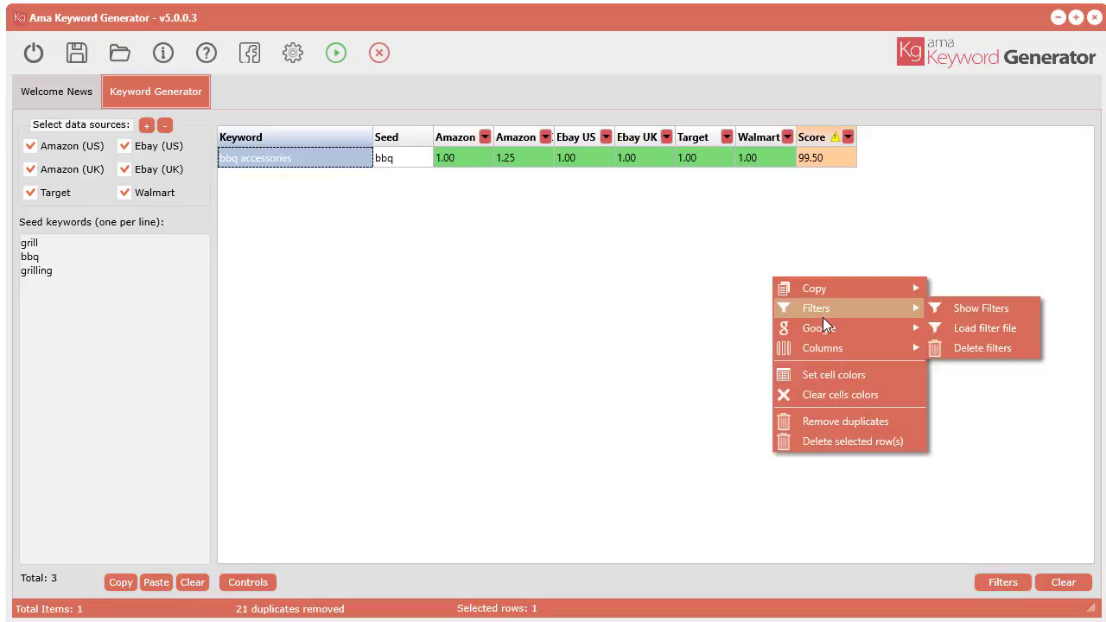
click(989, 347)
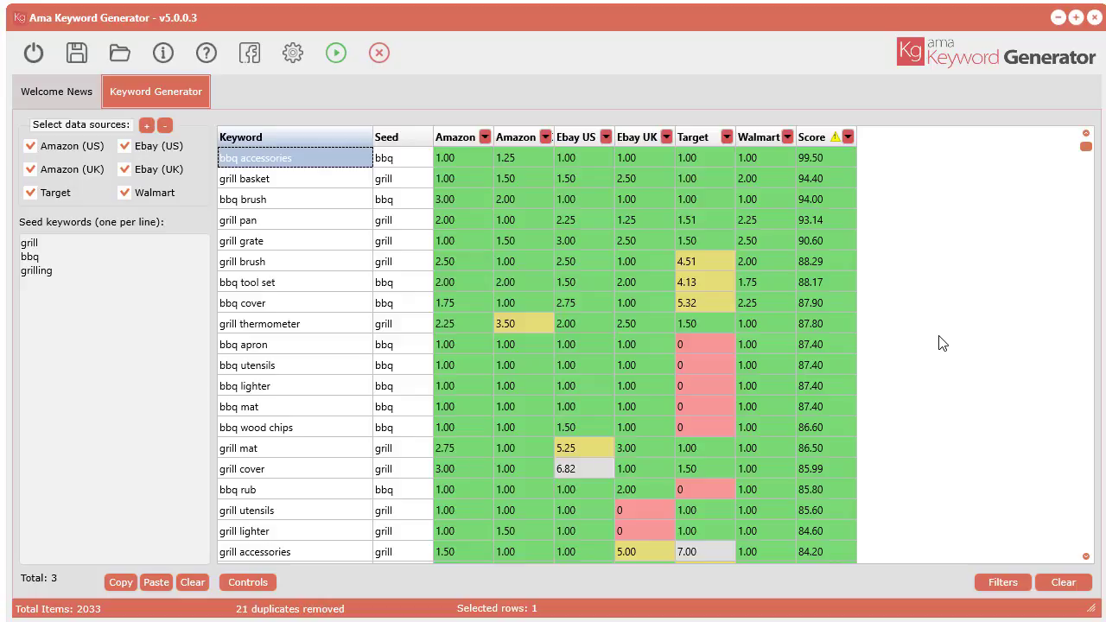
Toggle the Seed and Keyword sorts between ascending and descending order
click(406, 138)
click(391, 137)
click(328, 138)
click(323, 141)
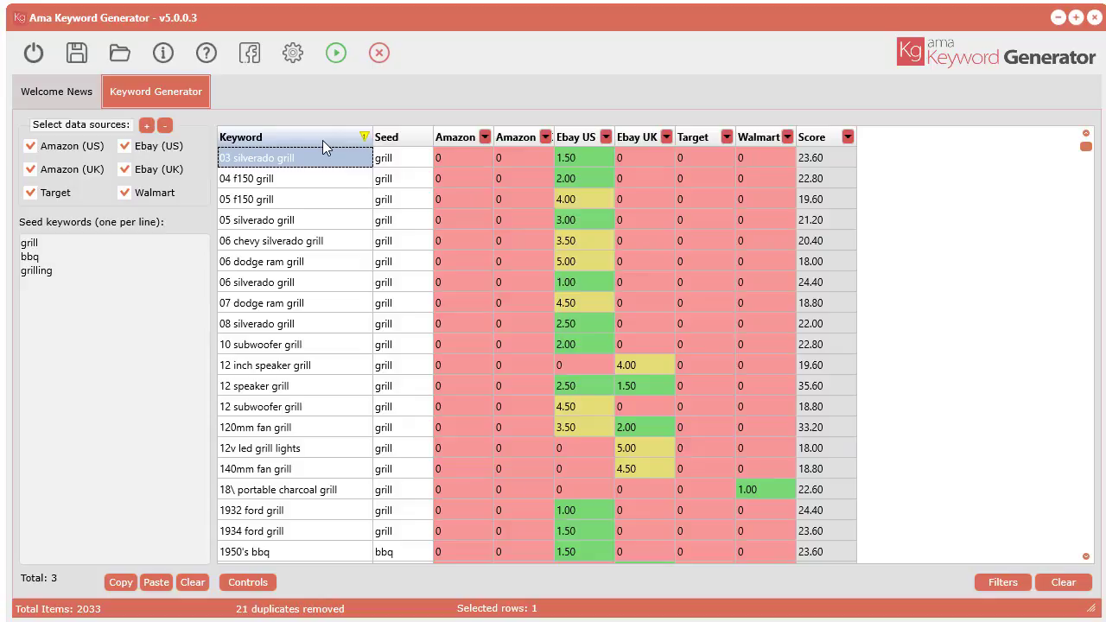
click(324, 143)
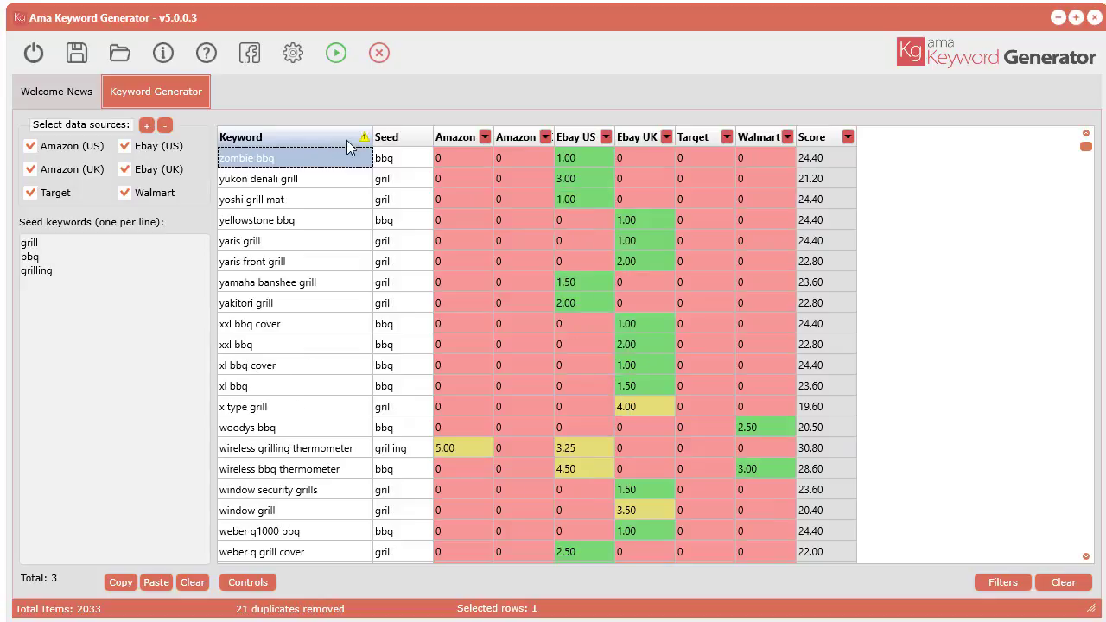
click(340, 136)
click(340, 136)
Cycle the Seed and Amazon US sorts, then sort Keyword ascending so 03 silverado grill leads
click(414, 141)
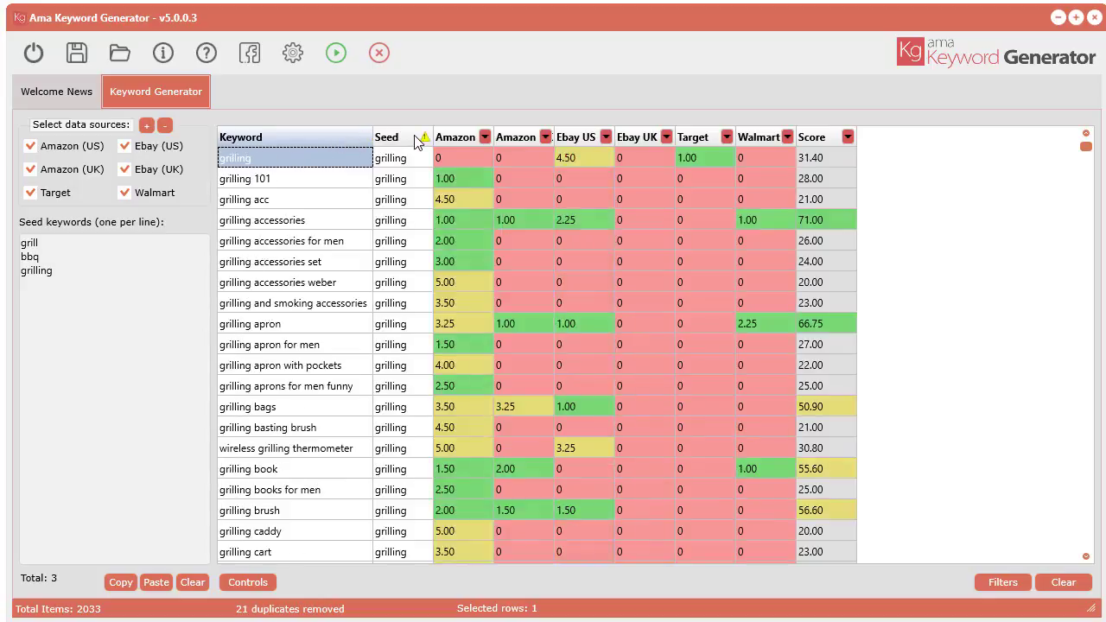
click(415, 142)
click(415, 140)
click(451, 134)
click(452, 135)
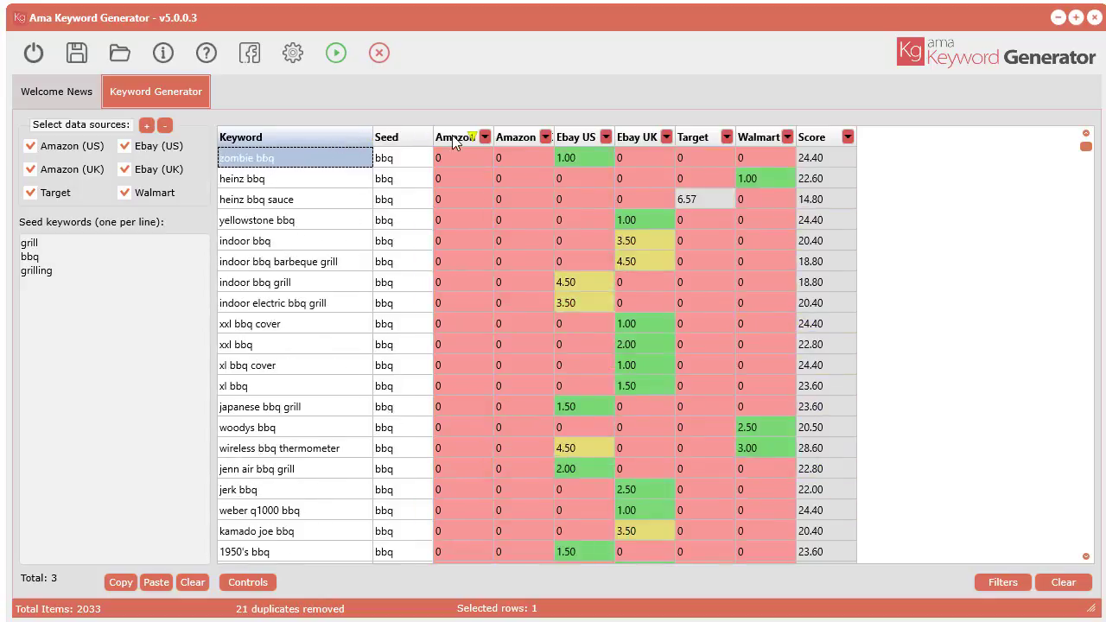
click(452, 135)
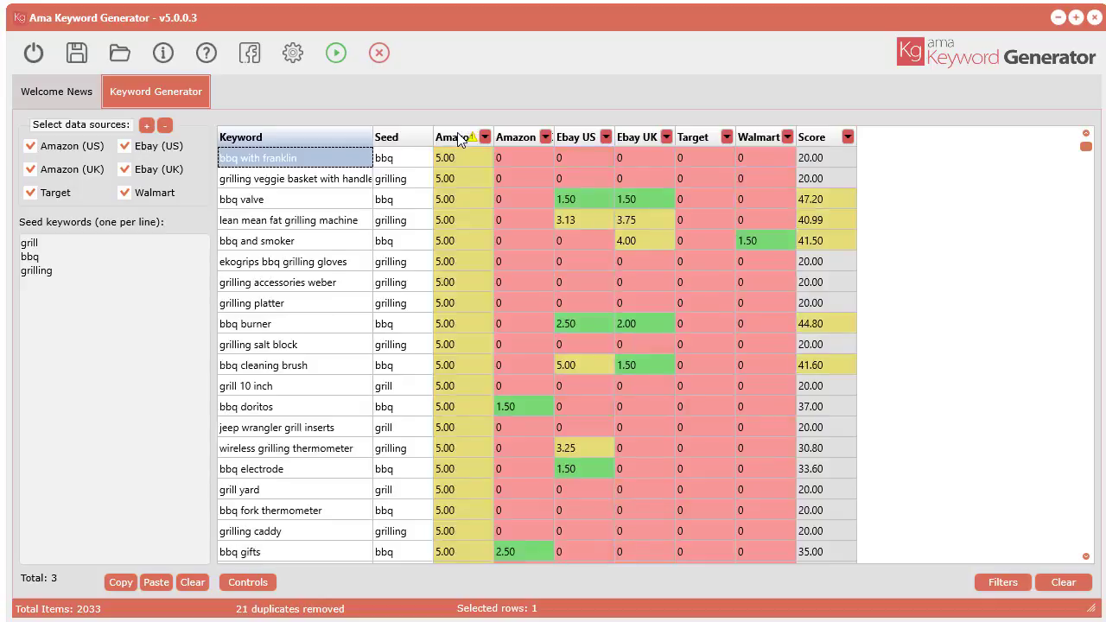
click(337, 137)
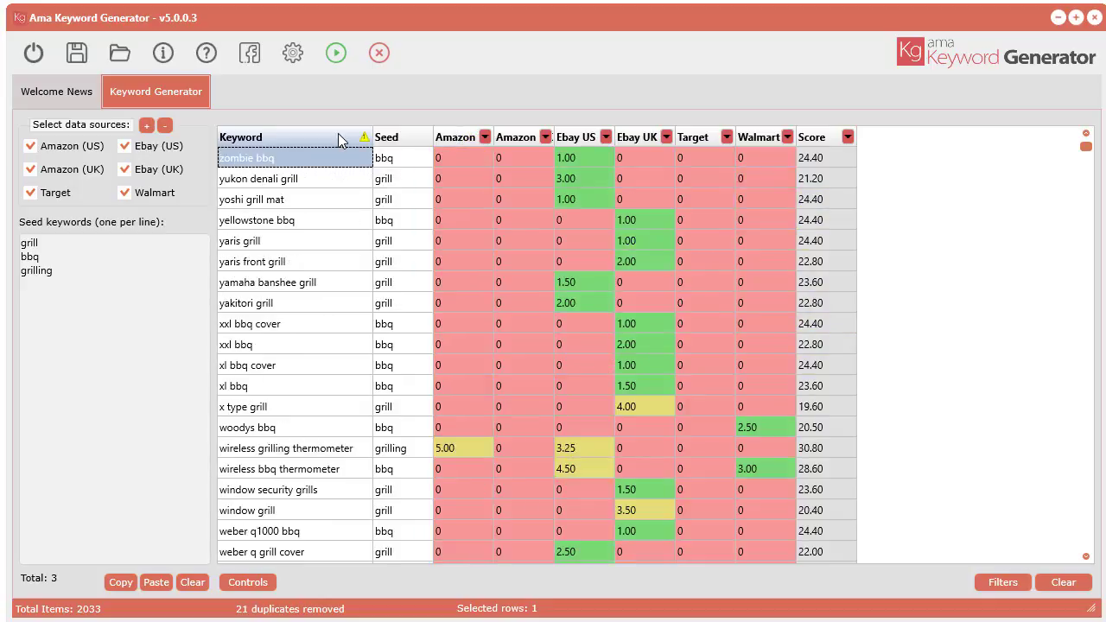
click(338, 134)
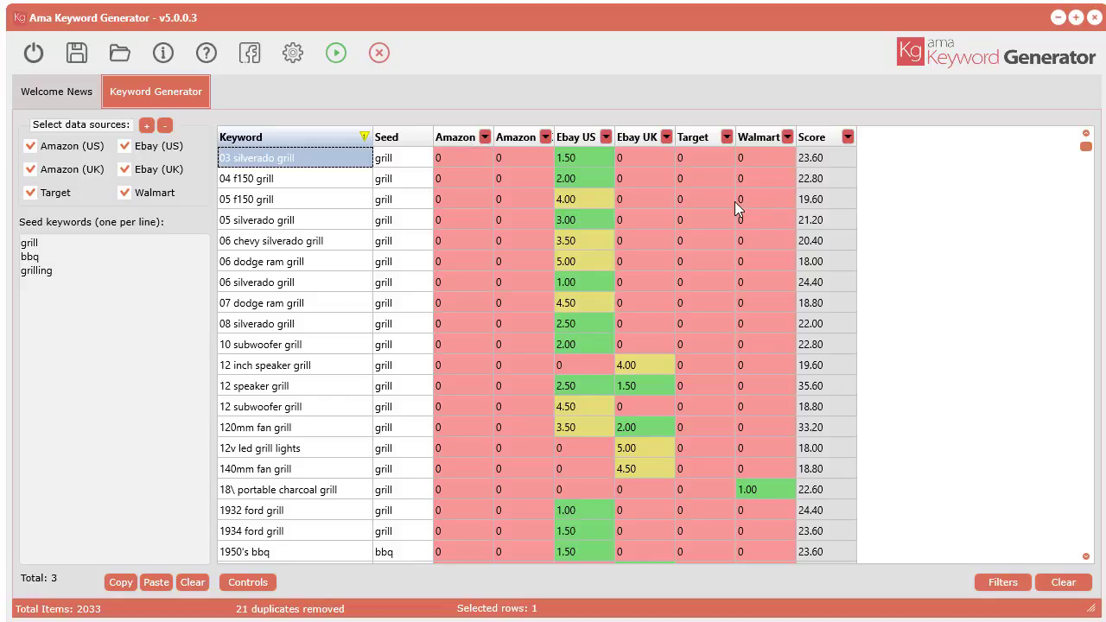
Sort by Amazon US with 5.00 rows first and select the first row's Amazon US value
click(455, 137)
click(454, 137)
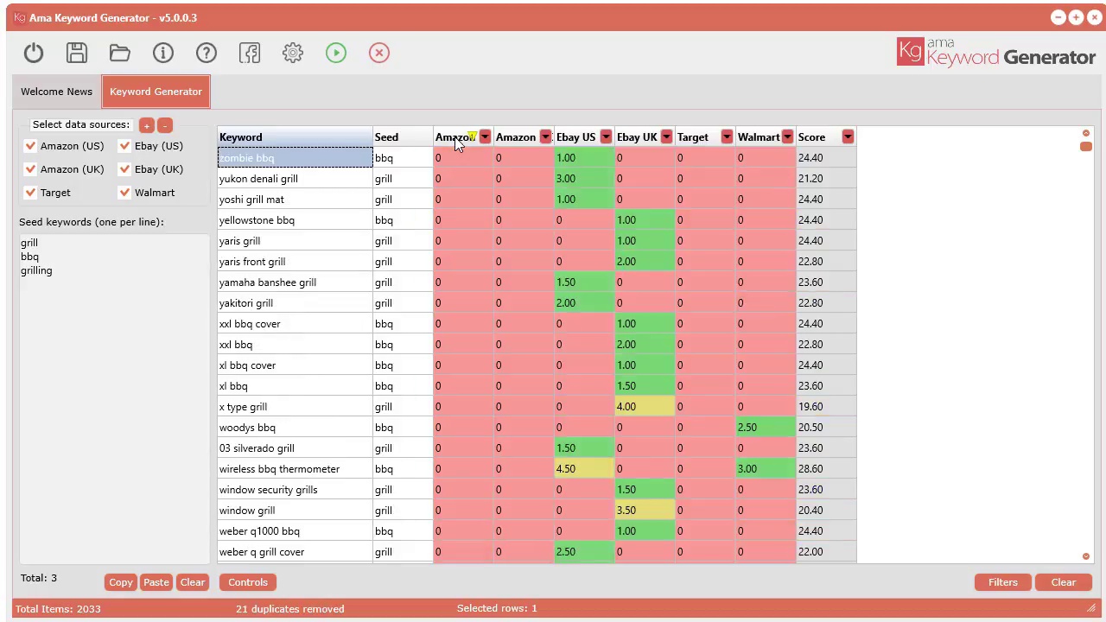
scroll(459, 289, down, 2)
scroll(459, 288, up, 1)
scroll(460, 297, up, 1)
click(469, 139)
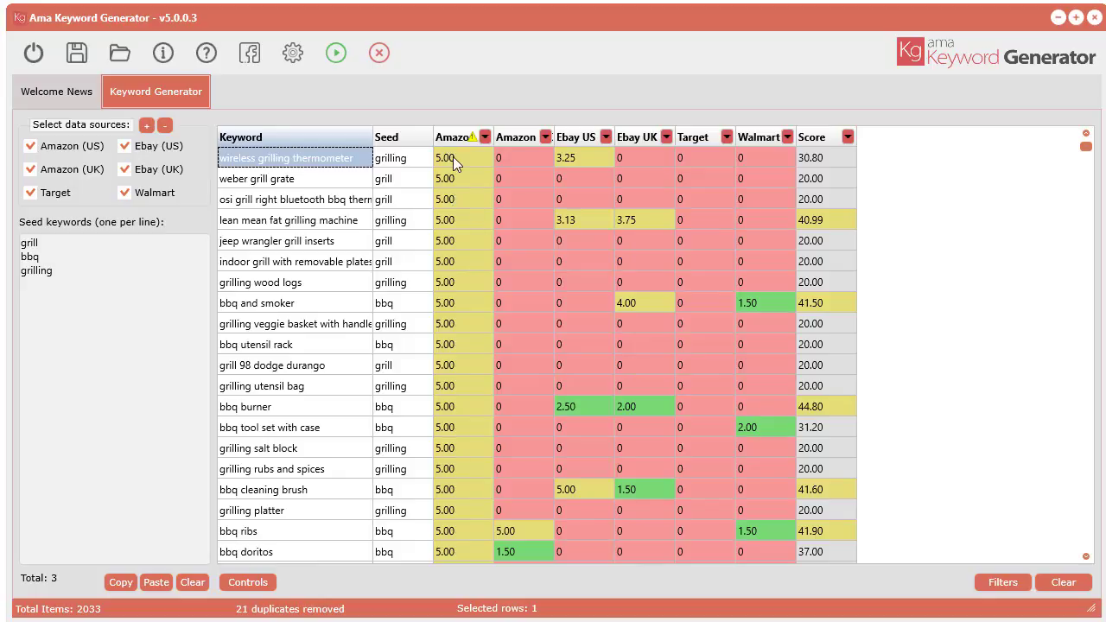
click(452, 157)
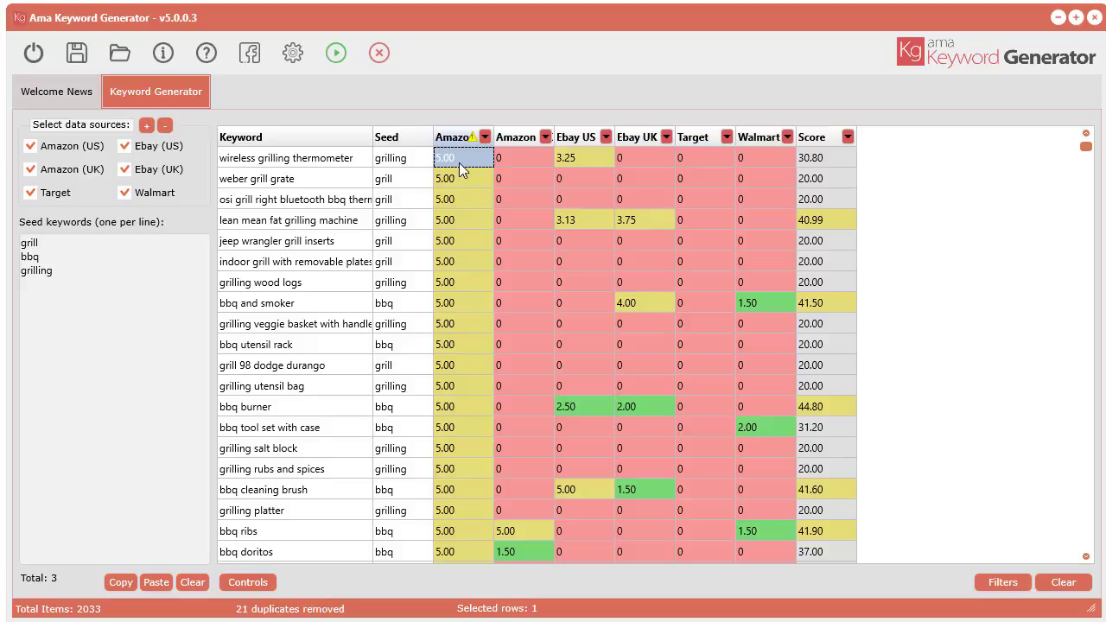
scroll(458, 166, down, 2)
Rank by Score with grill badge at 58.60 on top, reviewing lower rows before returning to the top
click(825, 136)
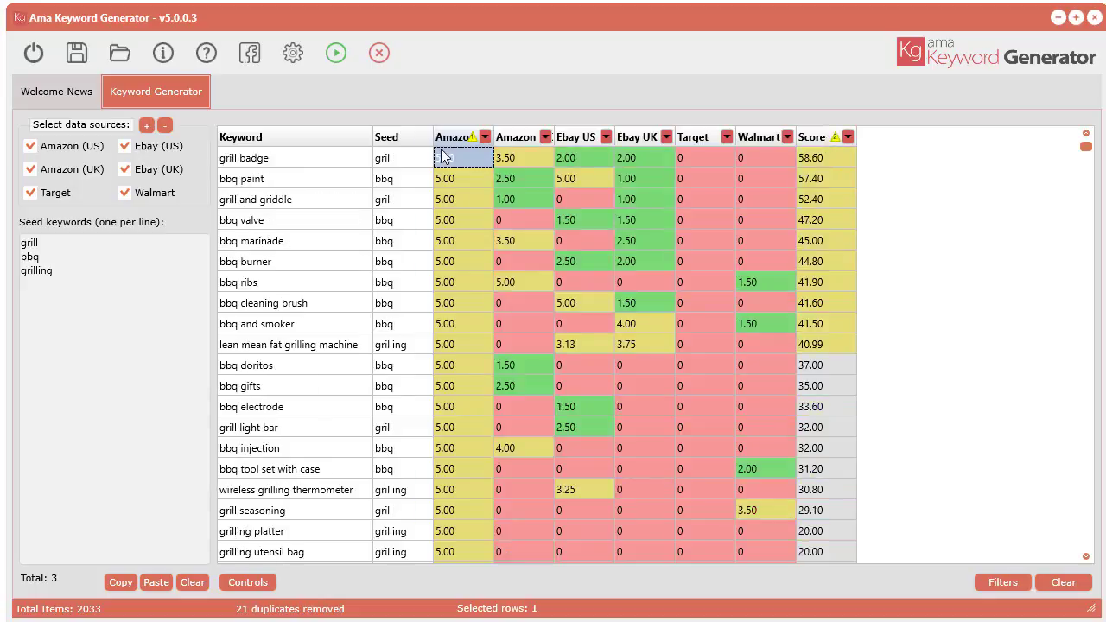
click(812, 137)
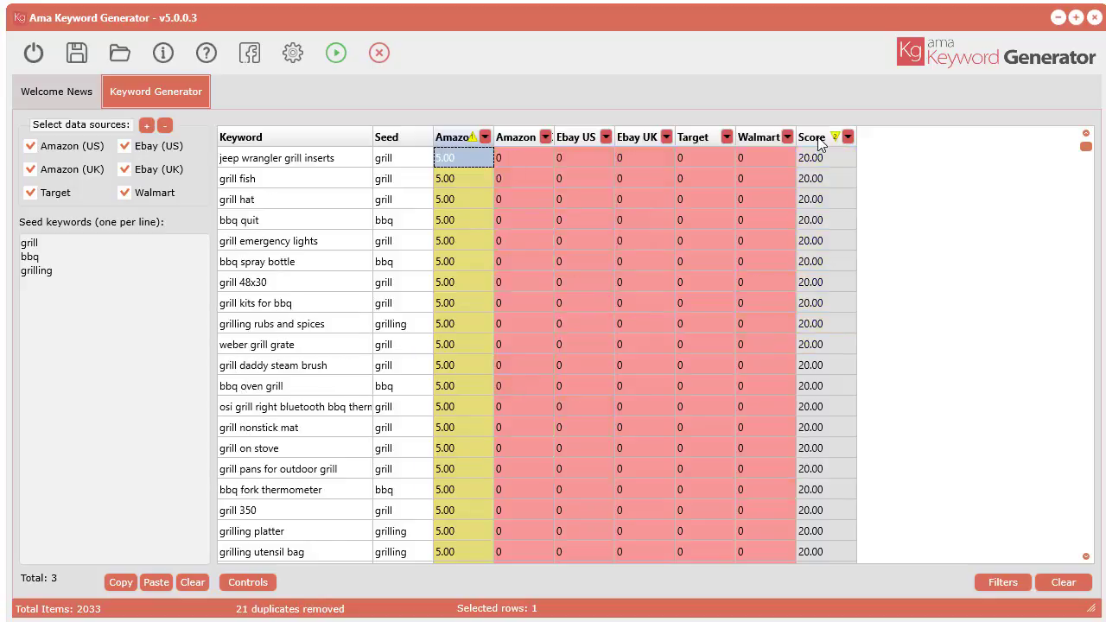
click(818, 140)
click(818, 140)
click(818, 139)
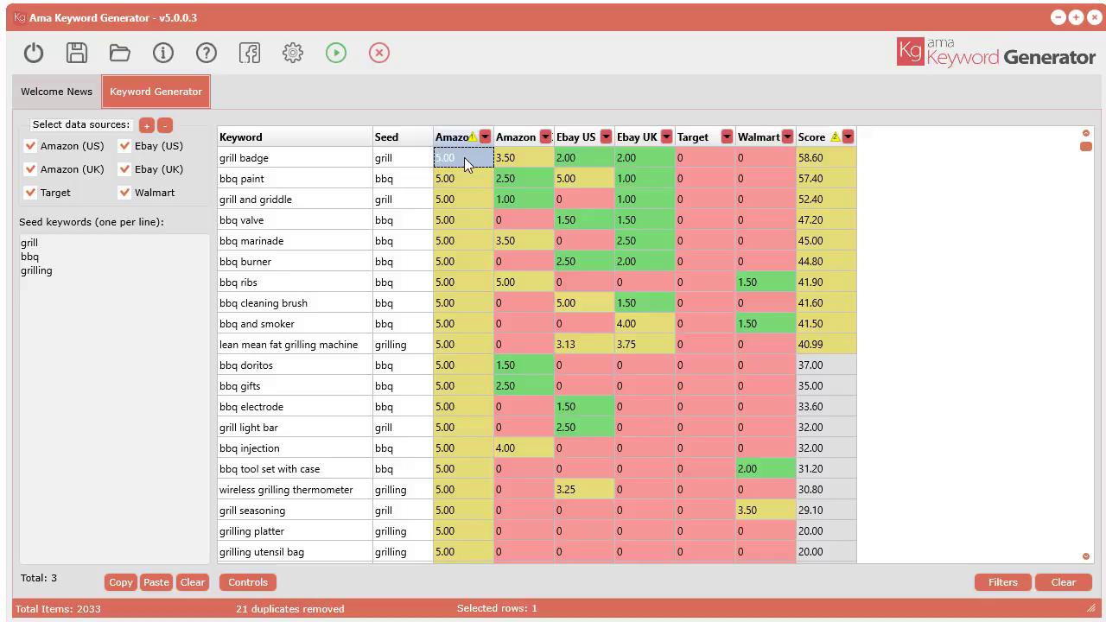
scroll(452, 458, down, 2)
scroll(446, 438, down, 12)
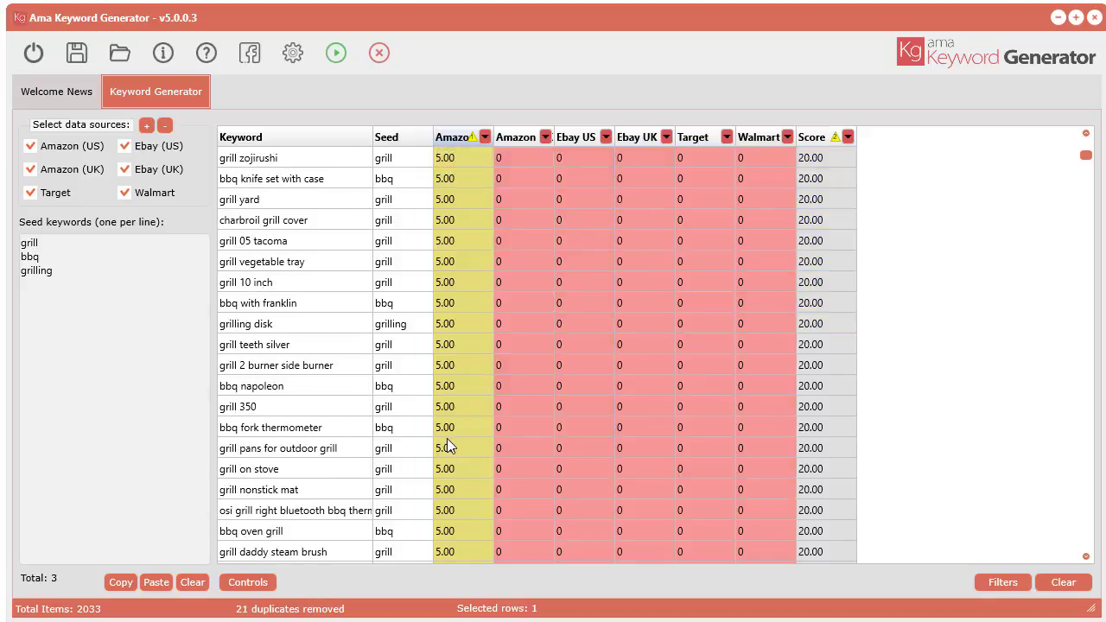
scroll(445, 430, up, 4)
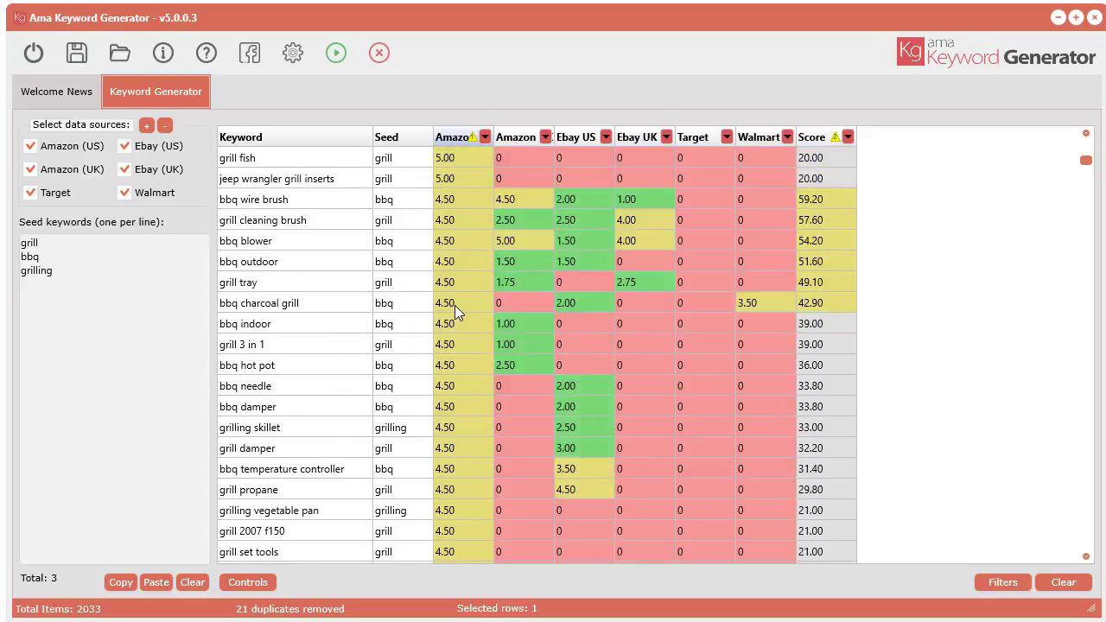
scroll(458, 290, down, 15)
scroll(464, 284, down, 3)
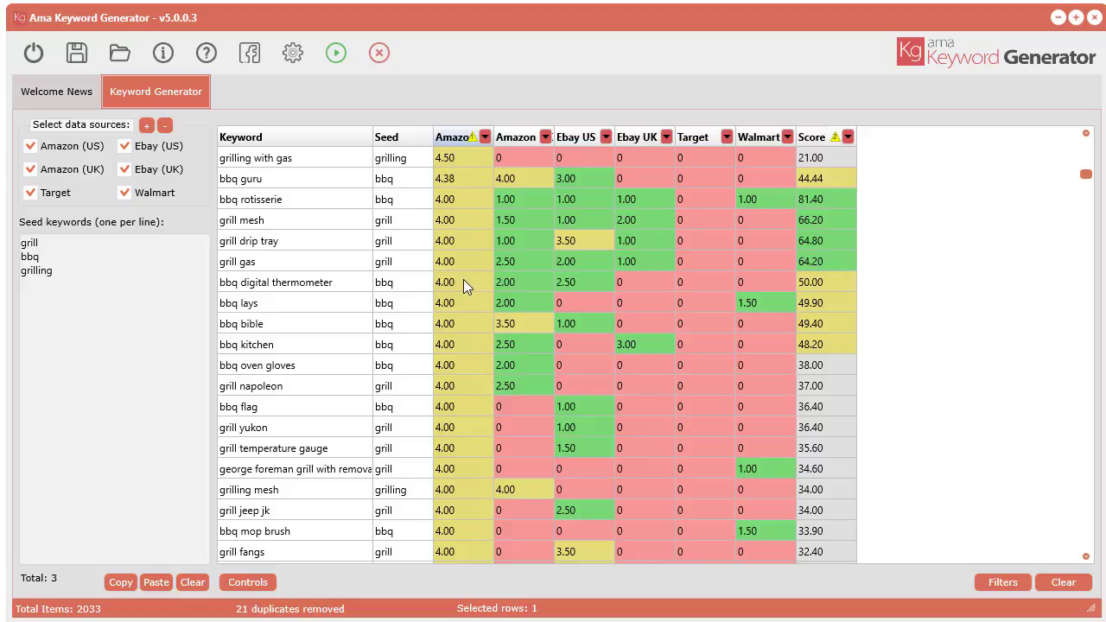
scroll(463, 279, up, 2)
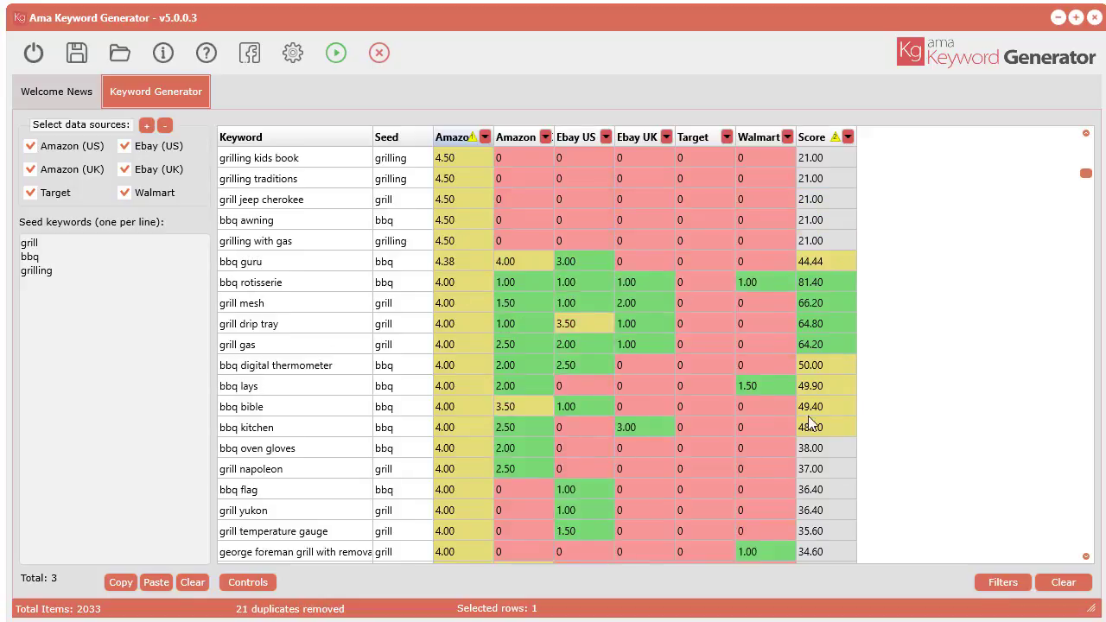
scroll(1086, 171, up, 10)
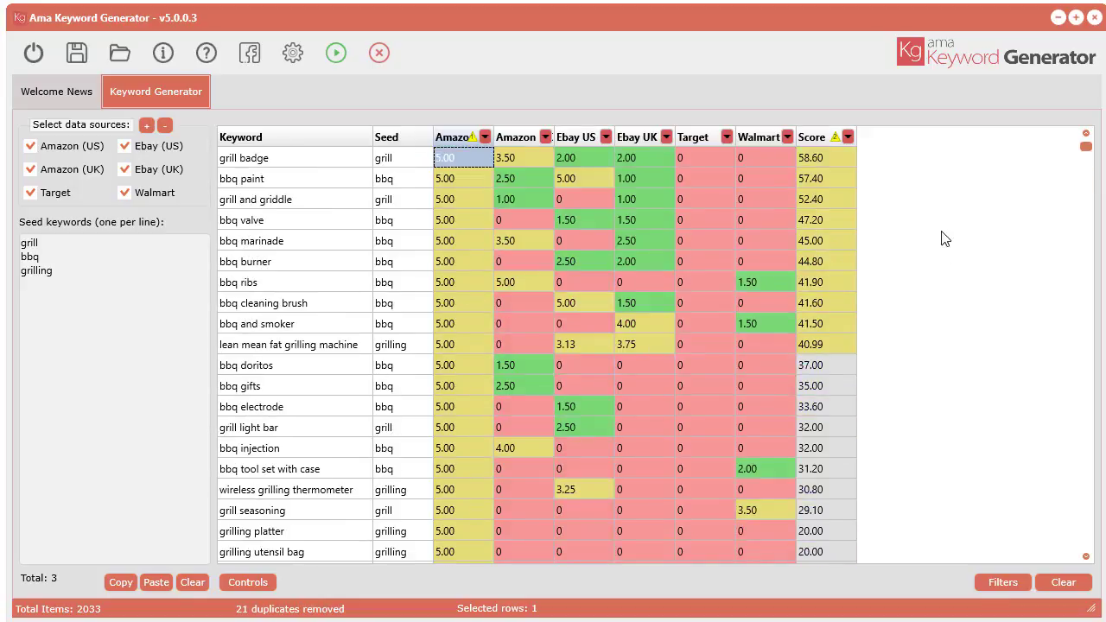
Sort by Seed, widen the Seed column, and add a highest-first Score sort within each seed
click(394, 142)
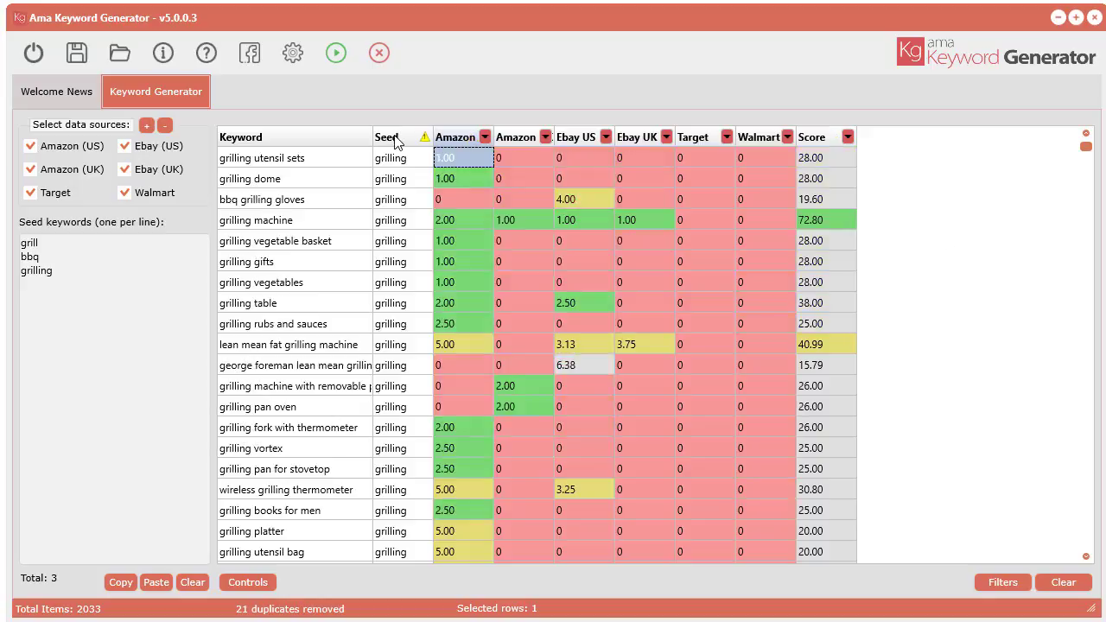
drag(432, 136, 480, 136)
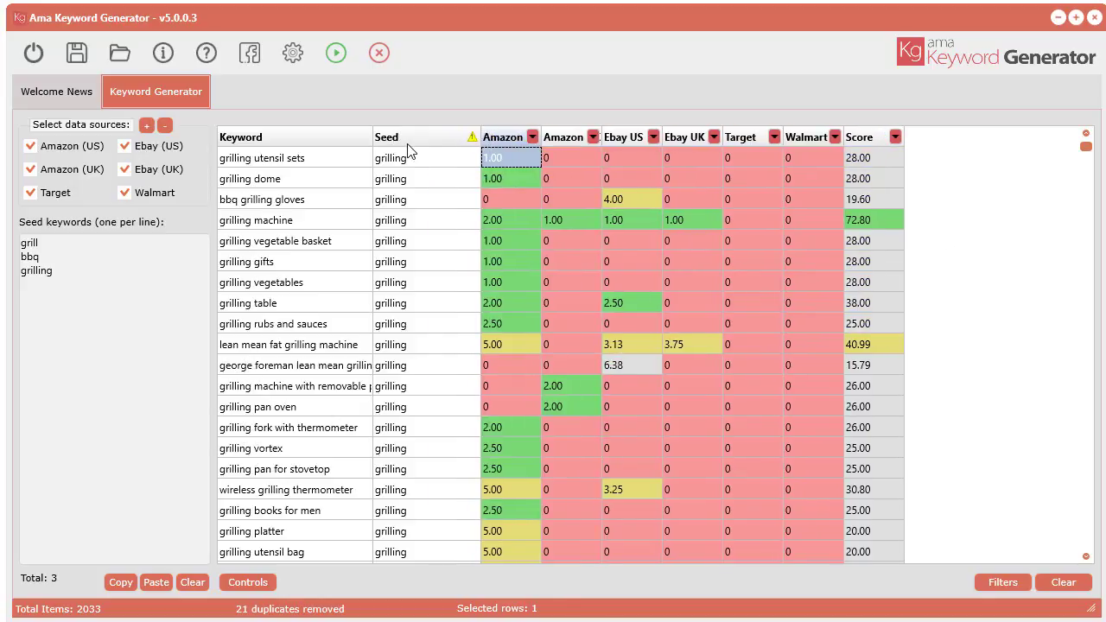
click(871, 143)
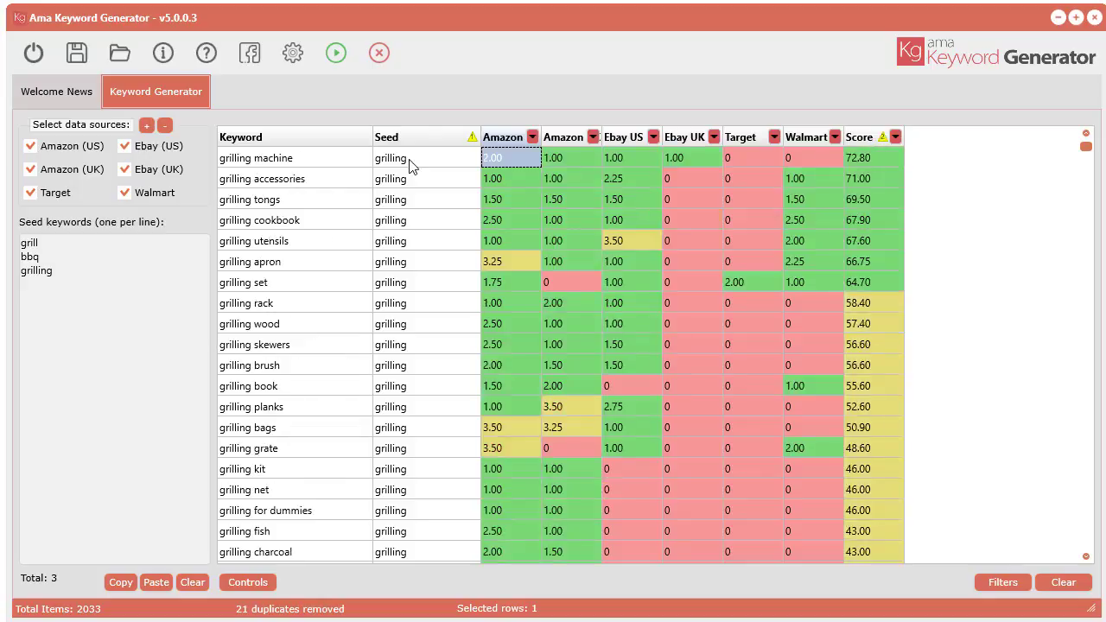
click(866, 140)
click(867, 140)
Scroll down to the grill keywords and select grill basket's 94.40 score
drag(1086, 147, 1089, 198)
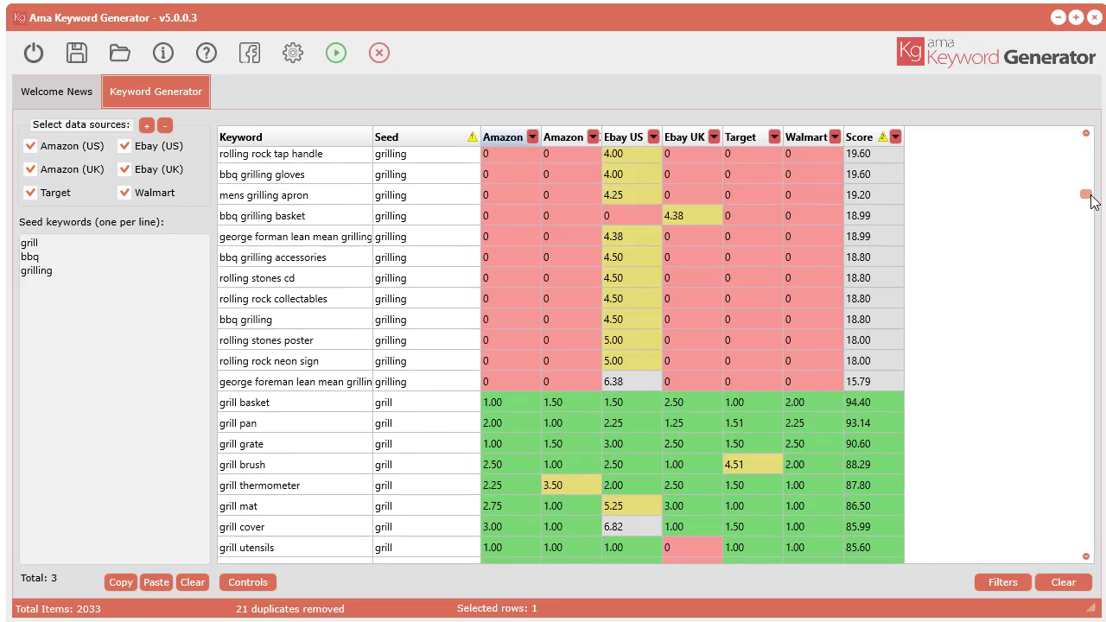
click(871, 405)
scroll(449, 510, down, 1)
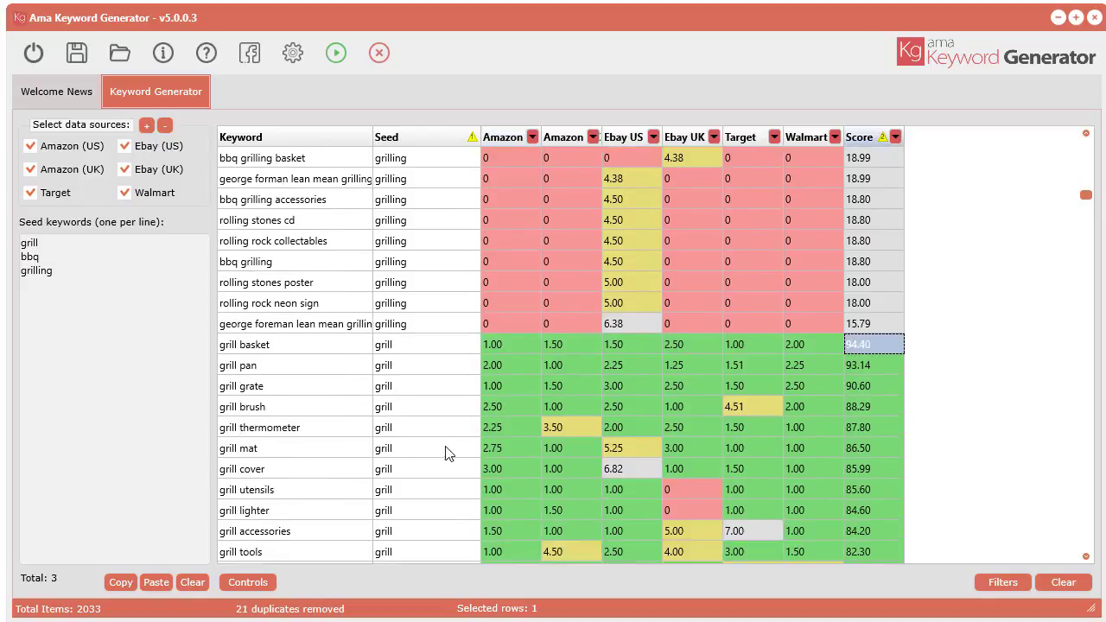
scroll(415, 427, down, 2)
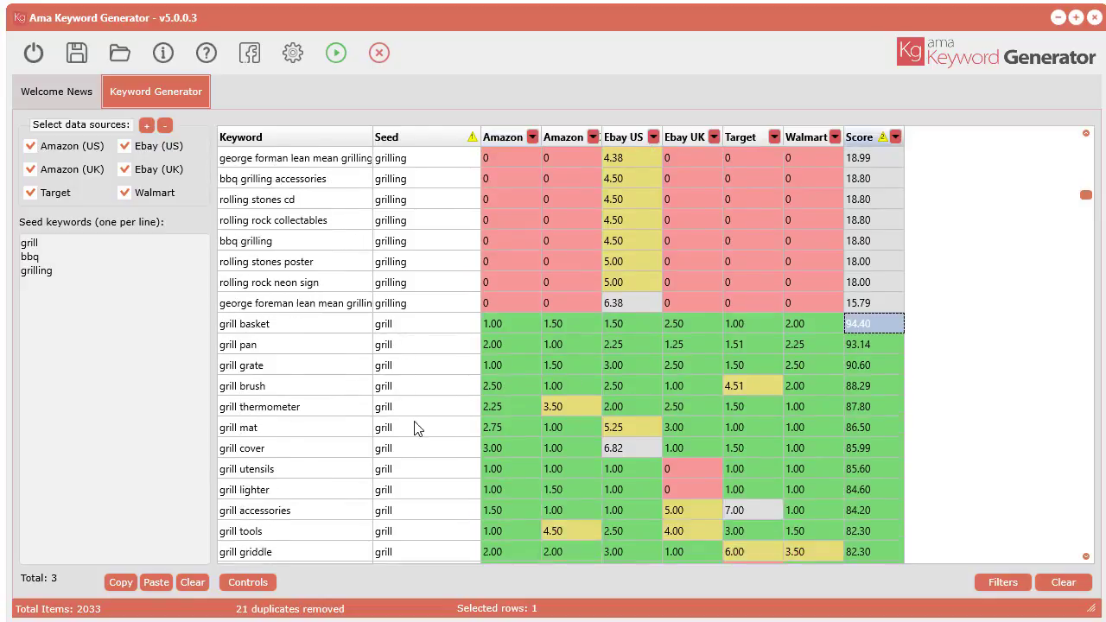
scroll(414, 415, up, 1)
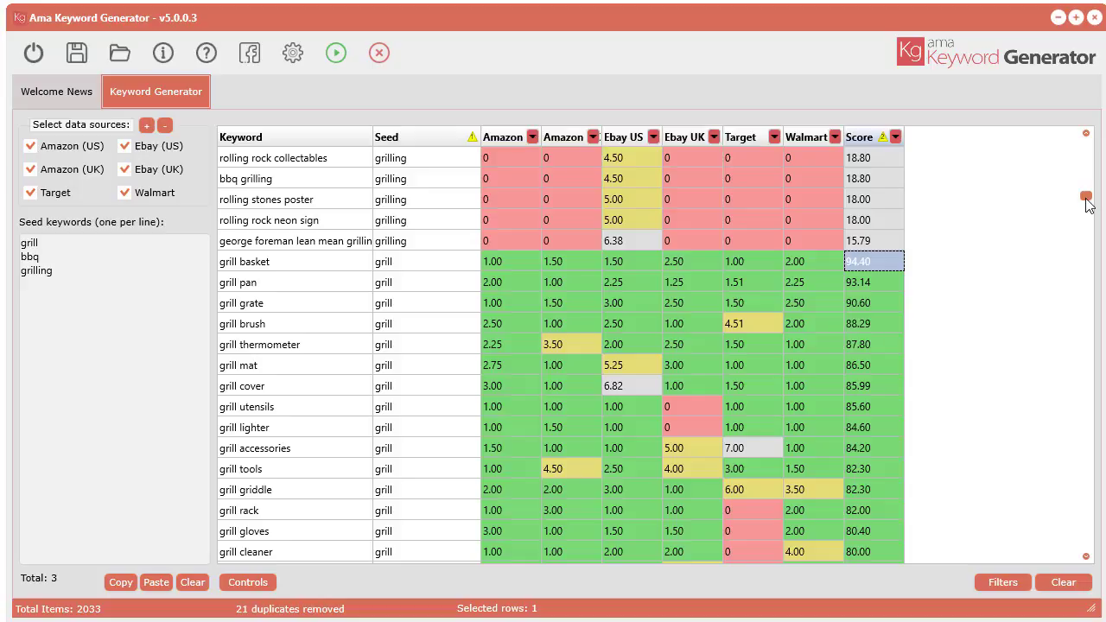
drag(1088, 205, 1087, 145)
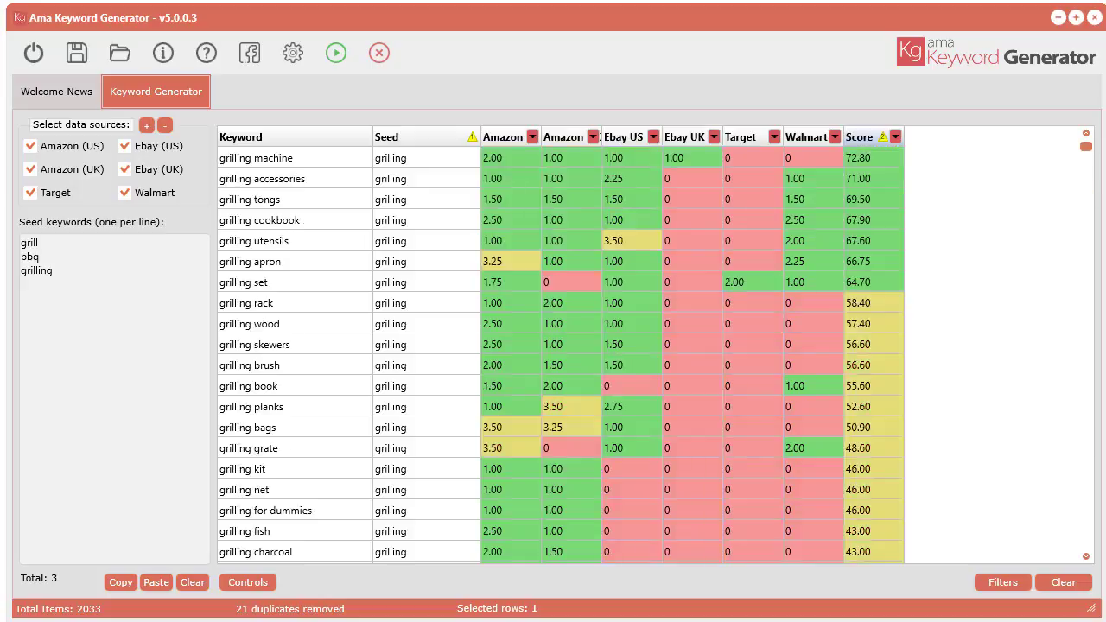
Sort by Score alone, highest first, putting bbq accessories at 99.50 above grill basket at 94.40
click(878, 136)
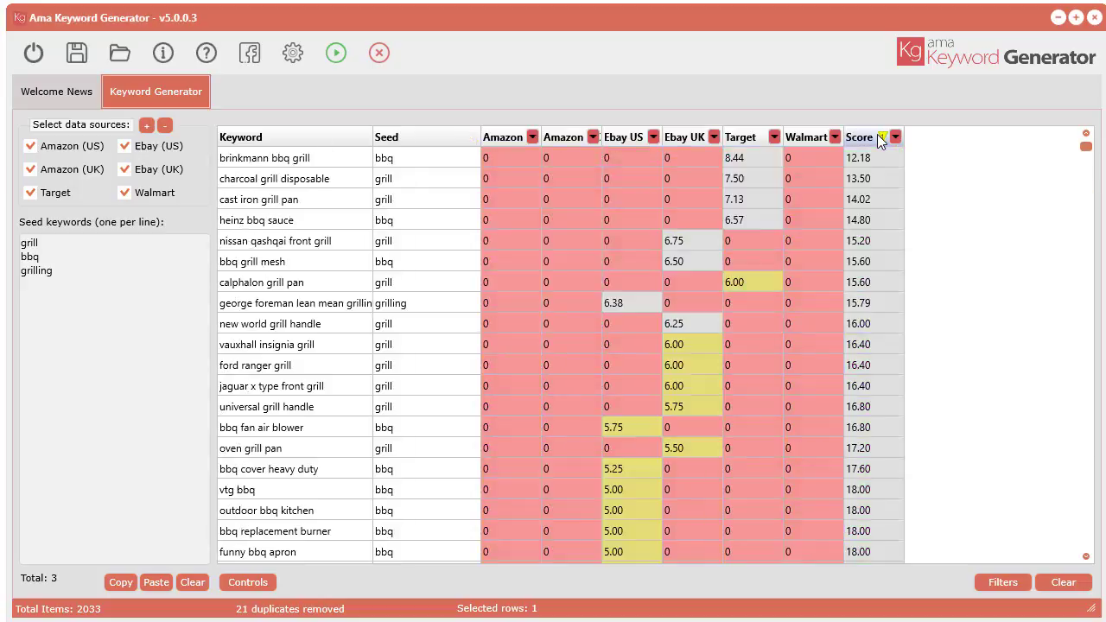
click(878, 136)
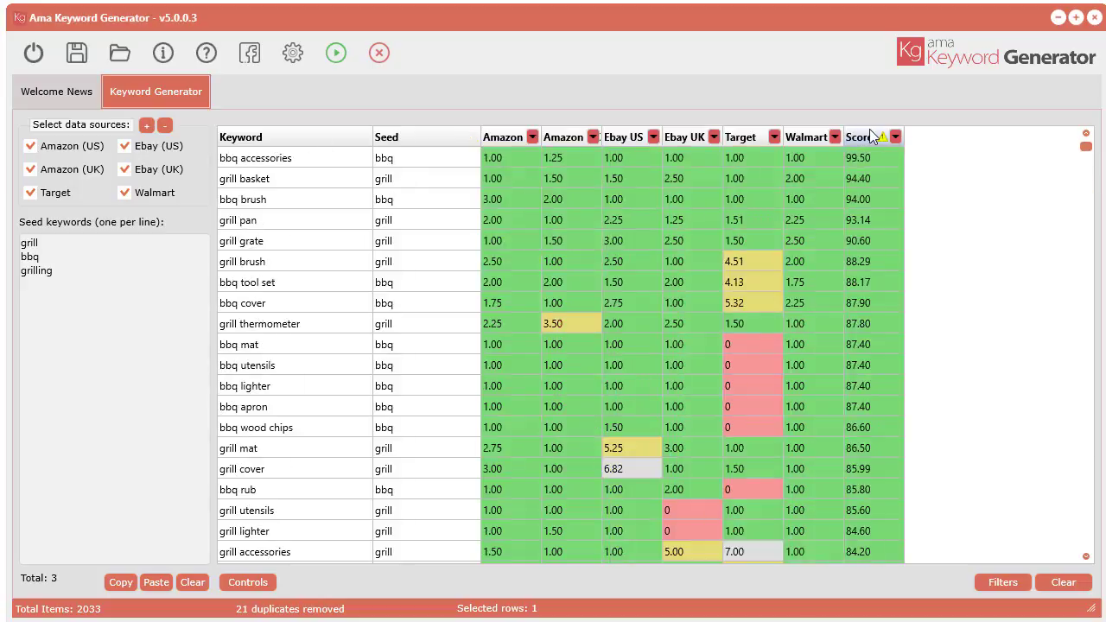
click(498, 138)
click(862, 136)
click(862, 136)
click(881, 139)
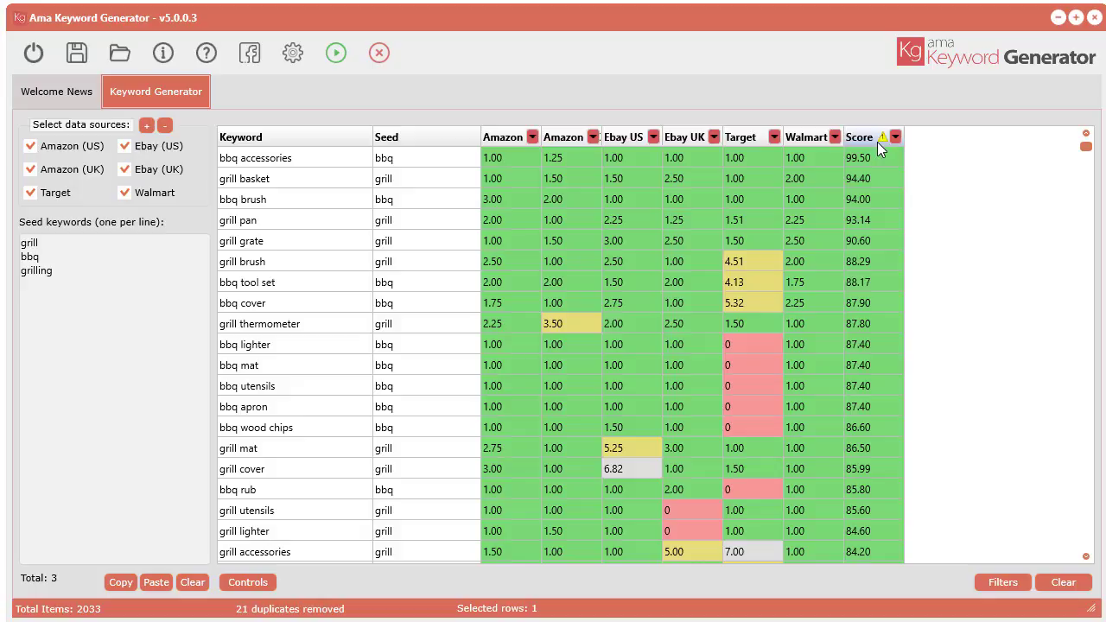
mouse_move(435, 141)
click(874, 138)
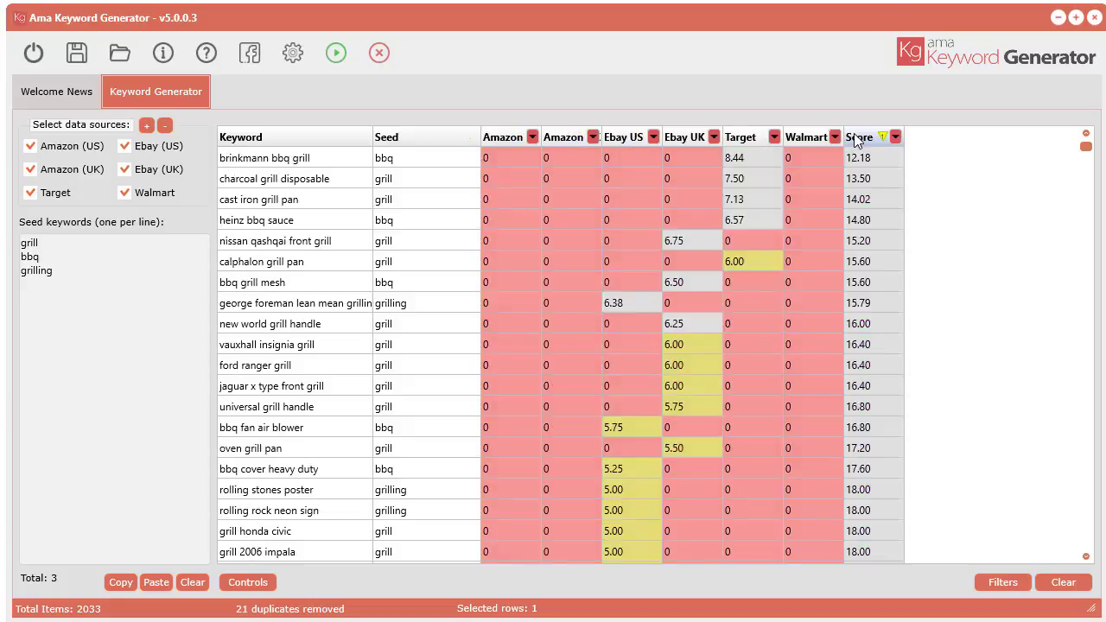
click(864, 136)
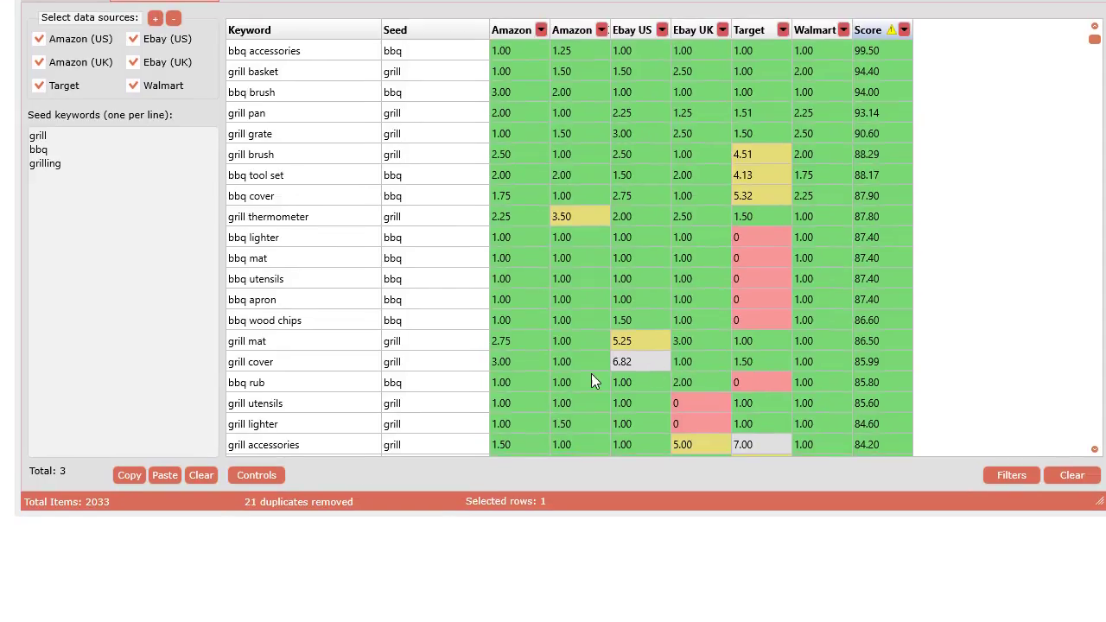
click(269, 474)
click(293, 498)
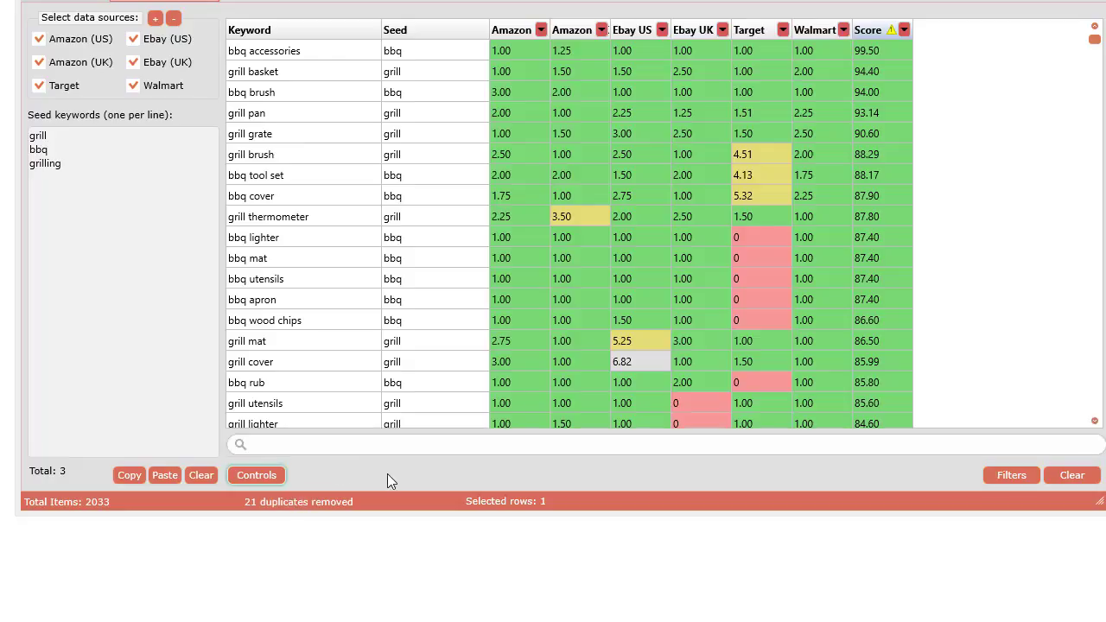
click(332, 446)
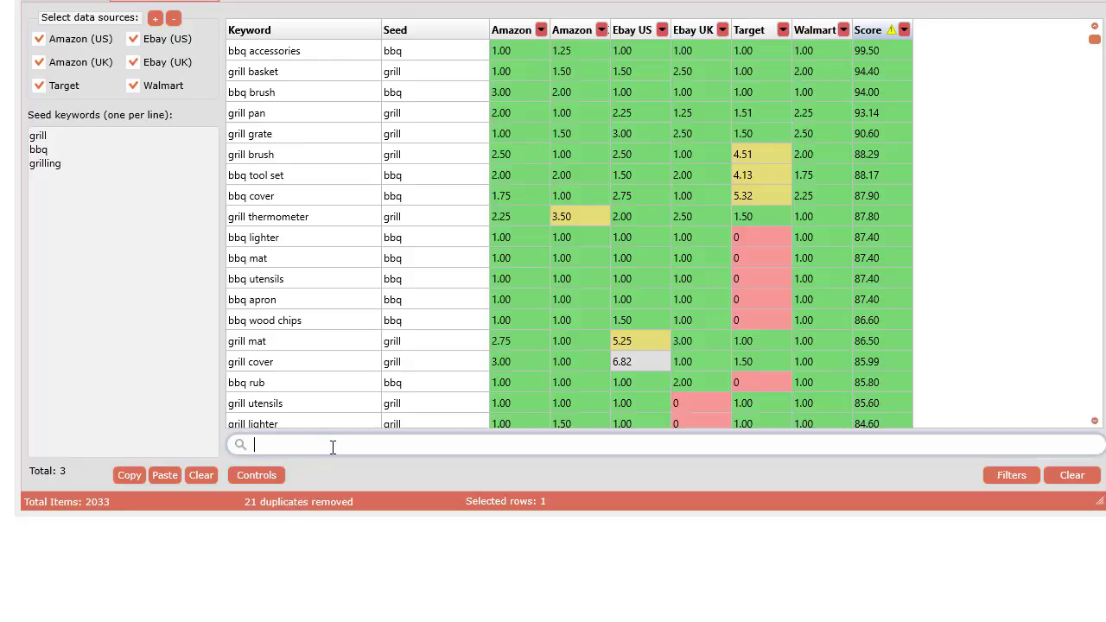
text(gloves)
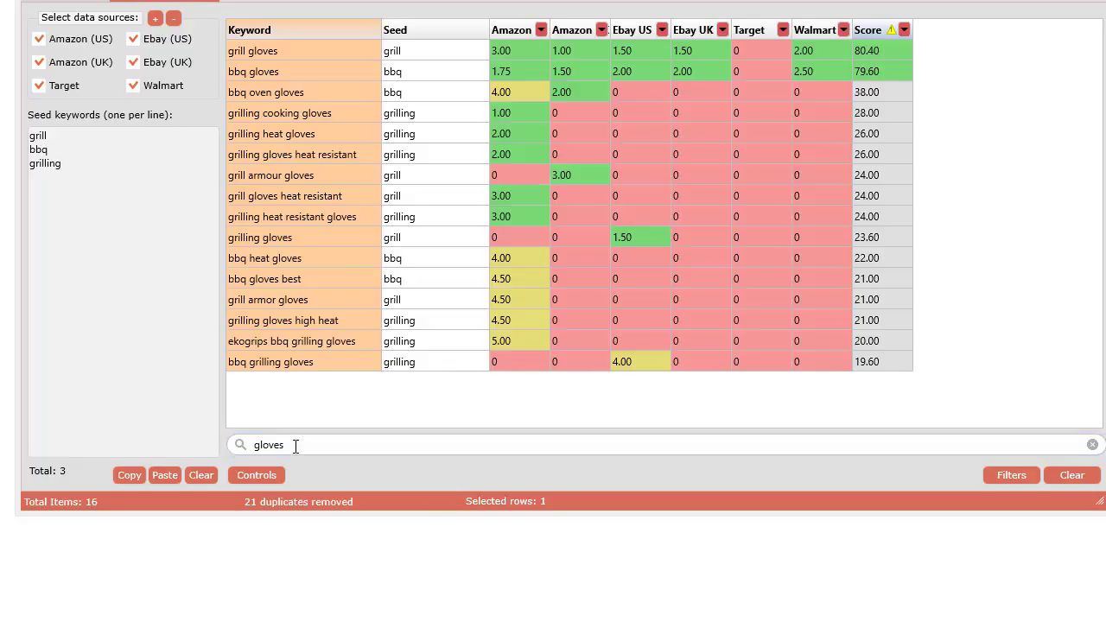
click(323, 447)
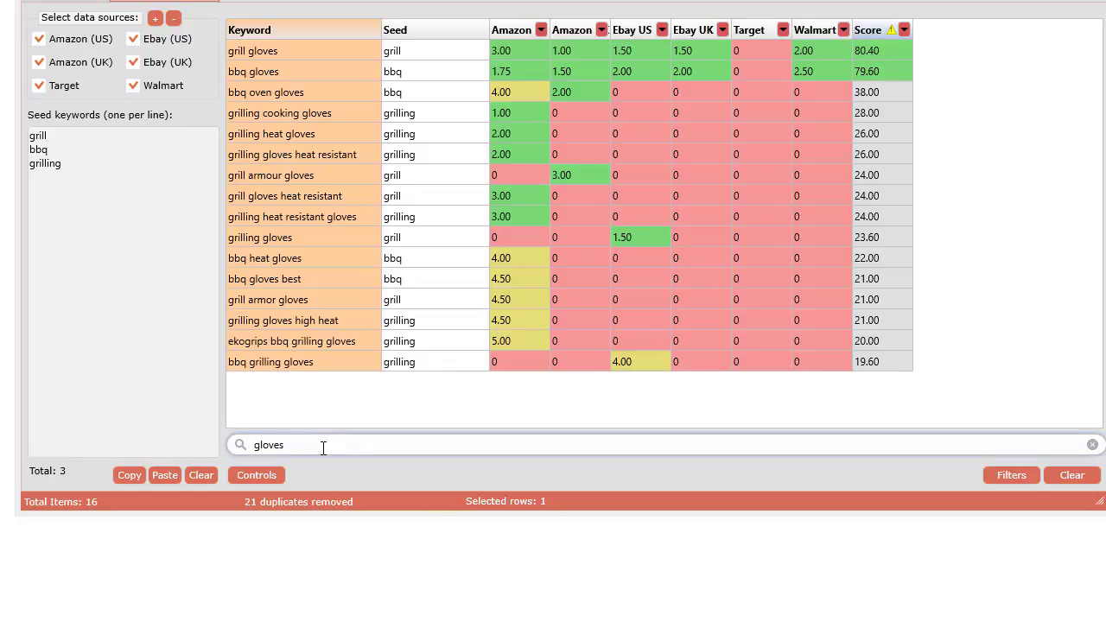
key(BackSpace)
key(BackSpace)
key(BackSpace)
key(BackSpace)
key(BackSpace)
key(BackSpace)
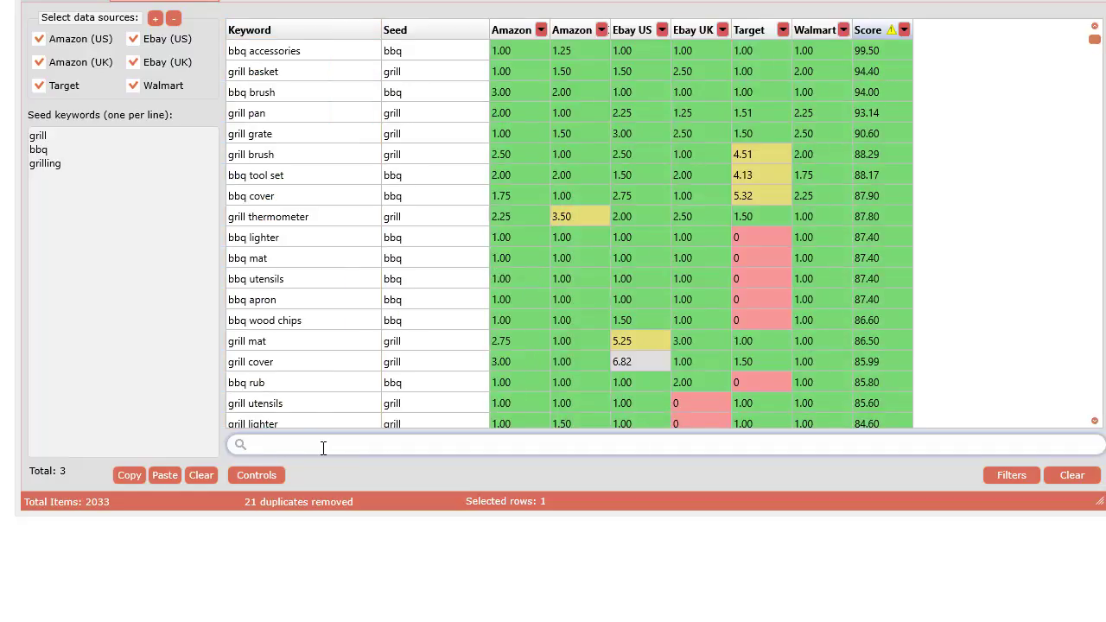
text(bbq)
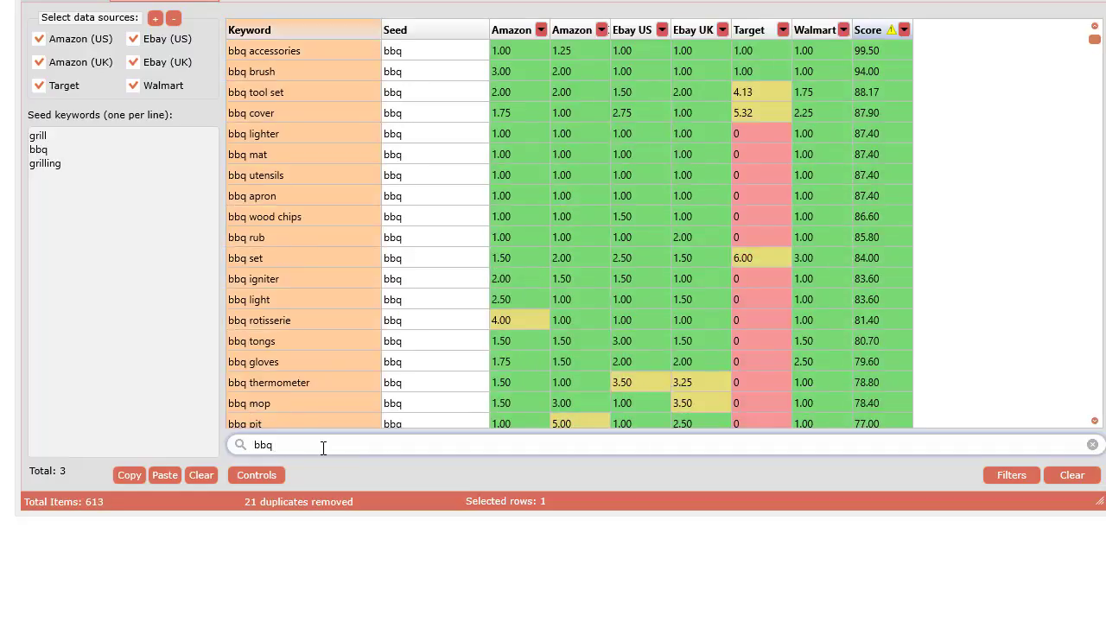
text( a)
text(a)
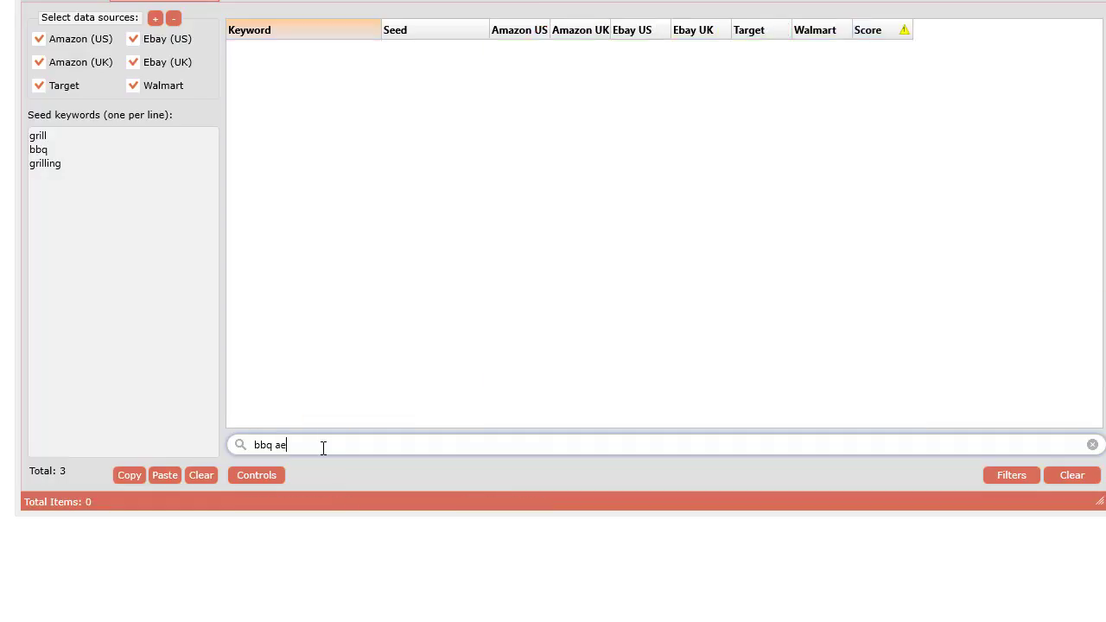
key(BackSpace)
key(BackSpace)
key(BackSpace)
key(BackSpace)
key(BackSpace)
key(BackSpace)
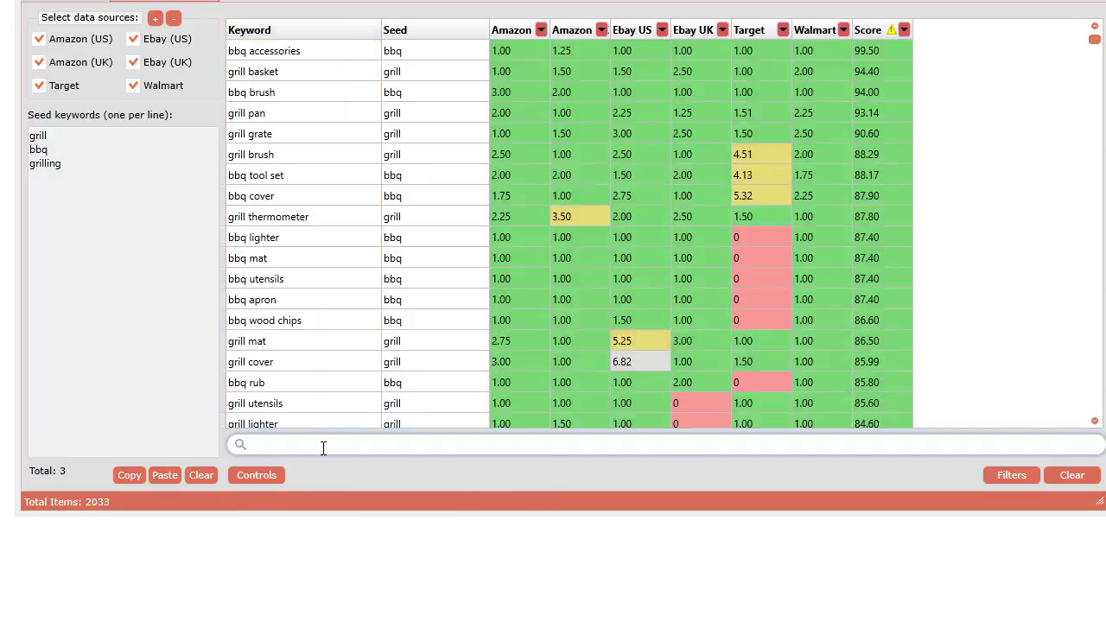
click(259, 476)
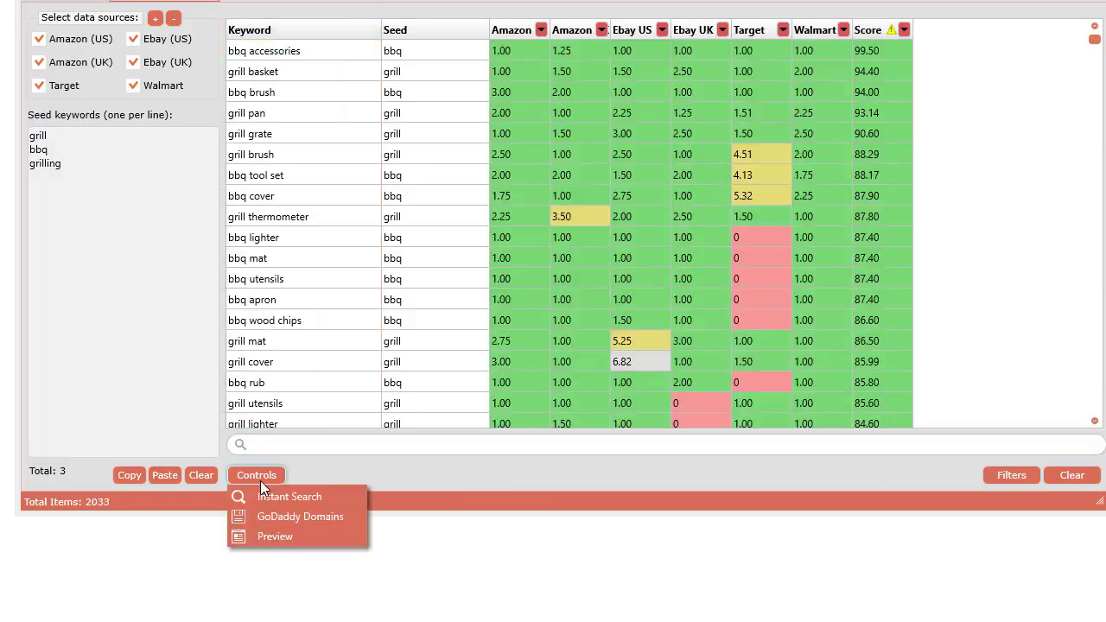
click(265, 498)
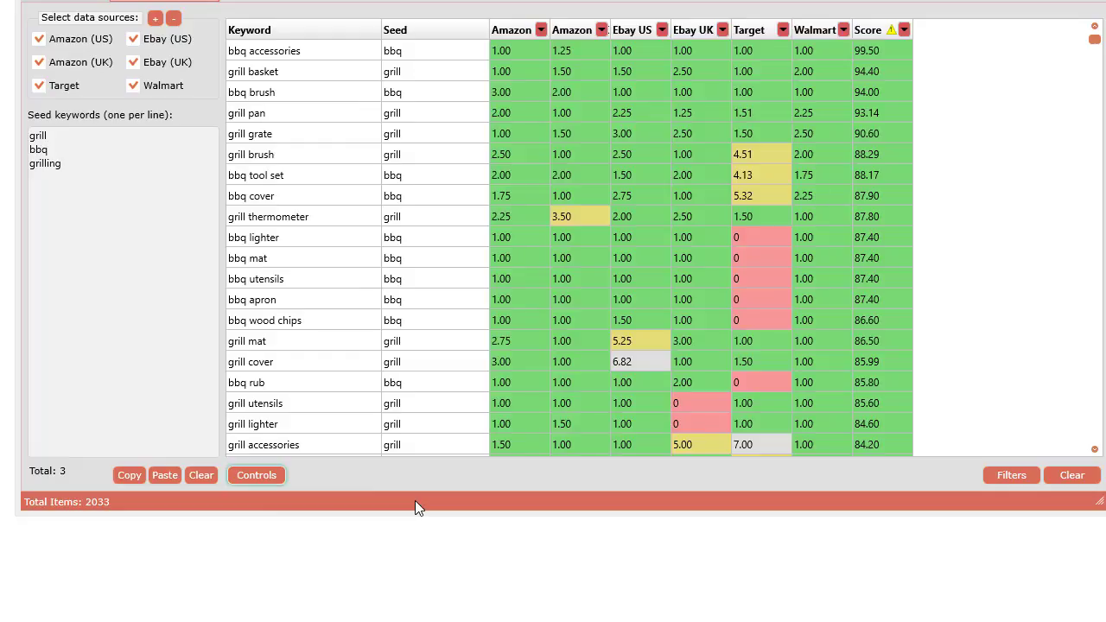